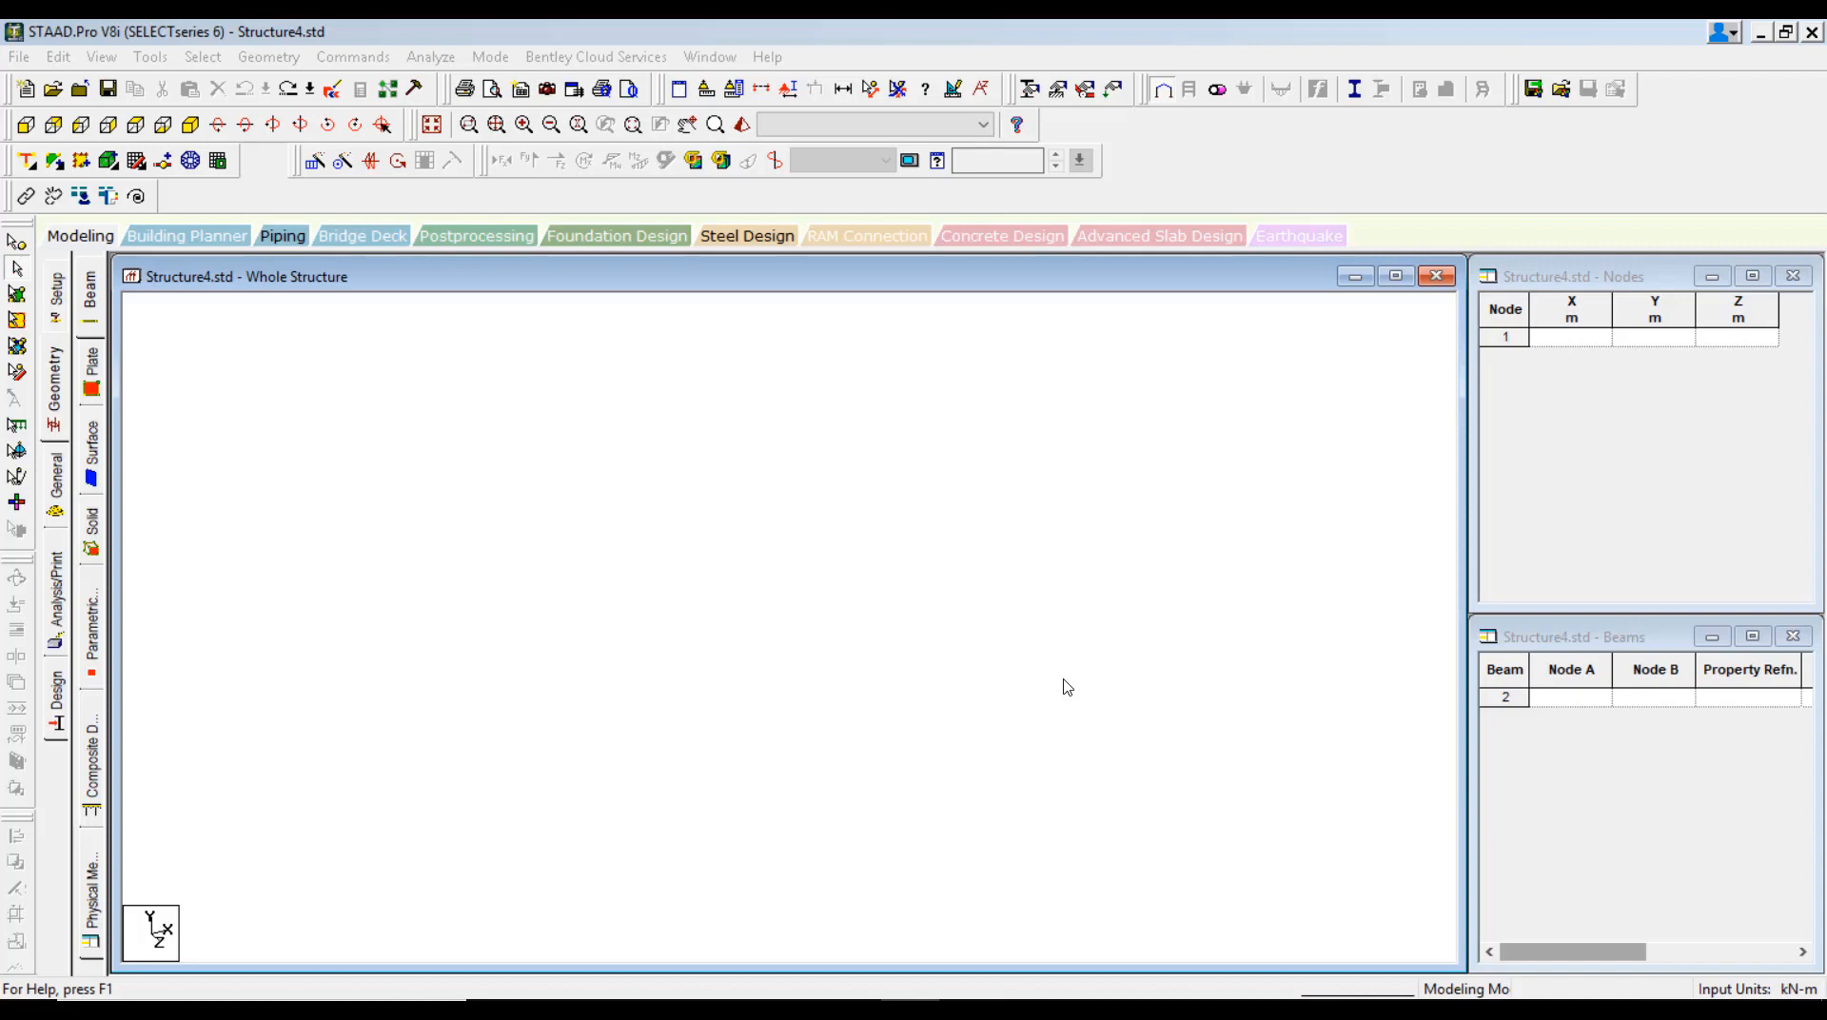
Switch to Chrome and search Google Images for "building models"
click(734, 1009)
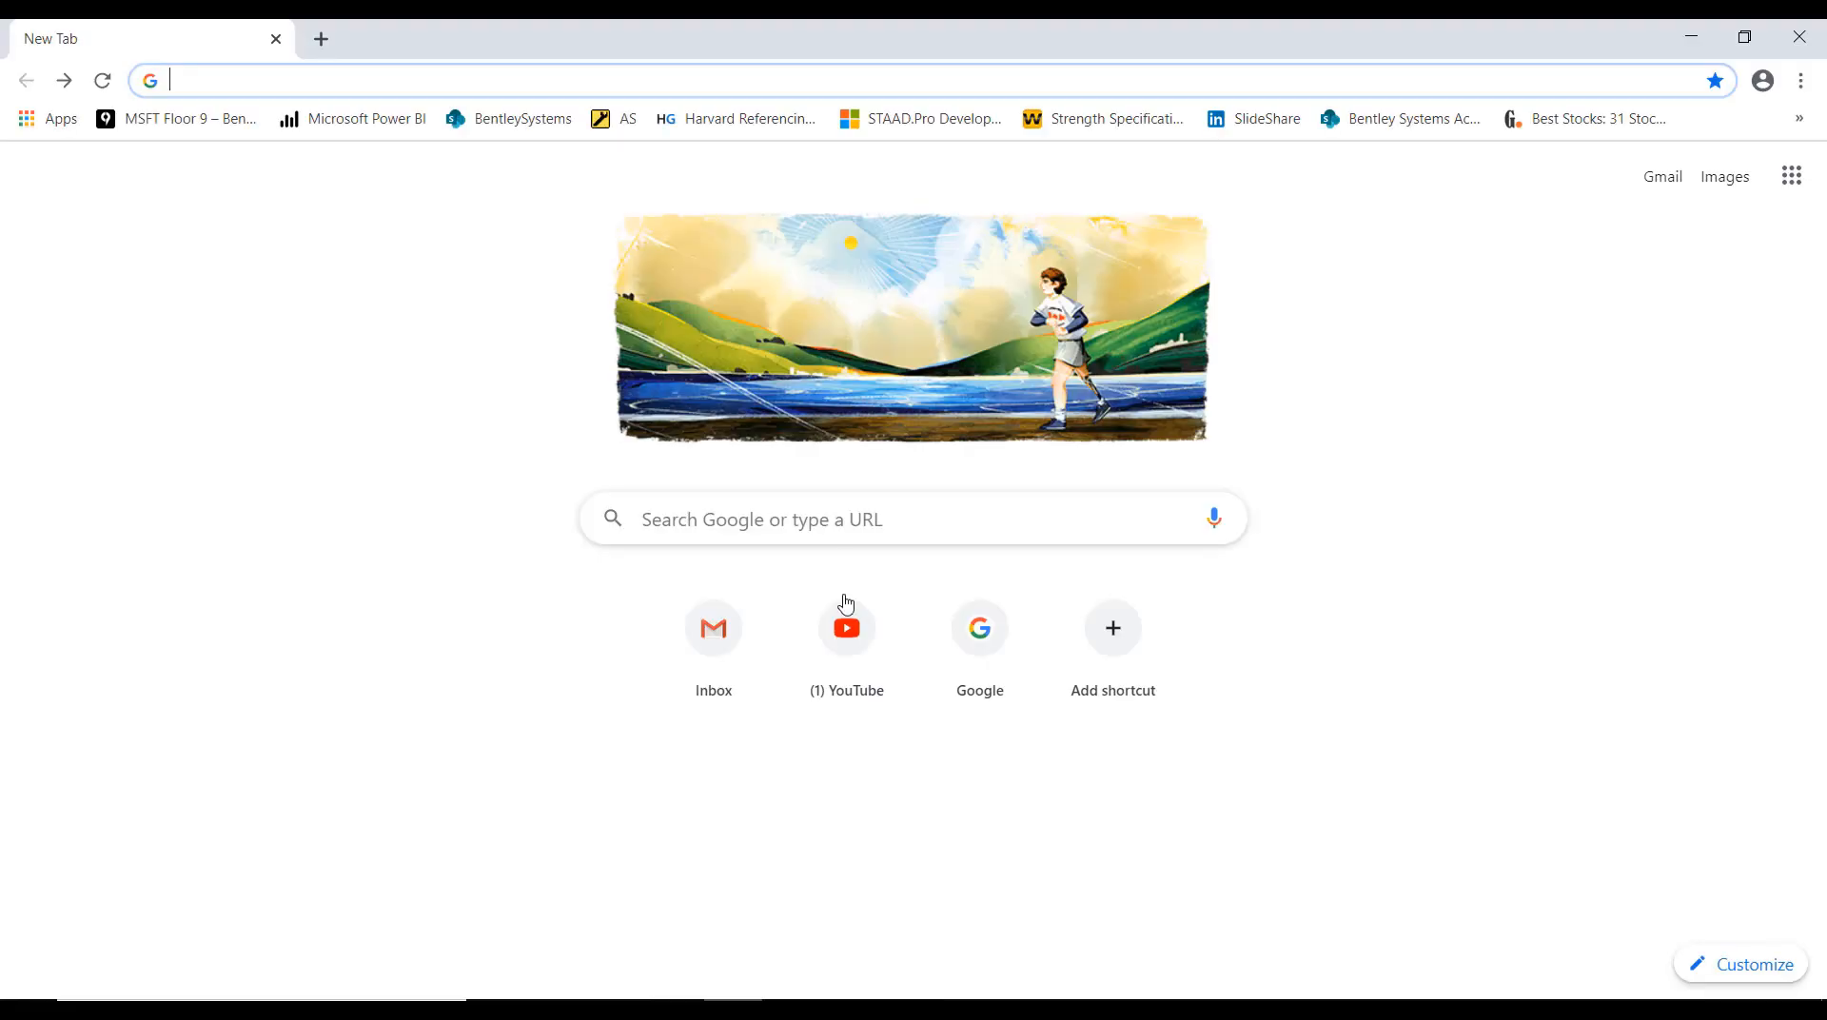
click(762, 516)
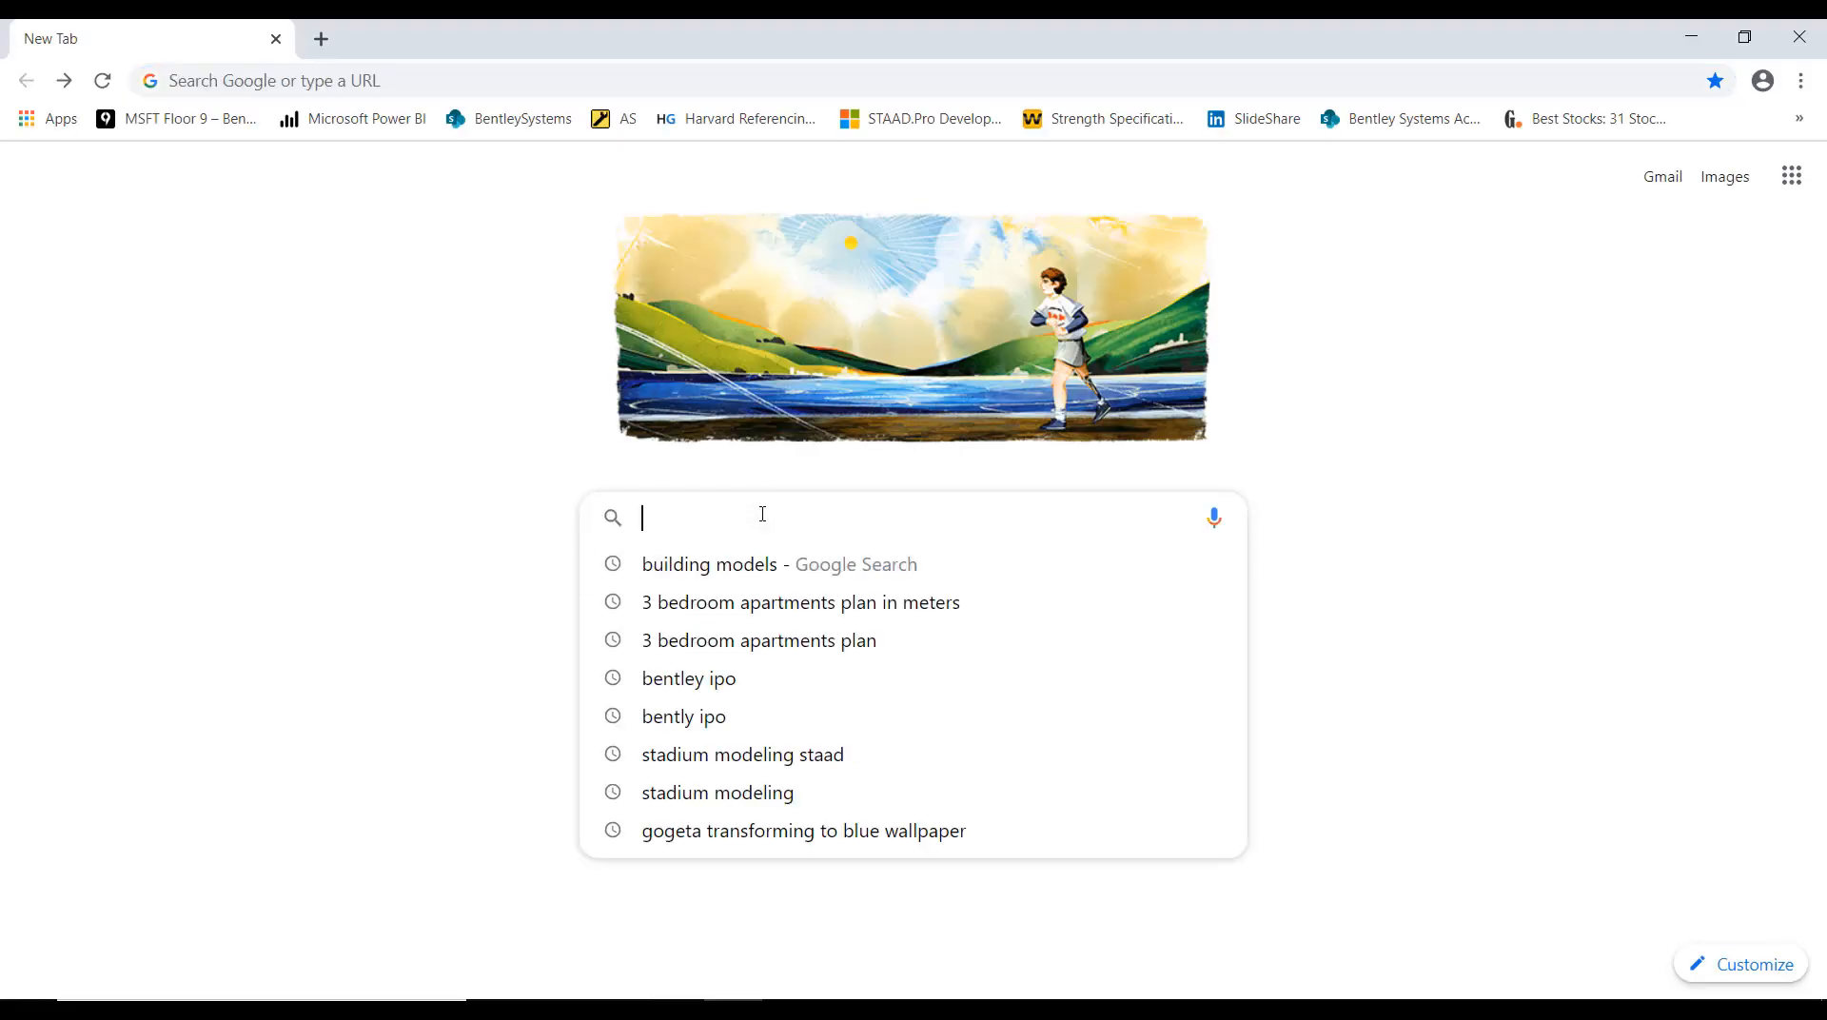
click(738, 565)
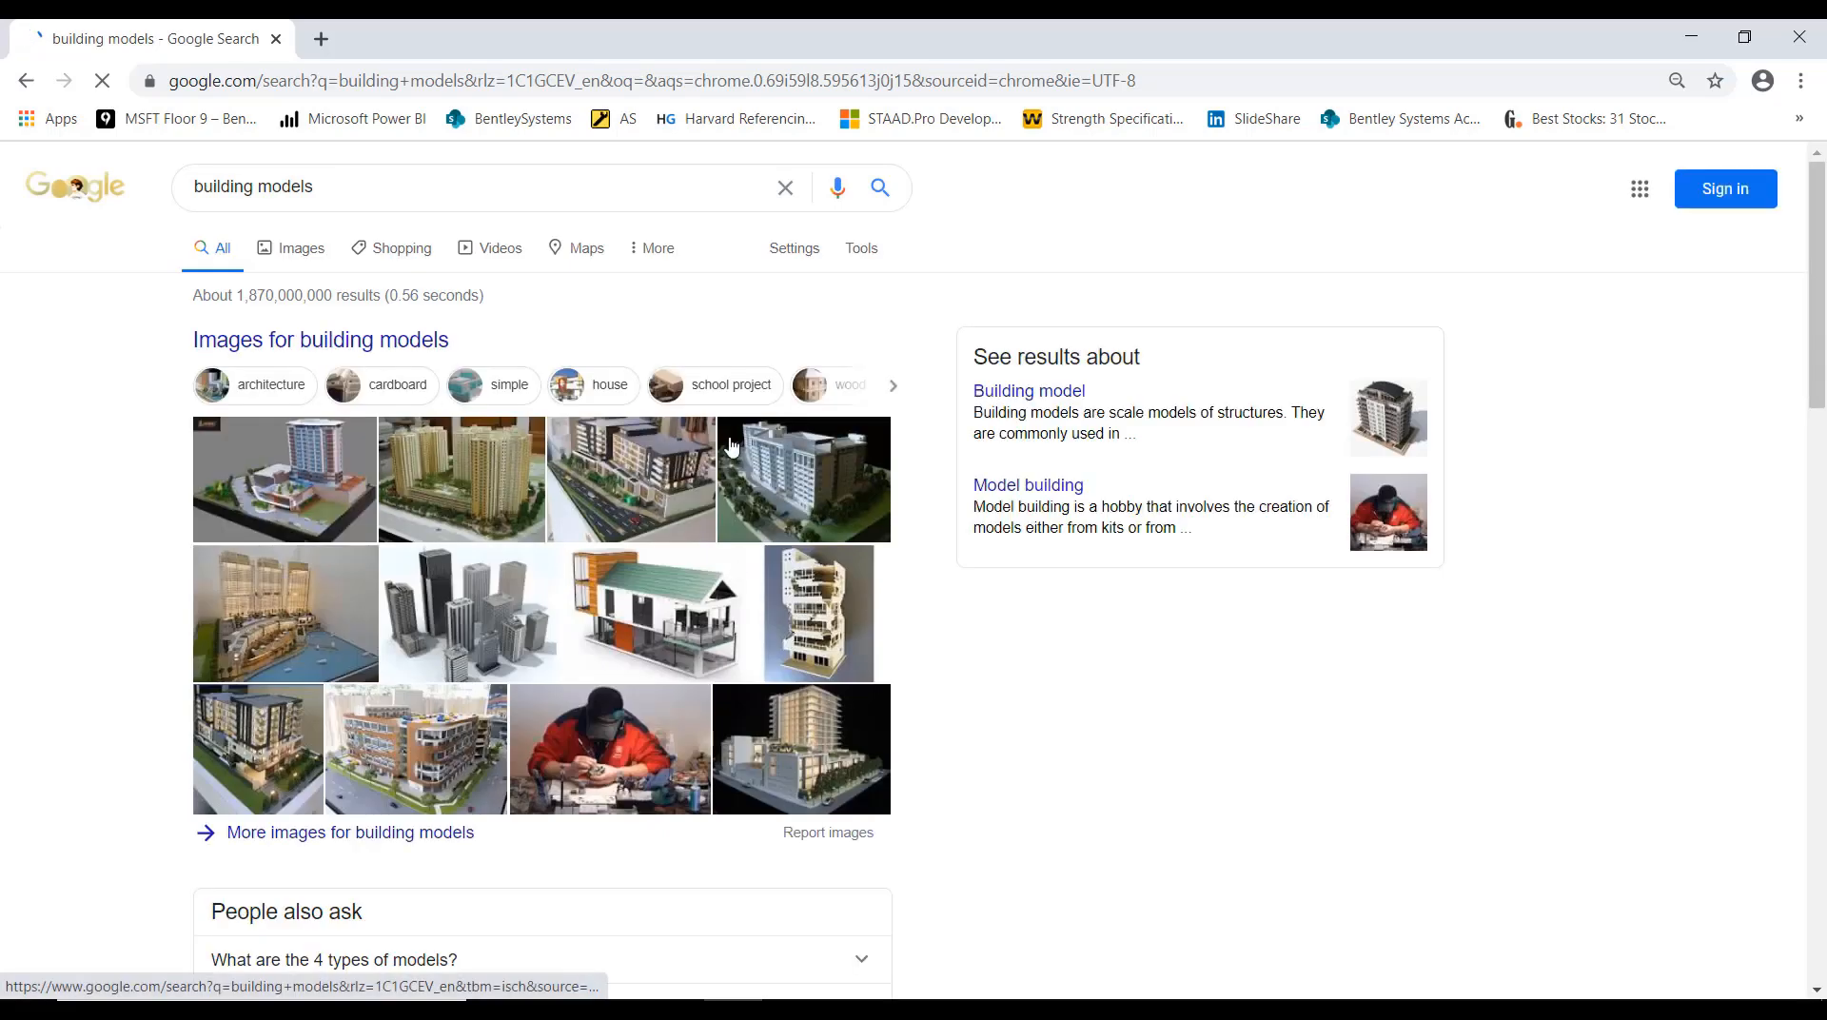
click(315, 255)
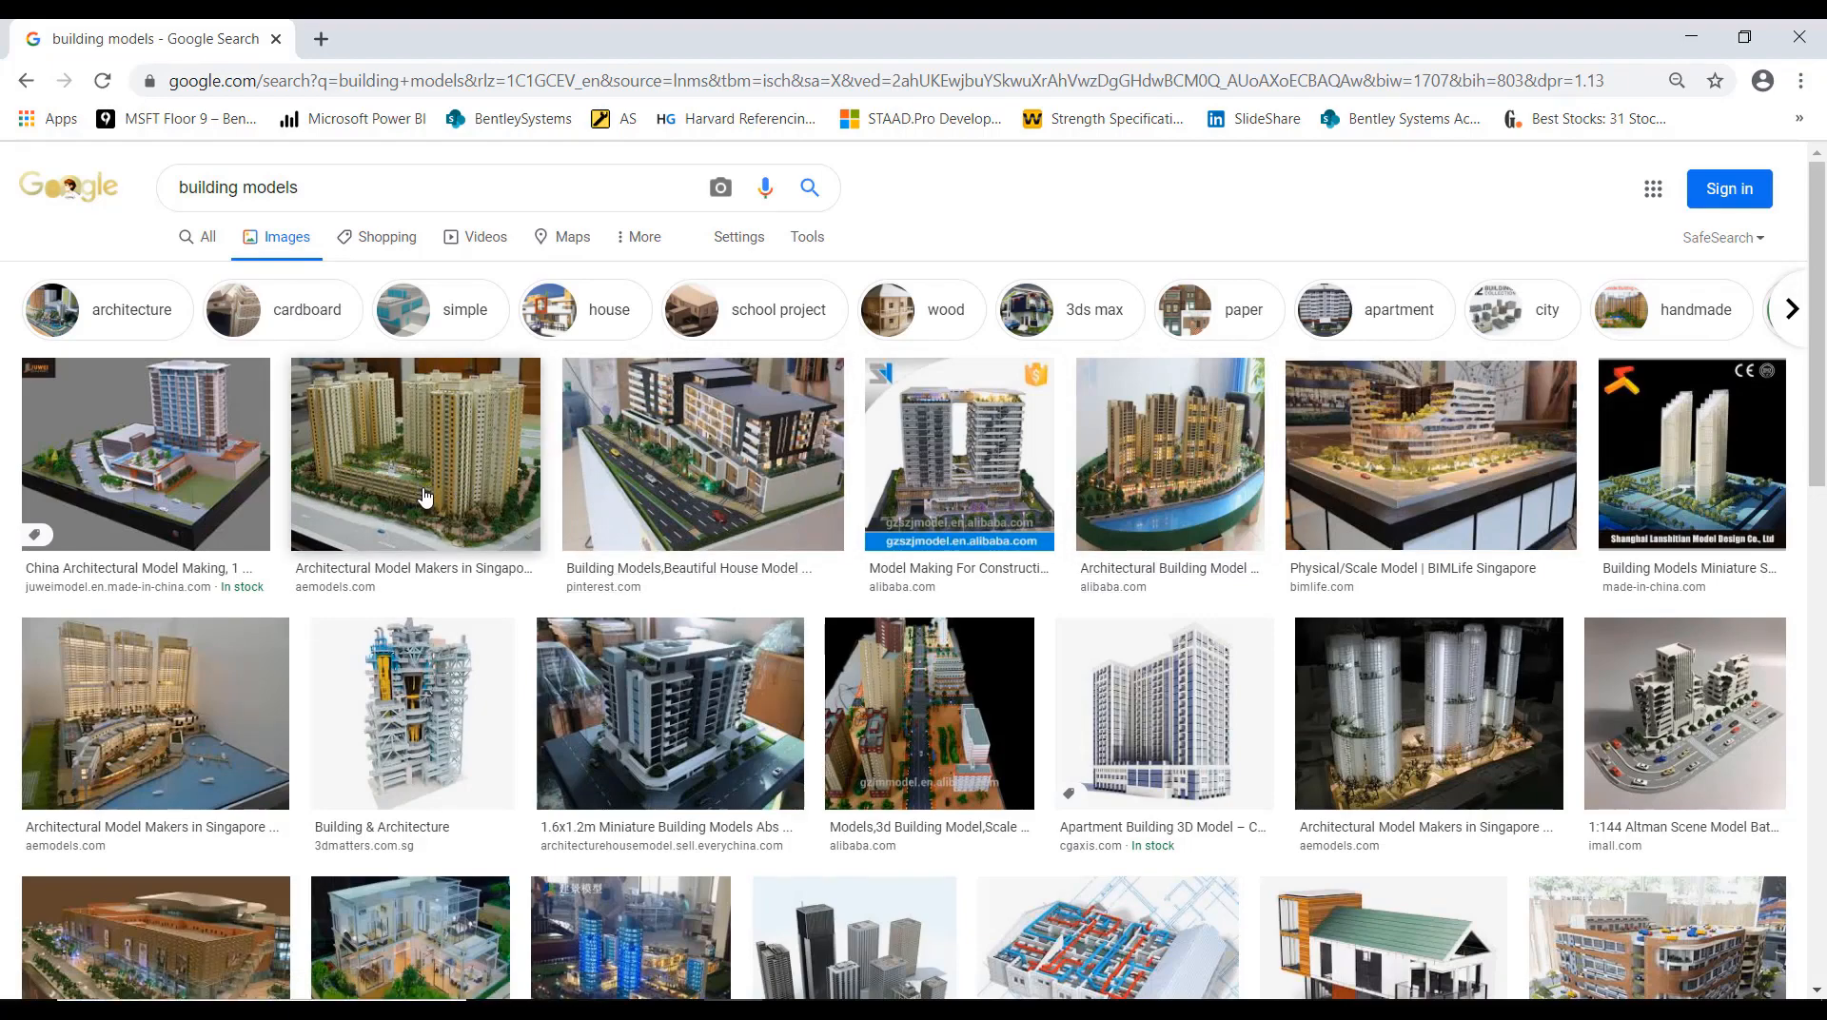
In a new browser tab, search Google Images for "pan view of 3 bedroom"
click(321, 39)
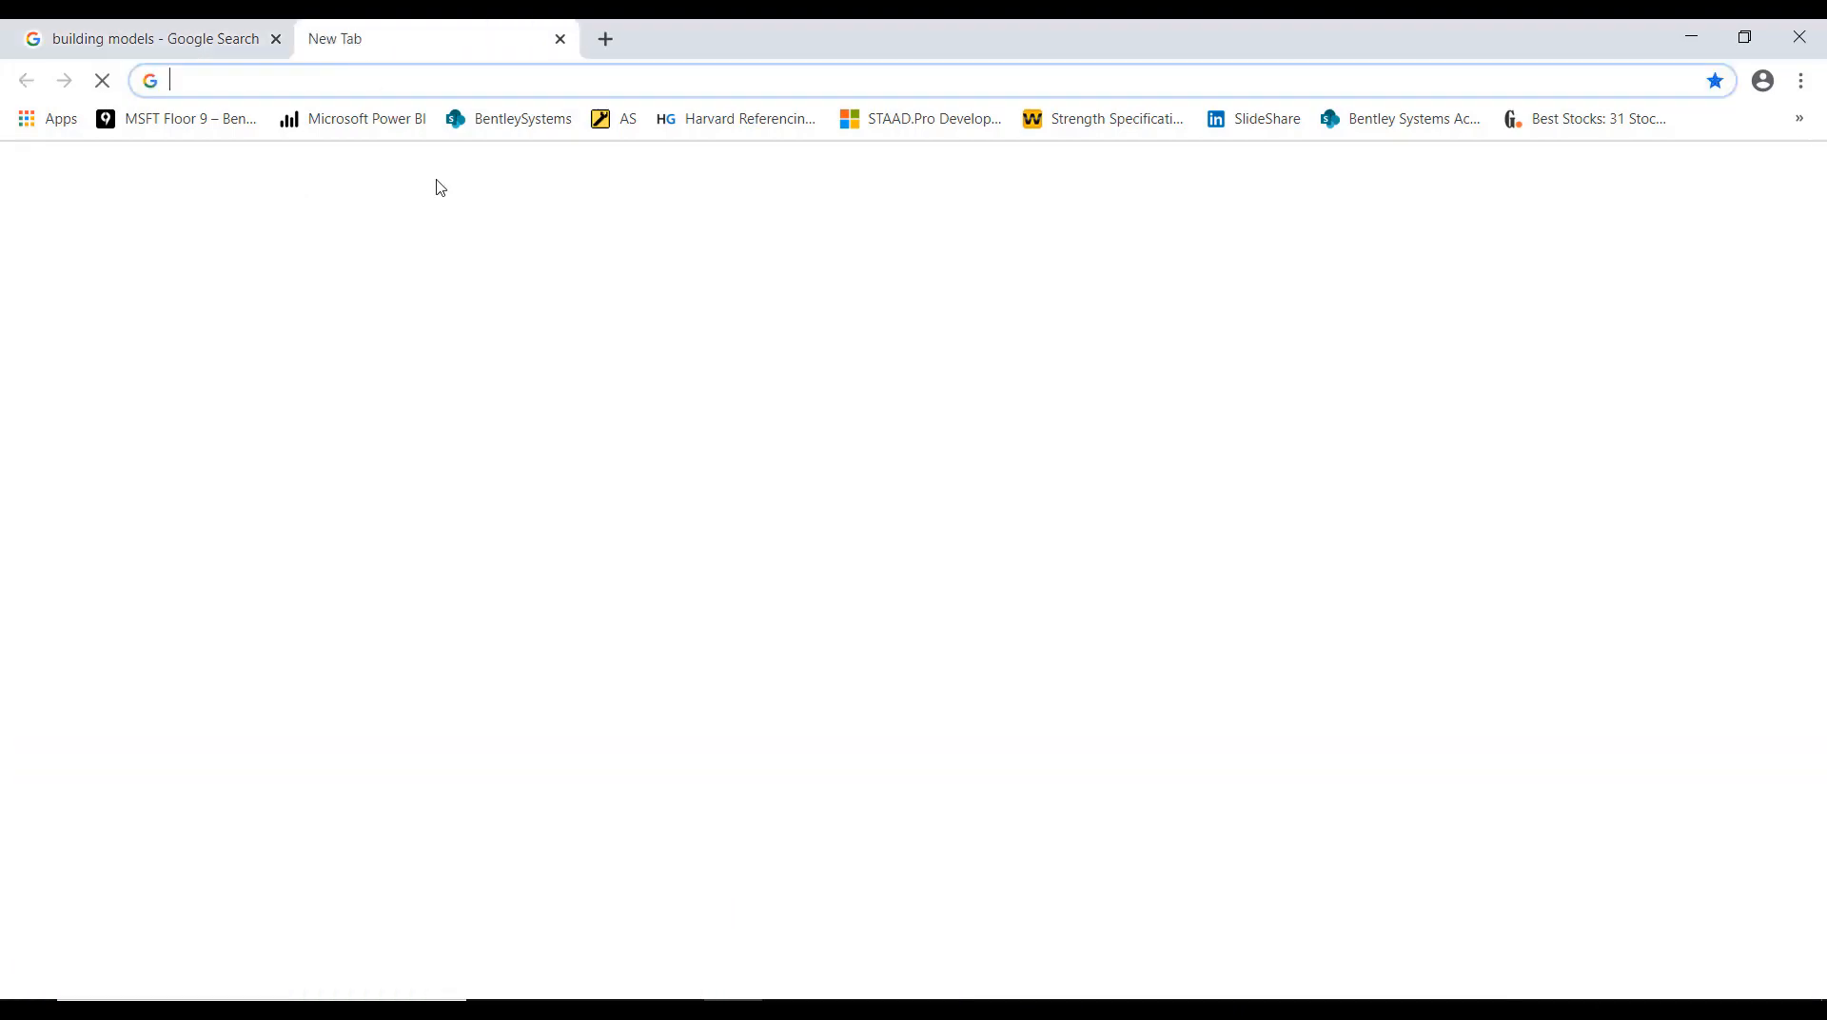
click(682, 518)
text(p)
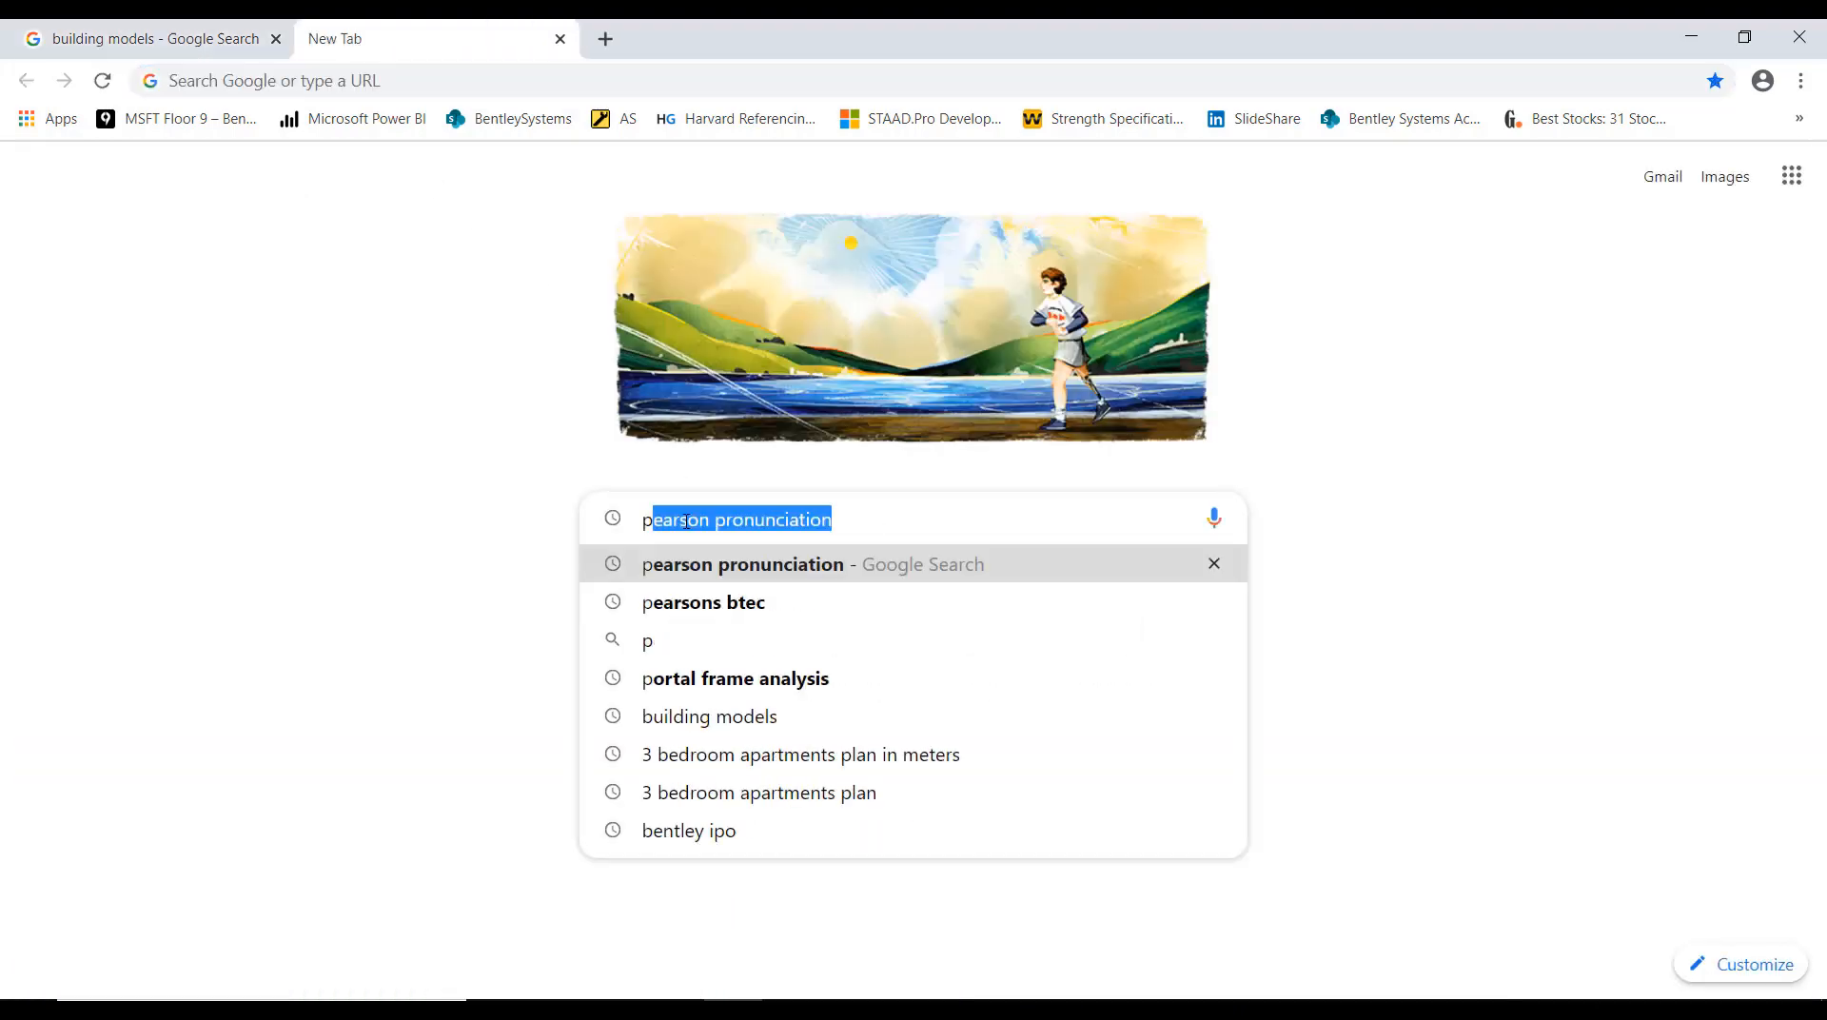
text(an view of)
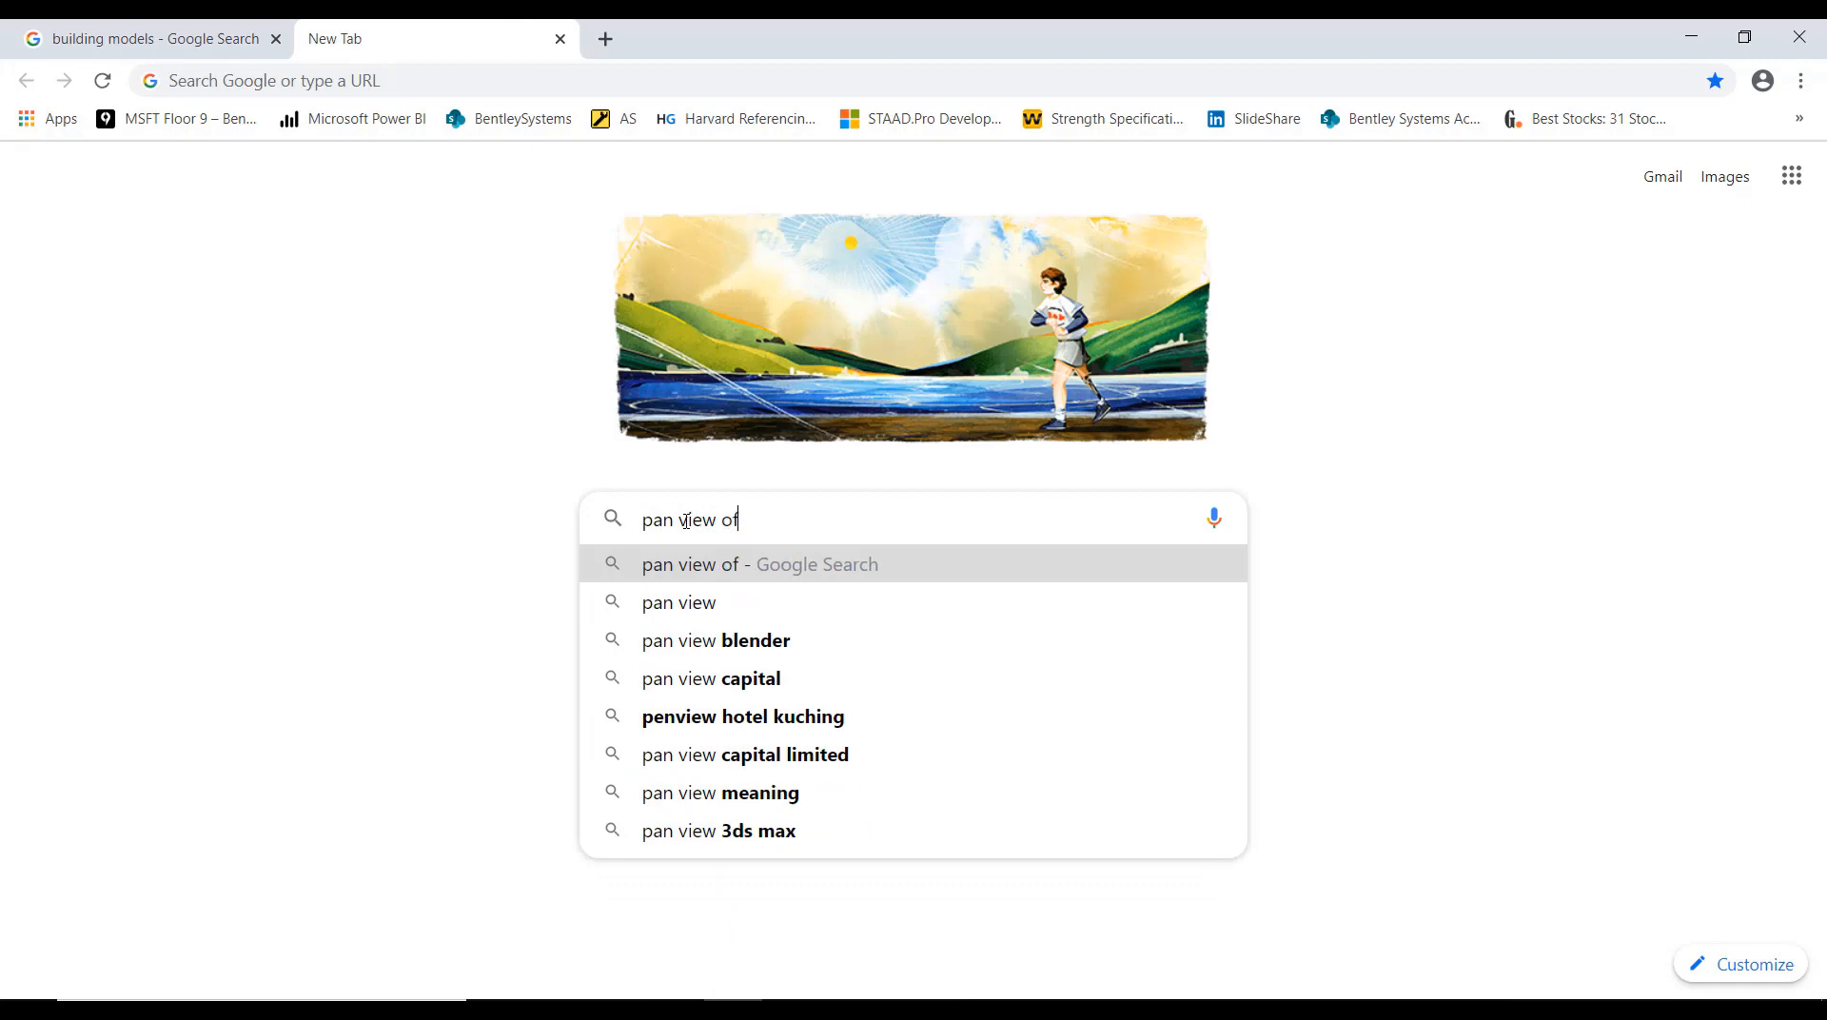
text( 3 bedroom)
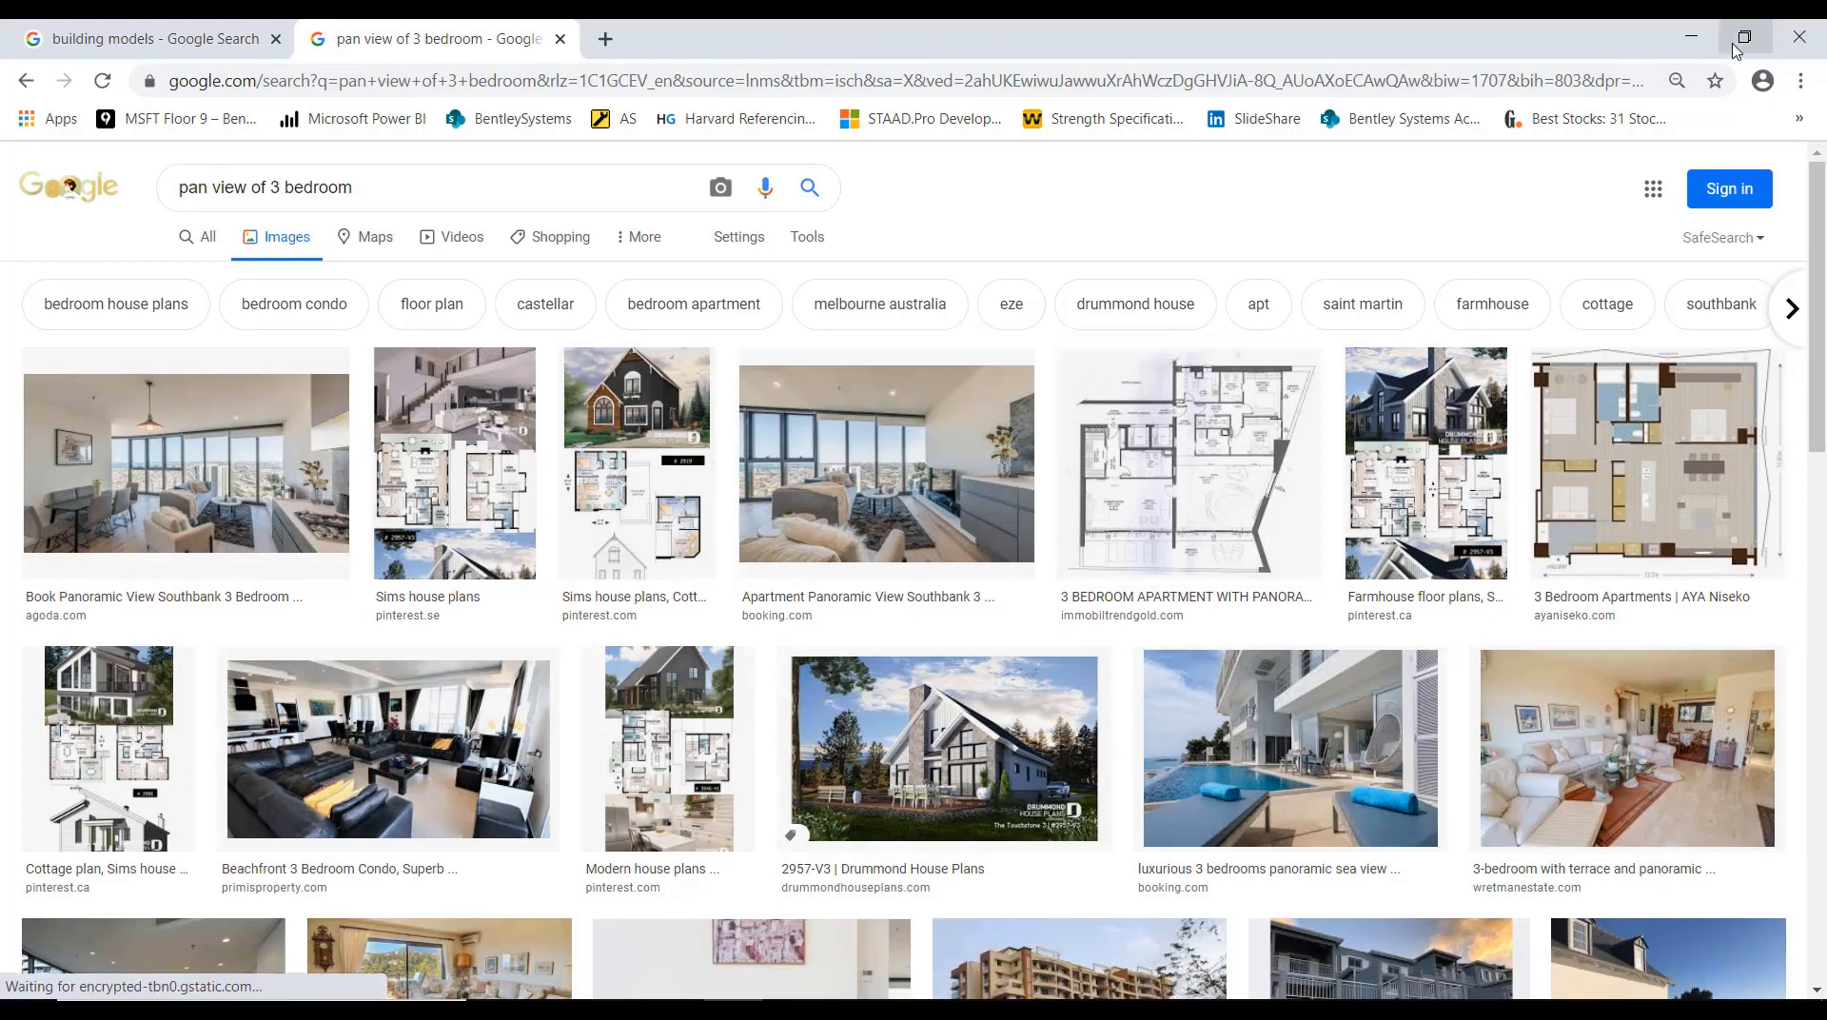
Switch back to STAAD.Pro and edit the default linear grid to have 15 construction lines on the right in X
click(1690, 38)
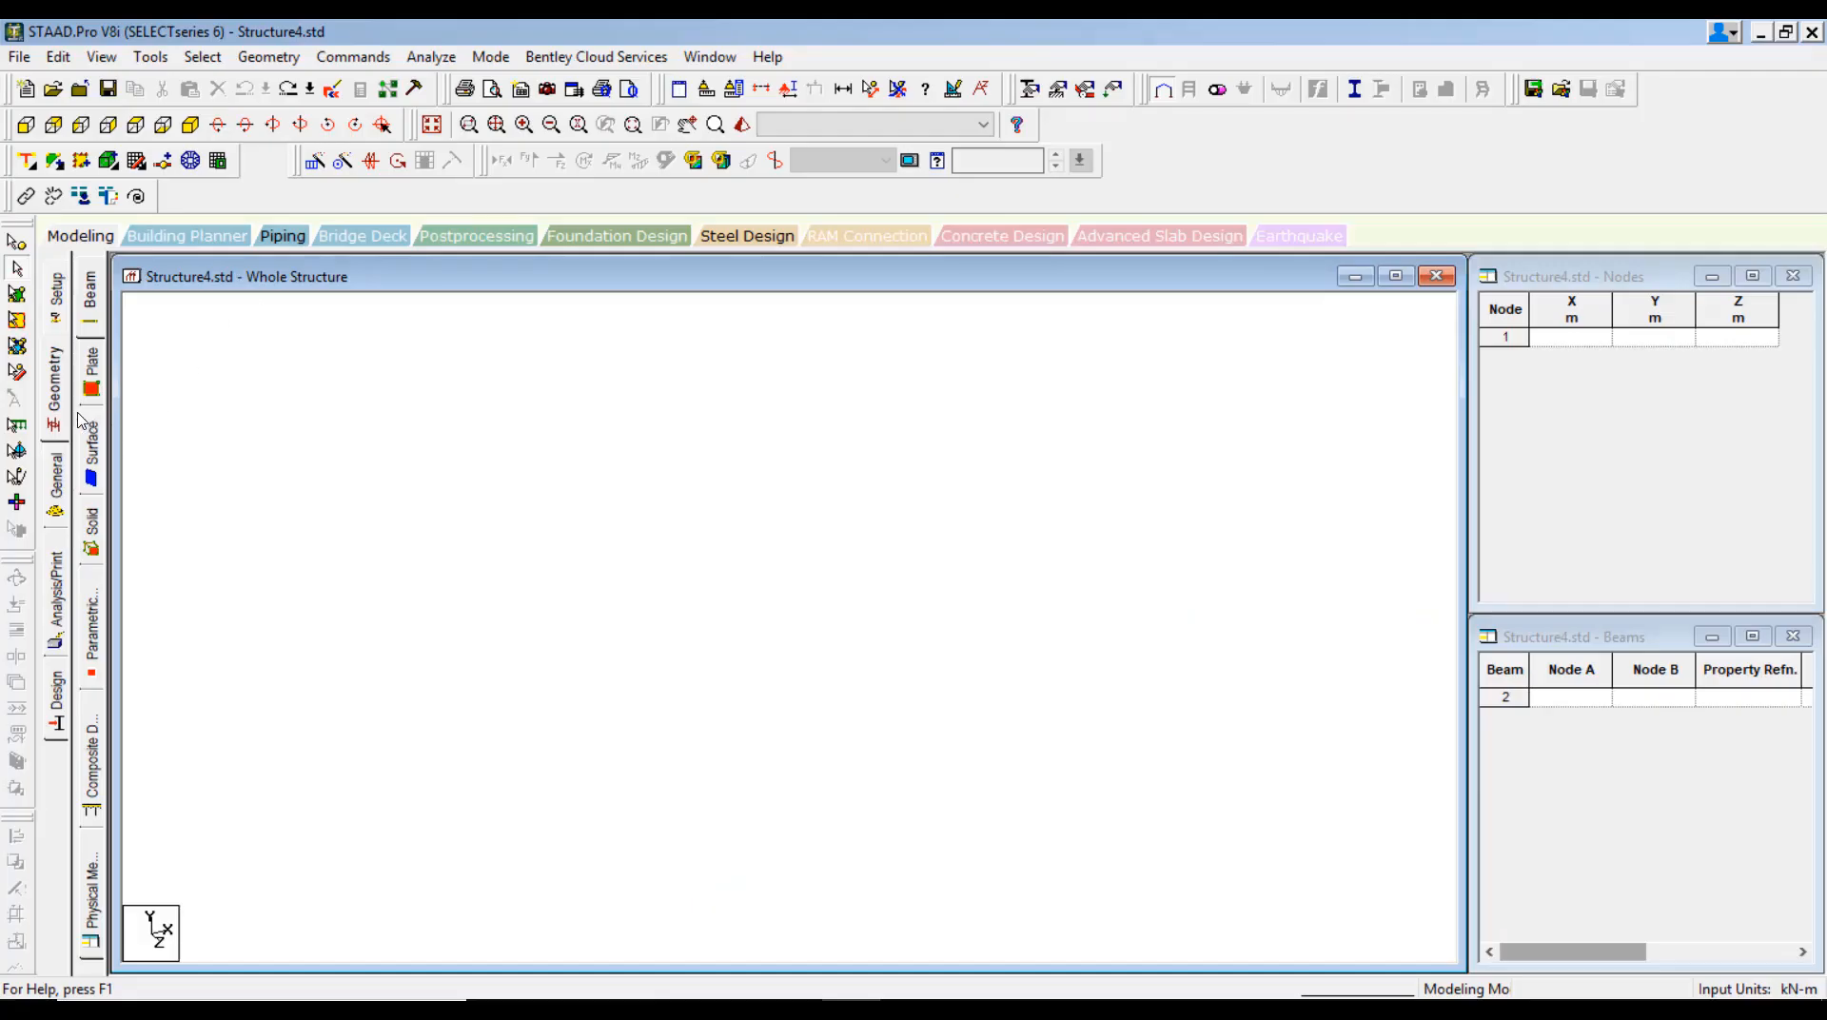
click(48, 400)
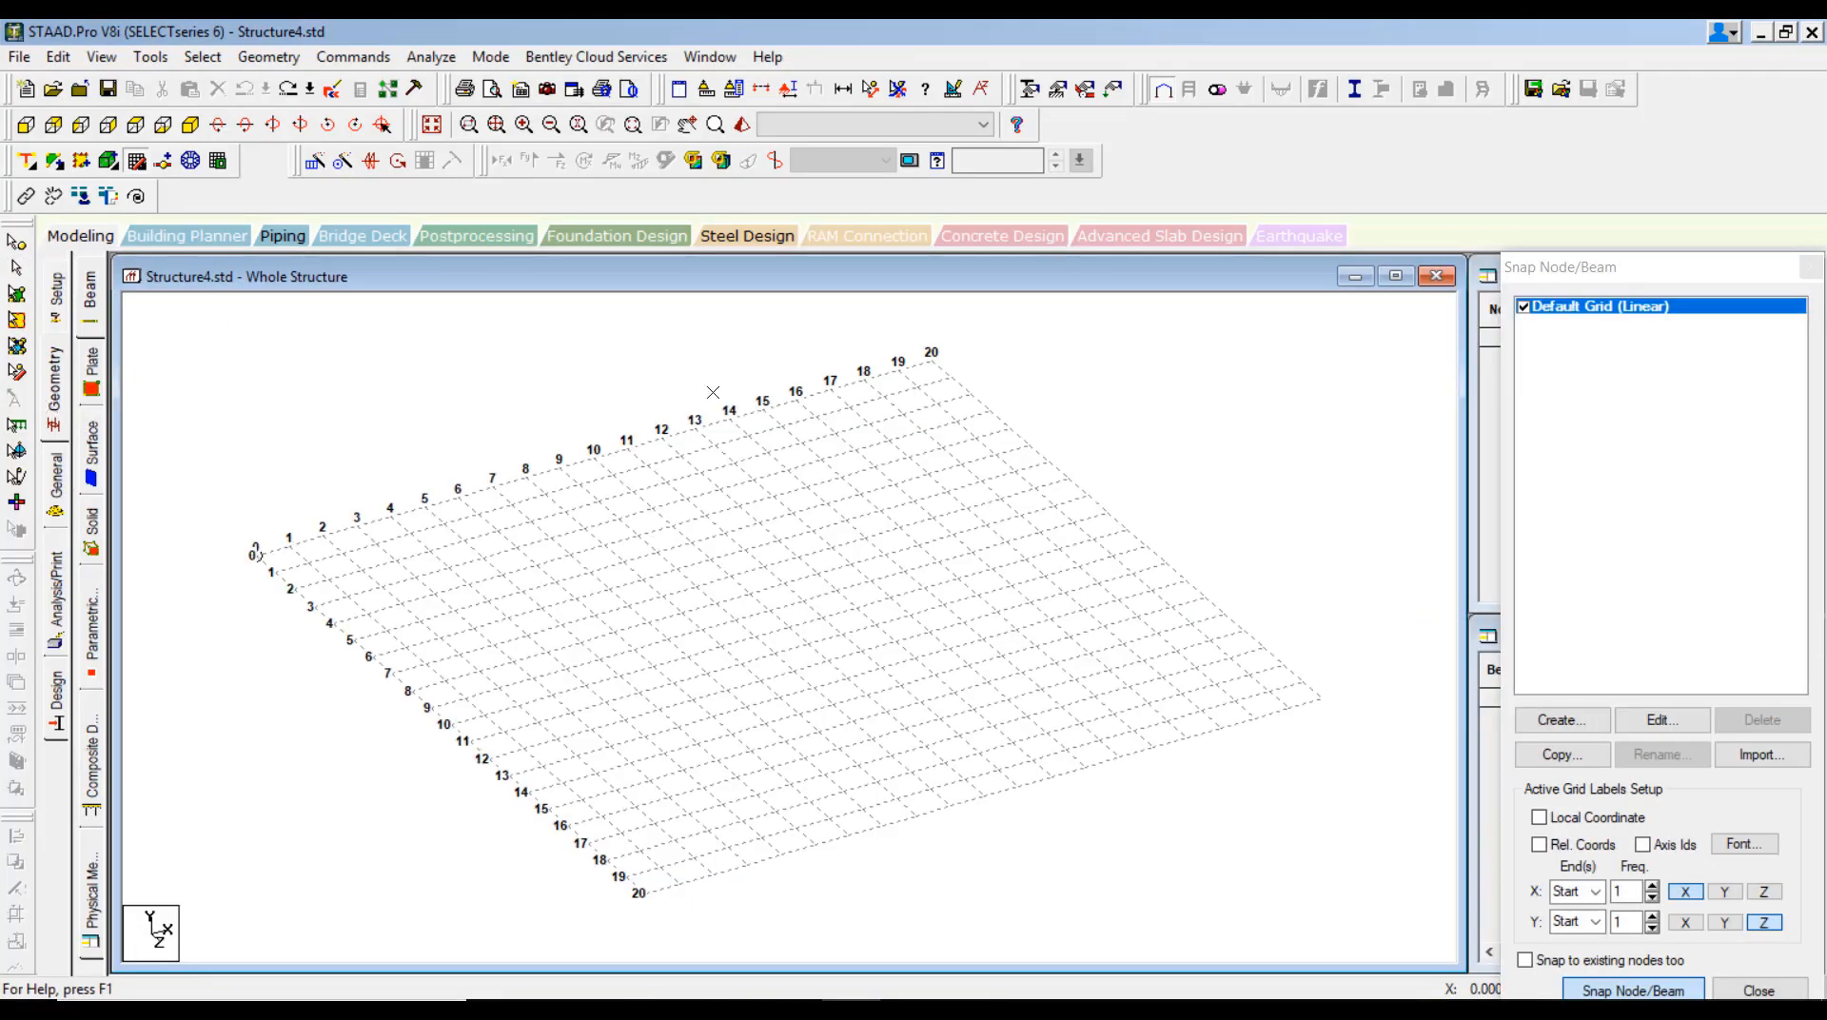
click(1657, 725)
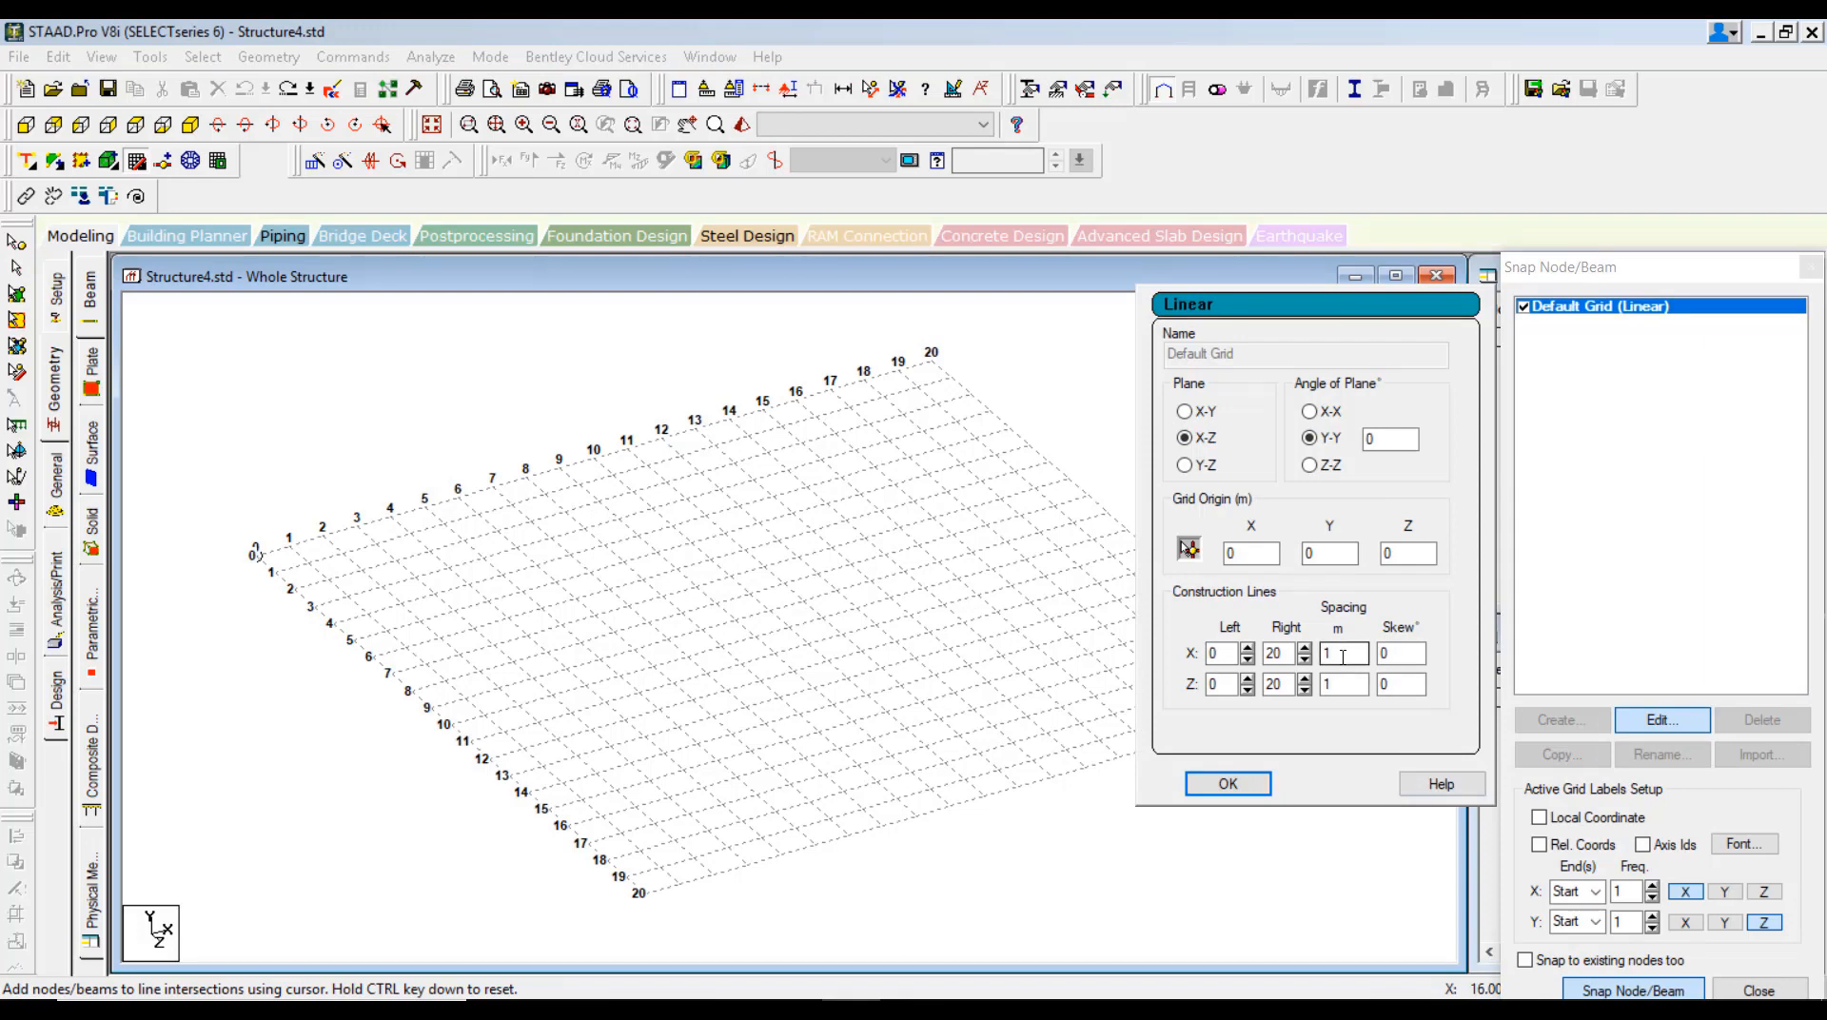
drag(1282, 654, 1261, 654)
text(10)
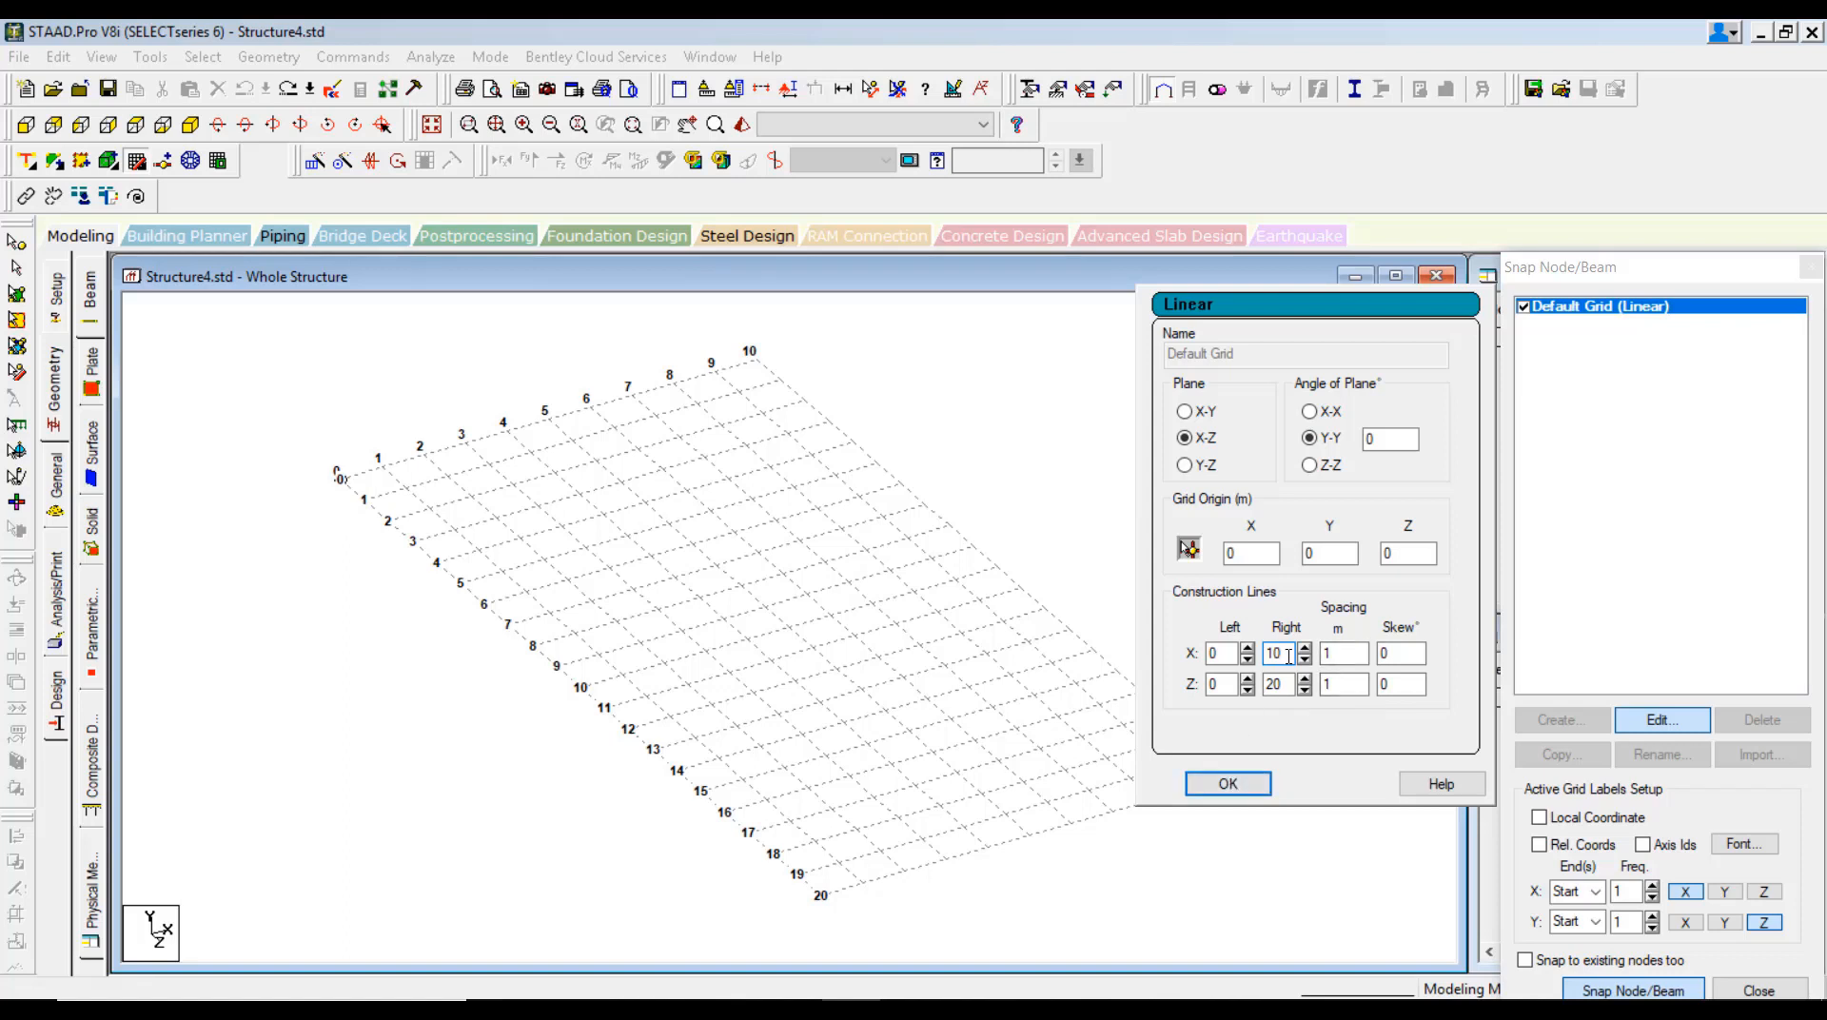
drag(1279, 654, 1240, 654)
text(1)
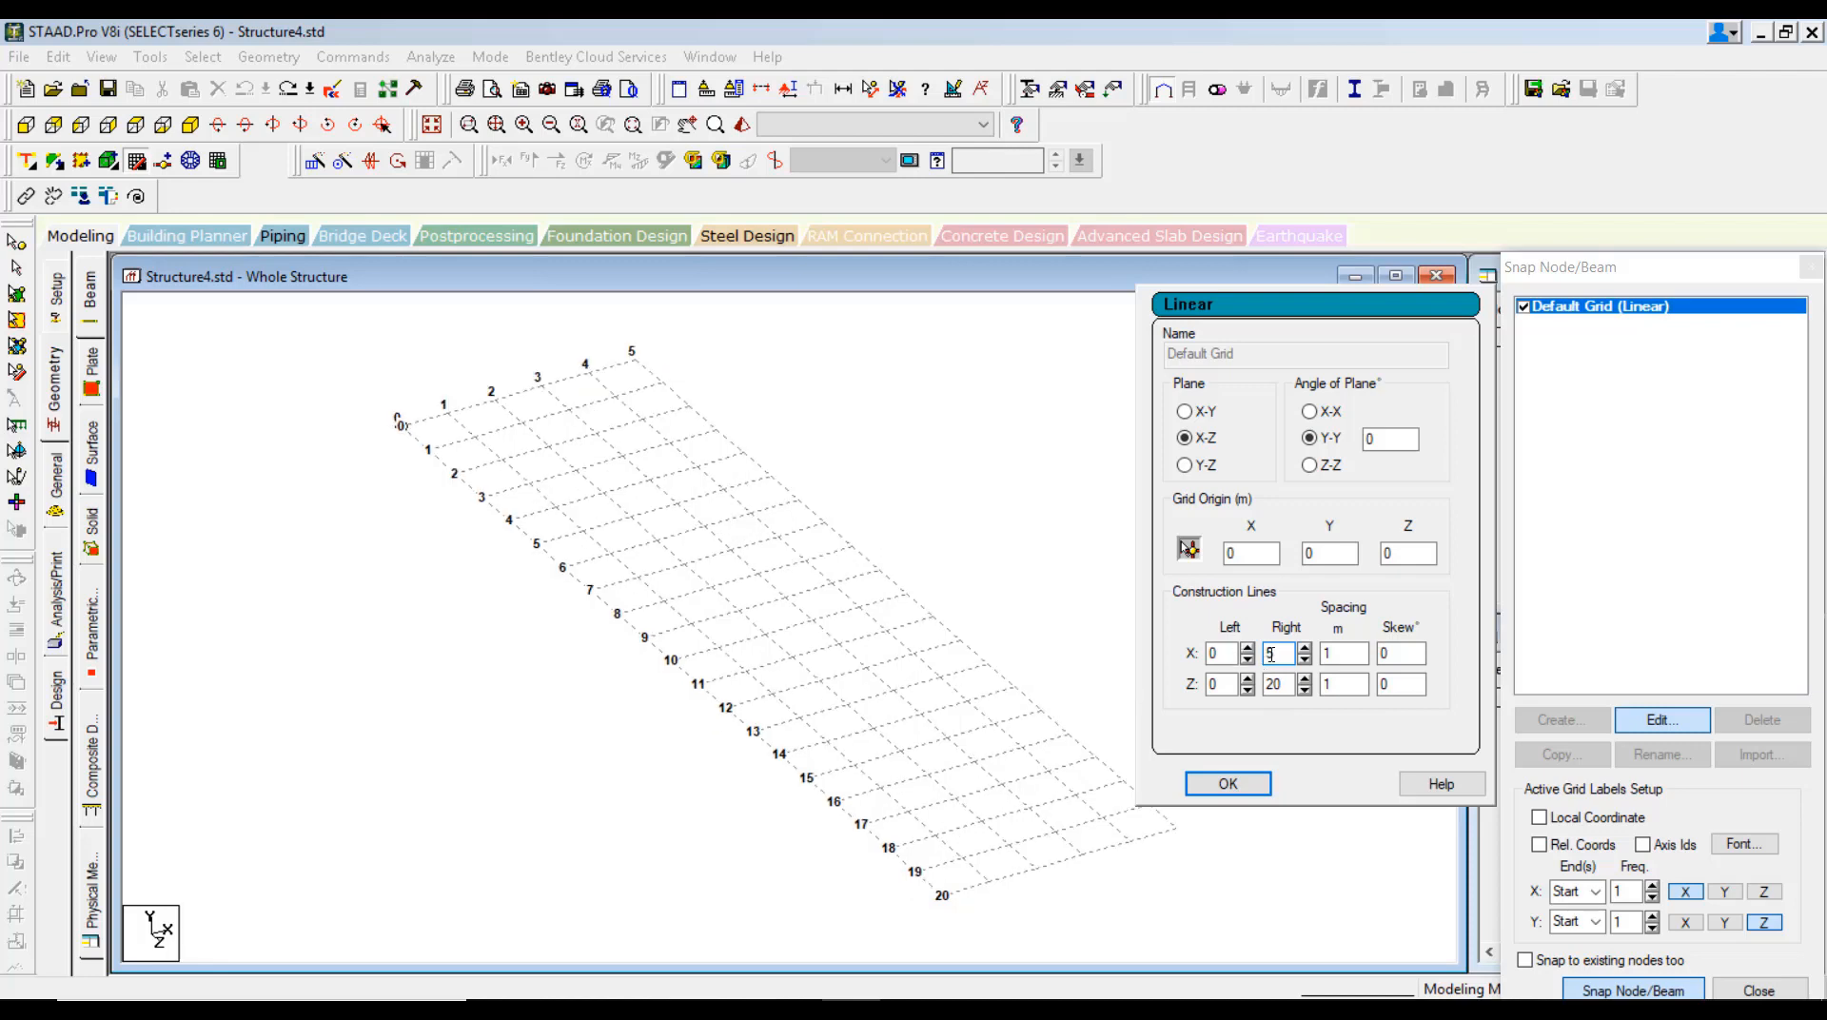
text(5)
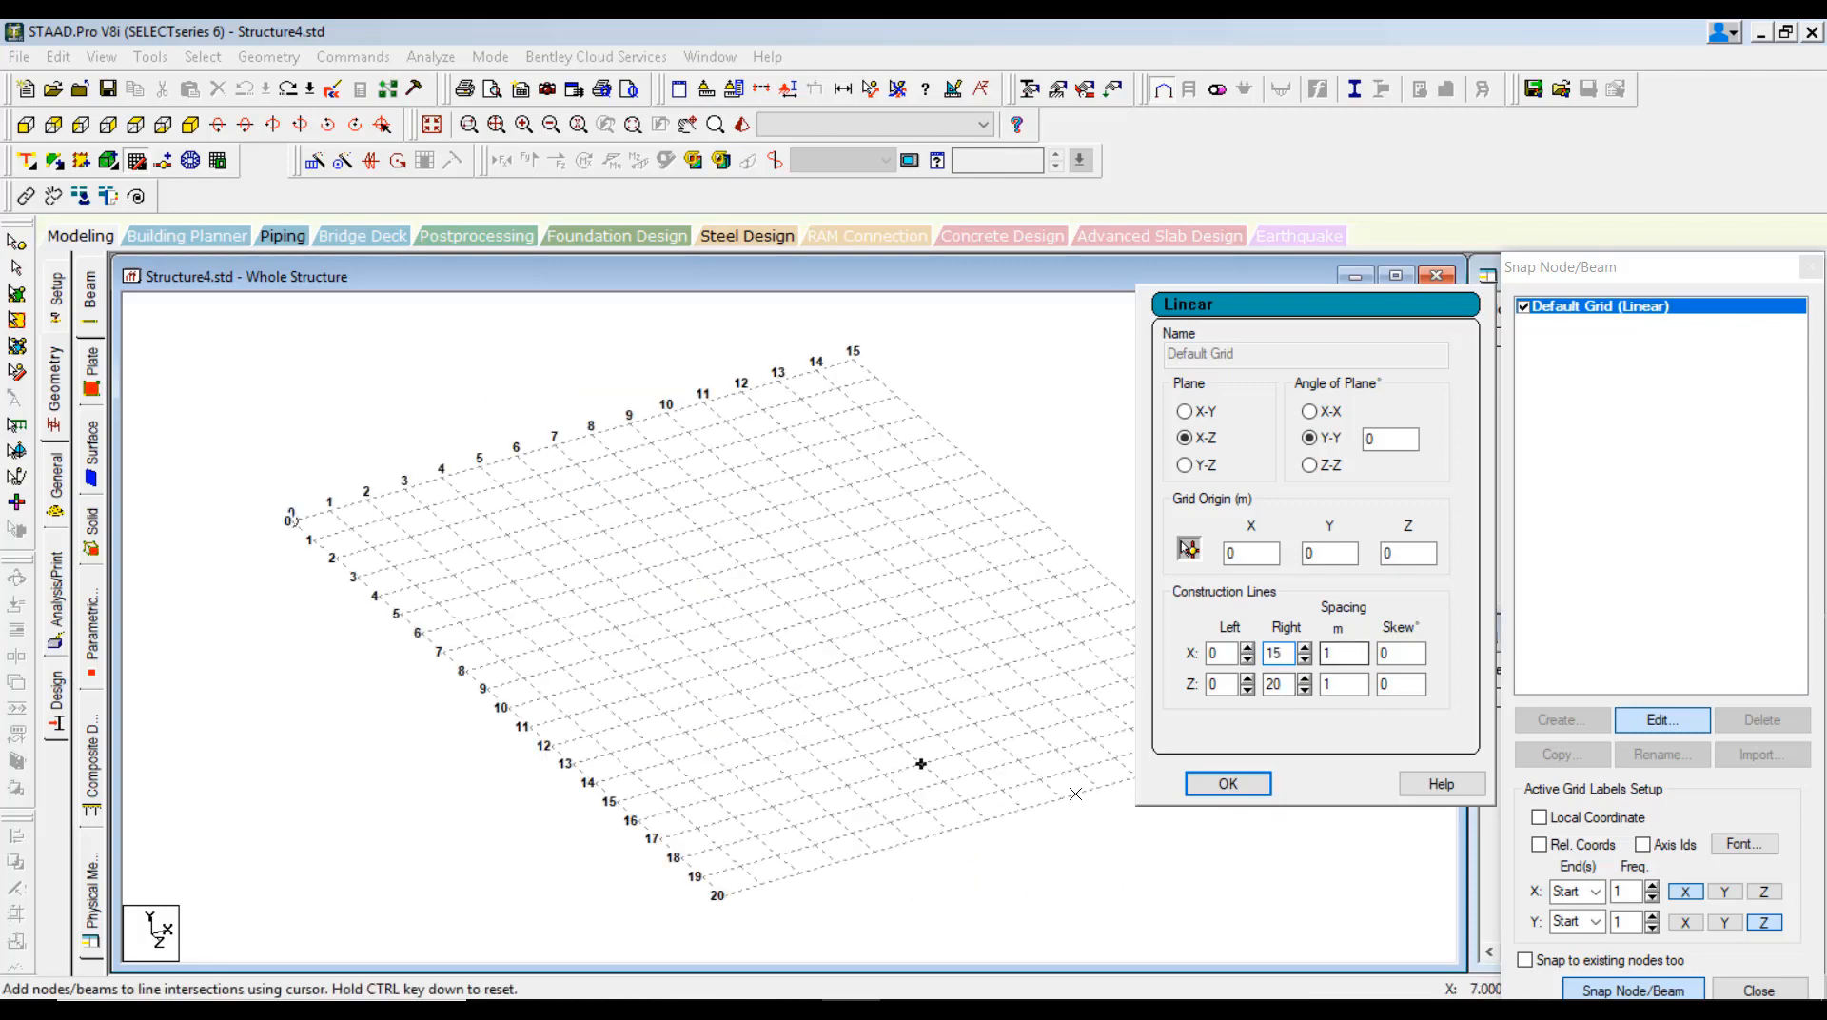
click(1227, 783)
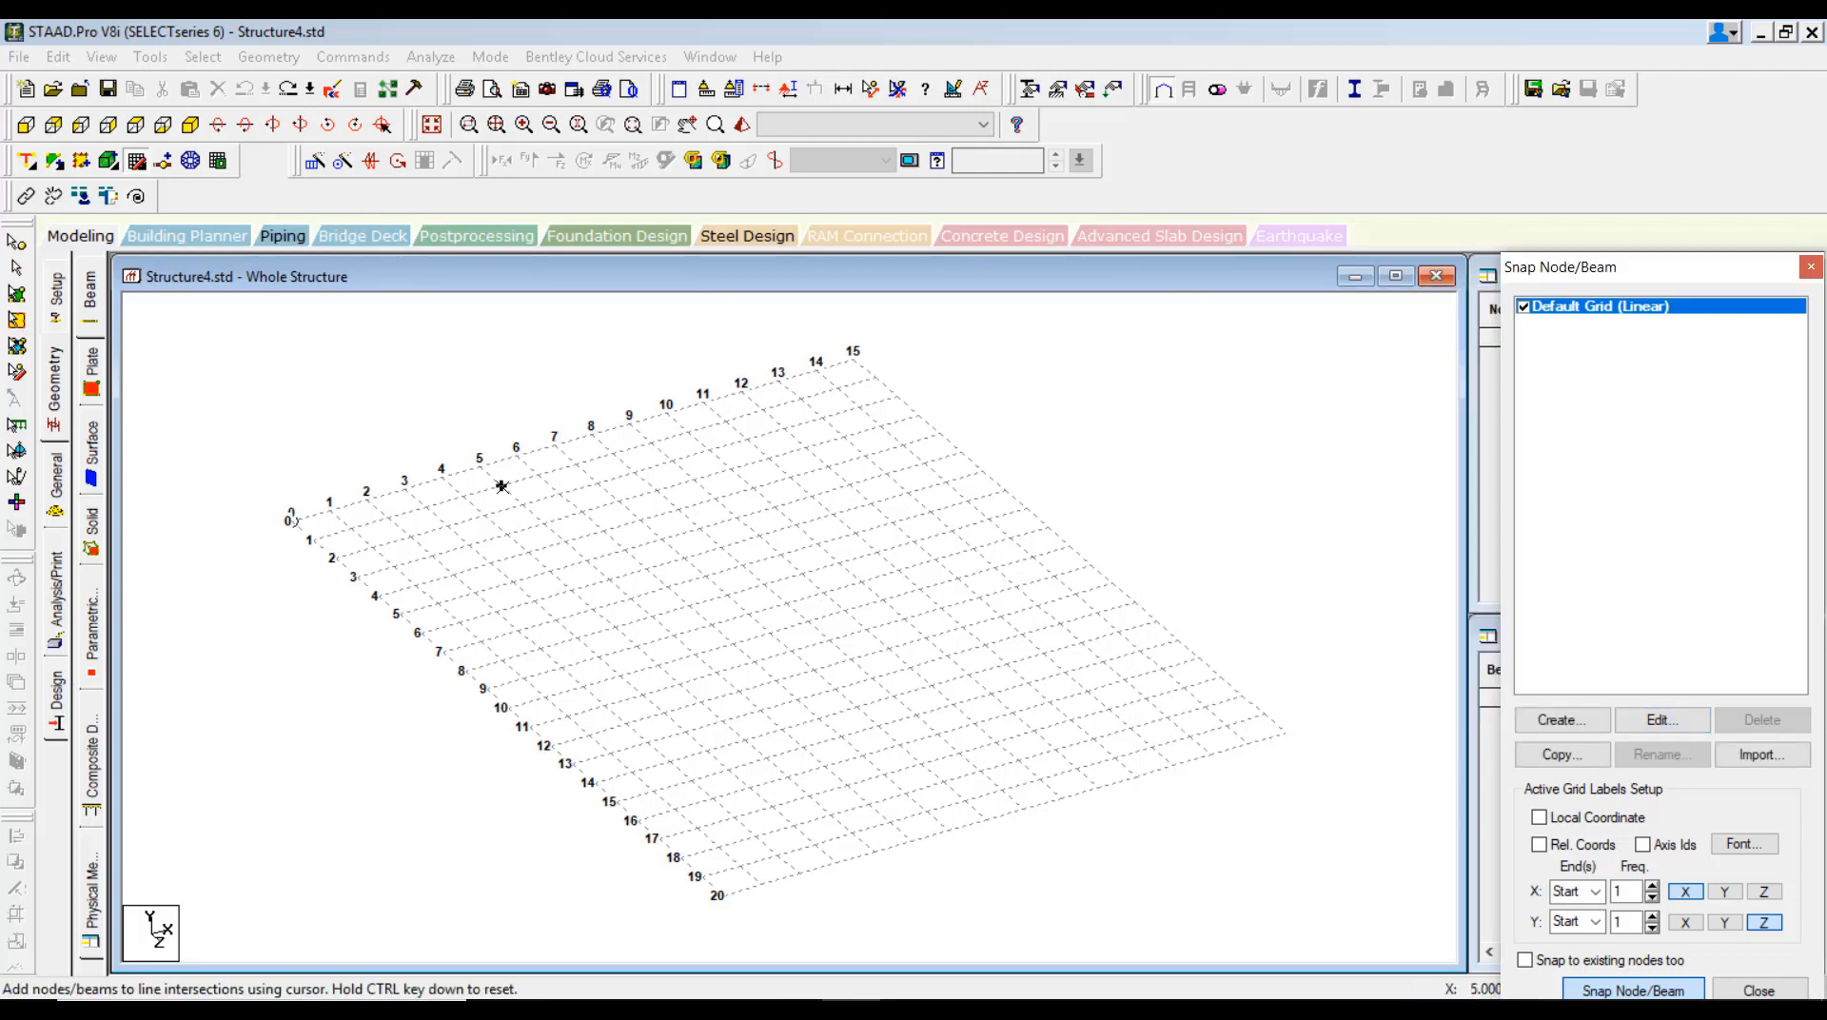
In plan view, draw beams from X 0, Z 10 through Z 5 to the origin, continuing along X through 4 and 7 to 10 m
click(135, 124)
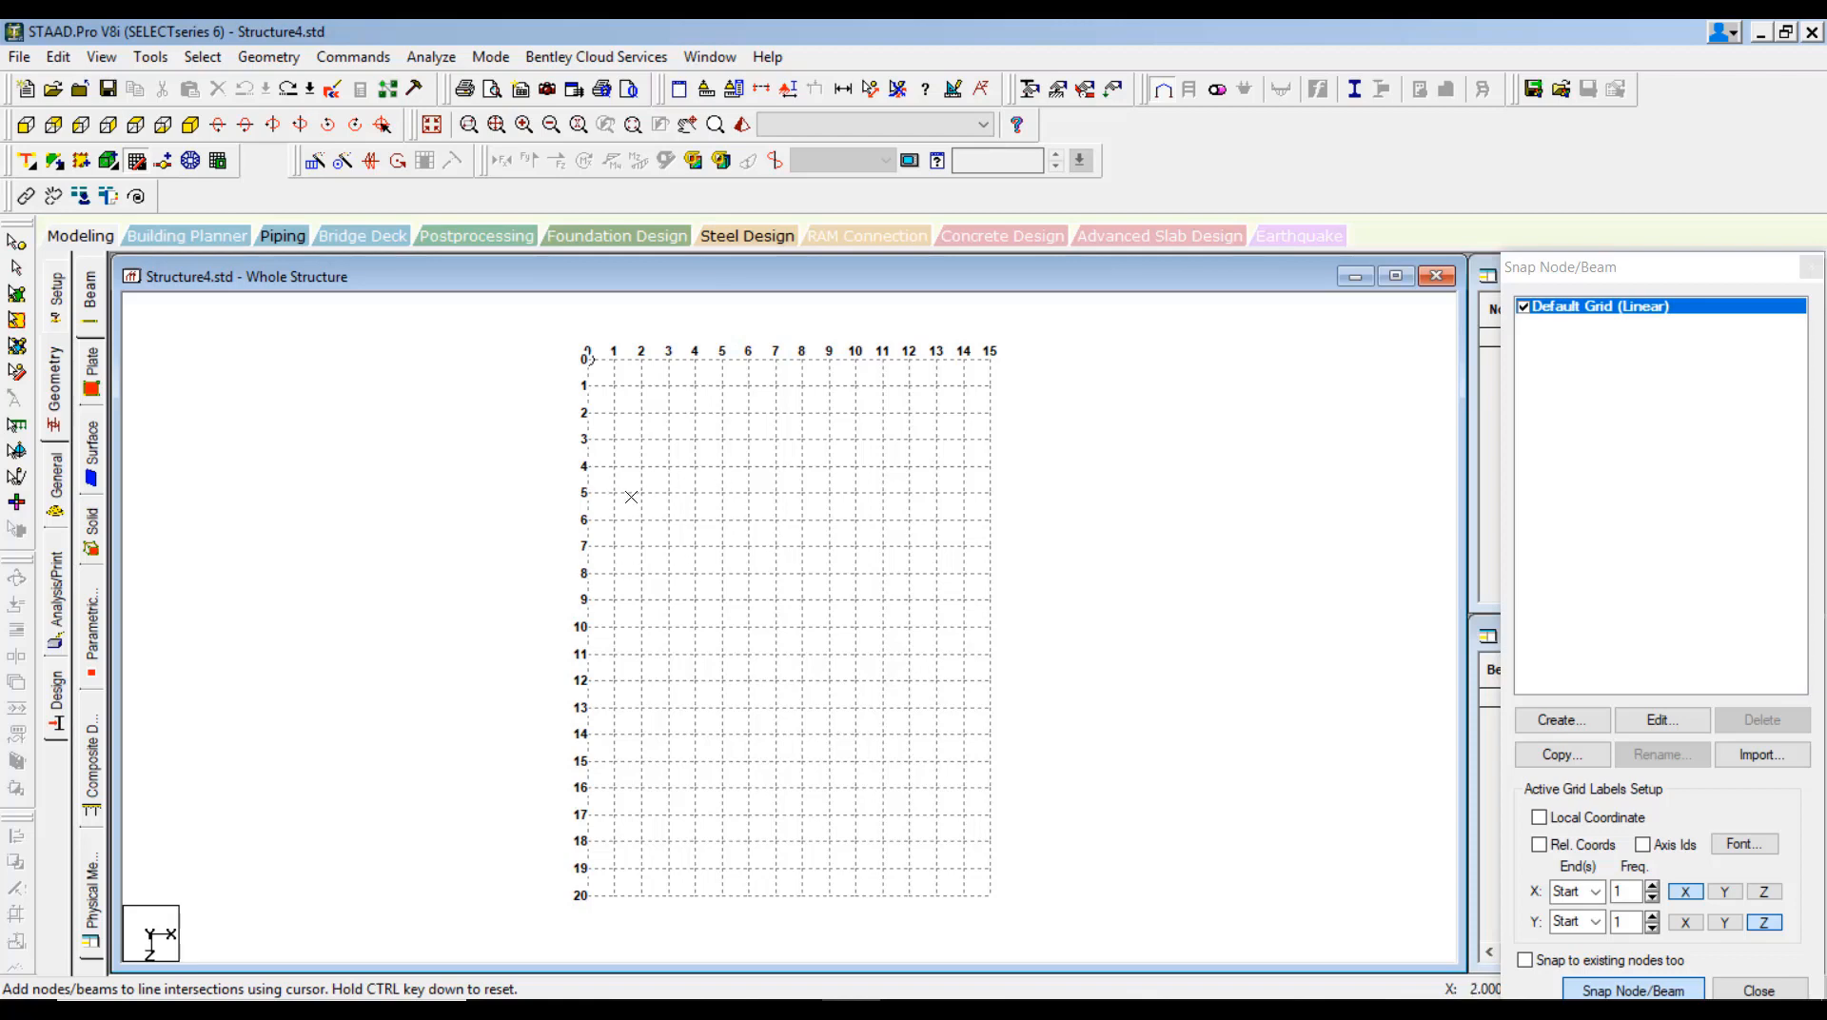
click(588, 626)
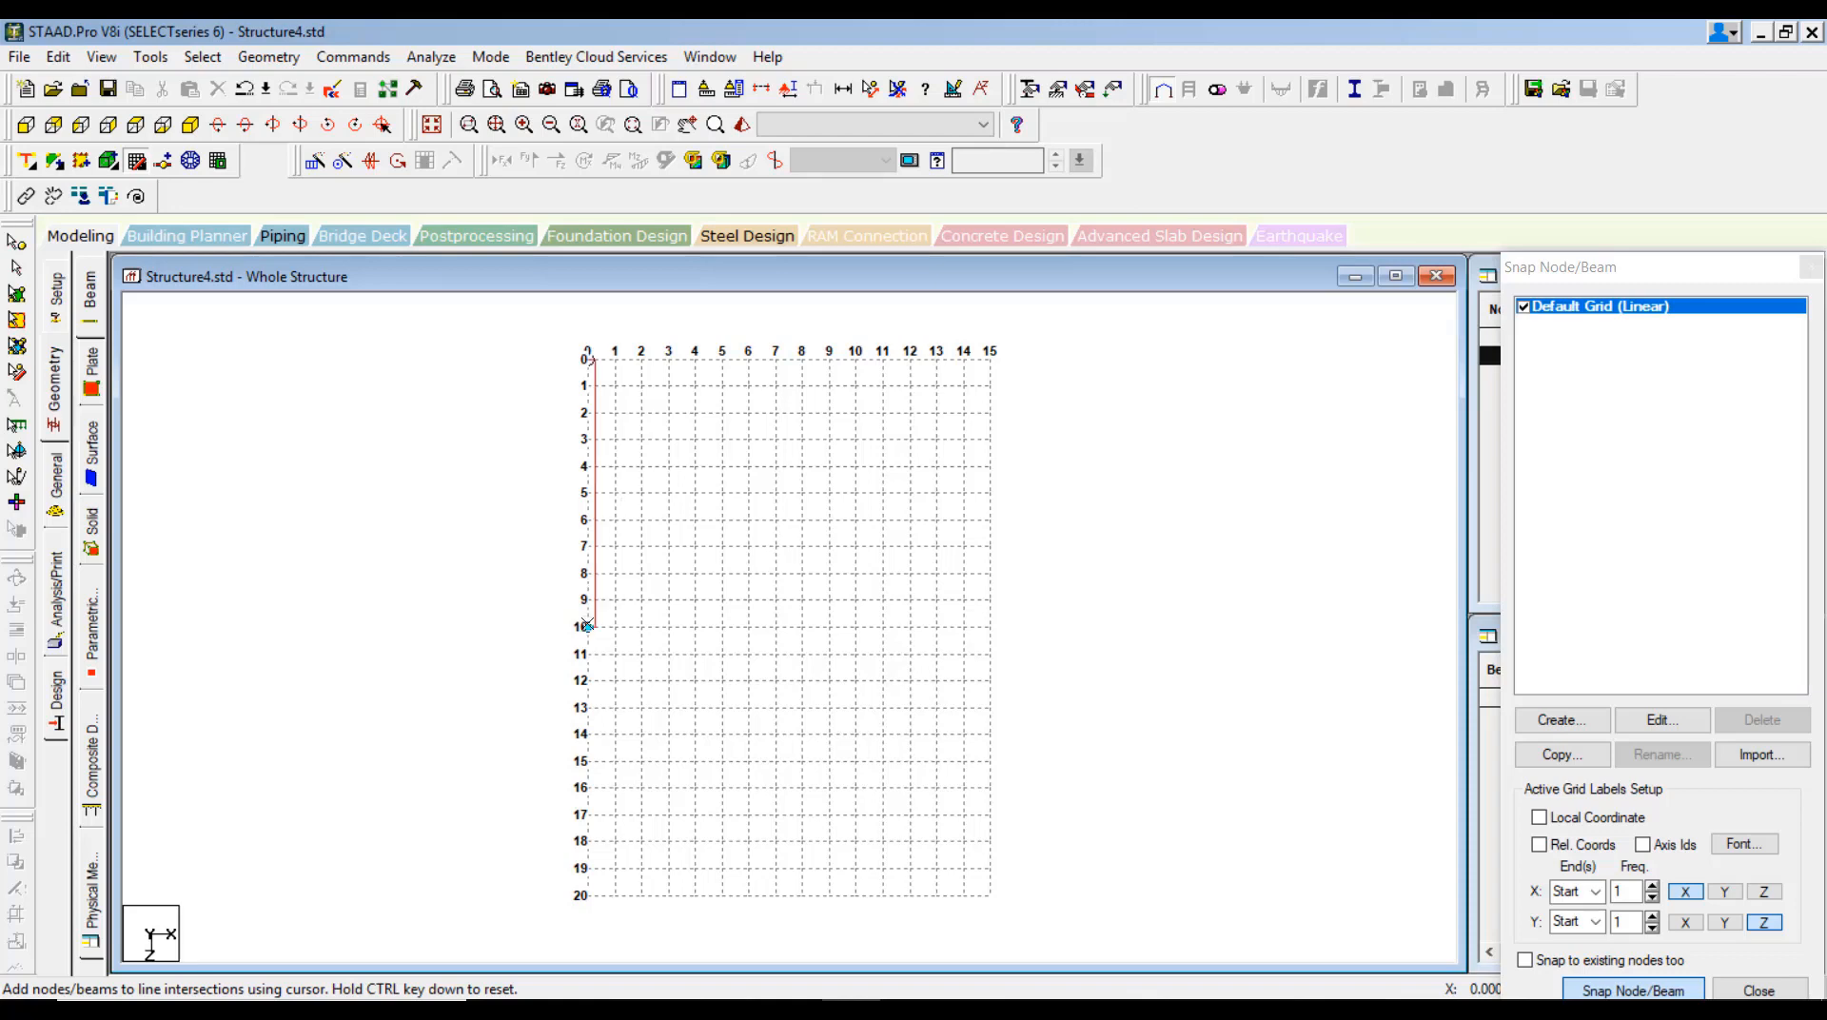
click(588, 493)
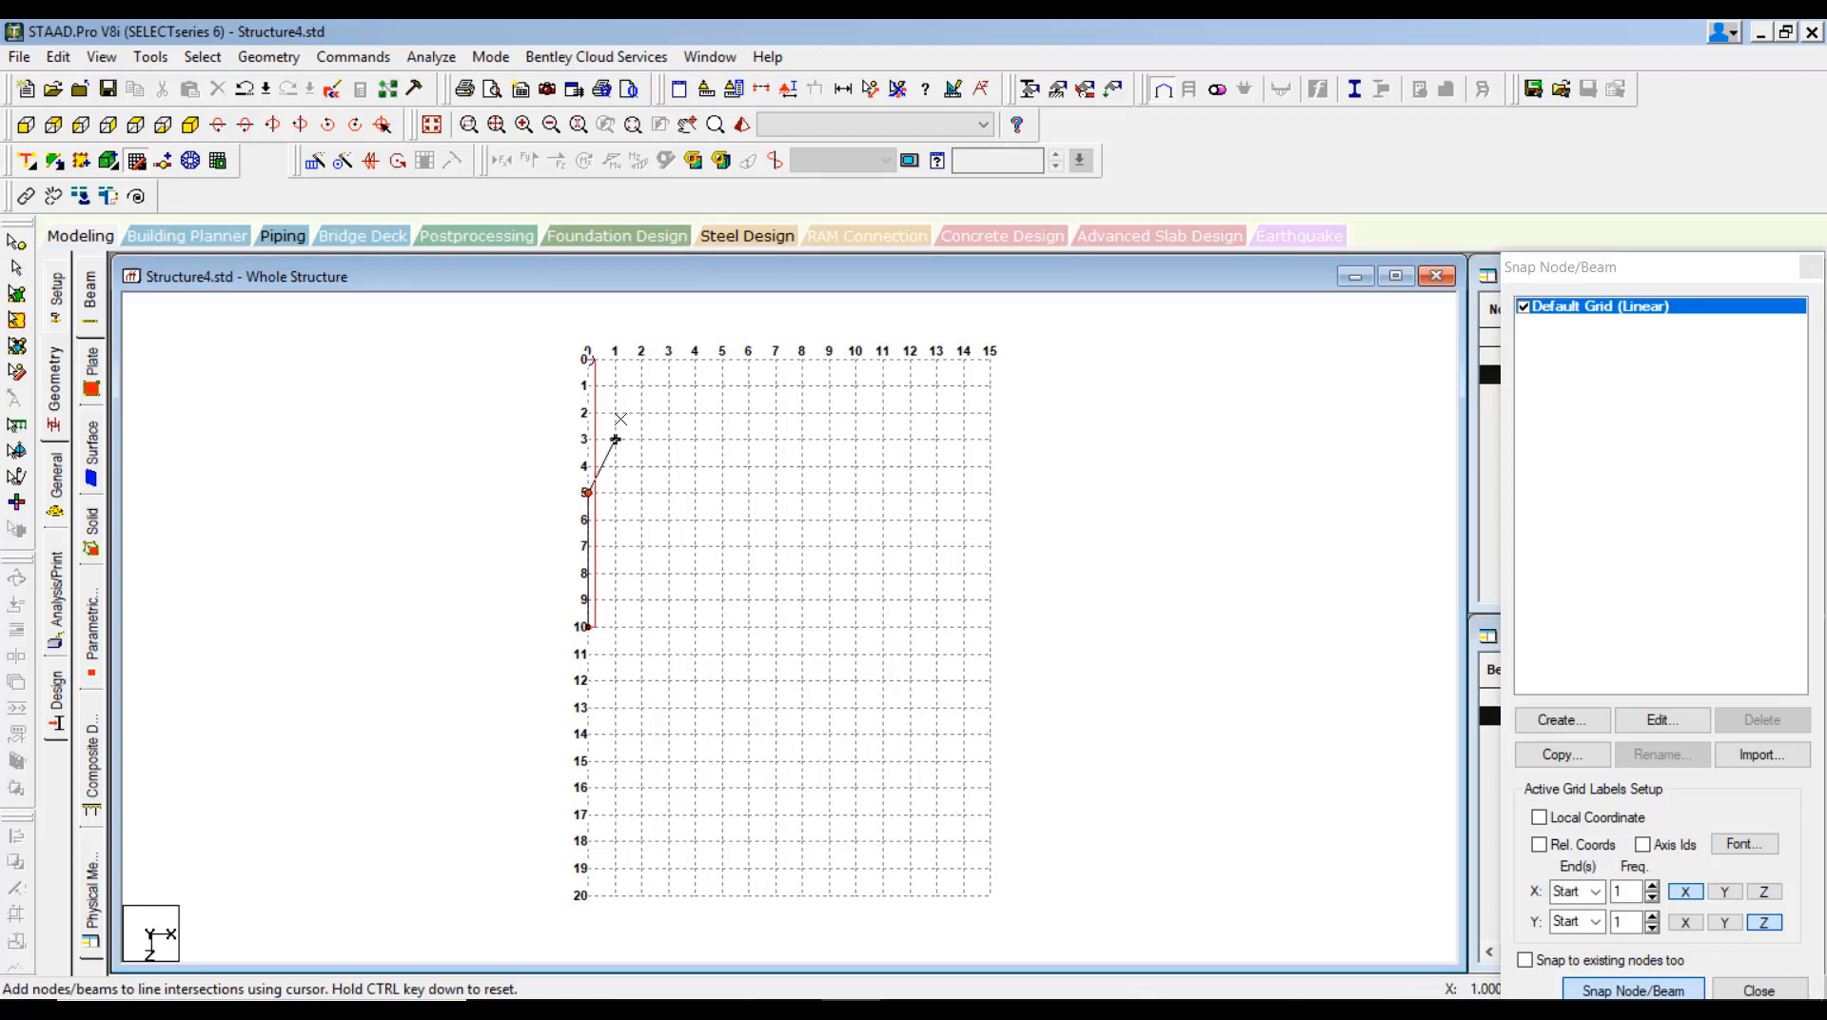
click(587, 359)
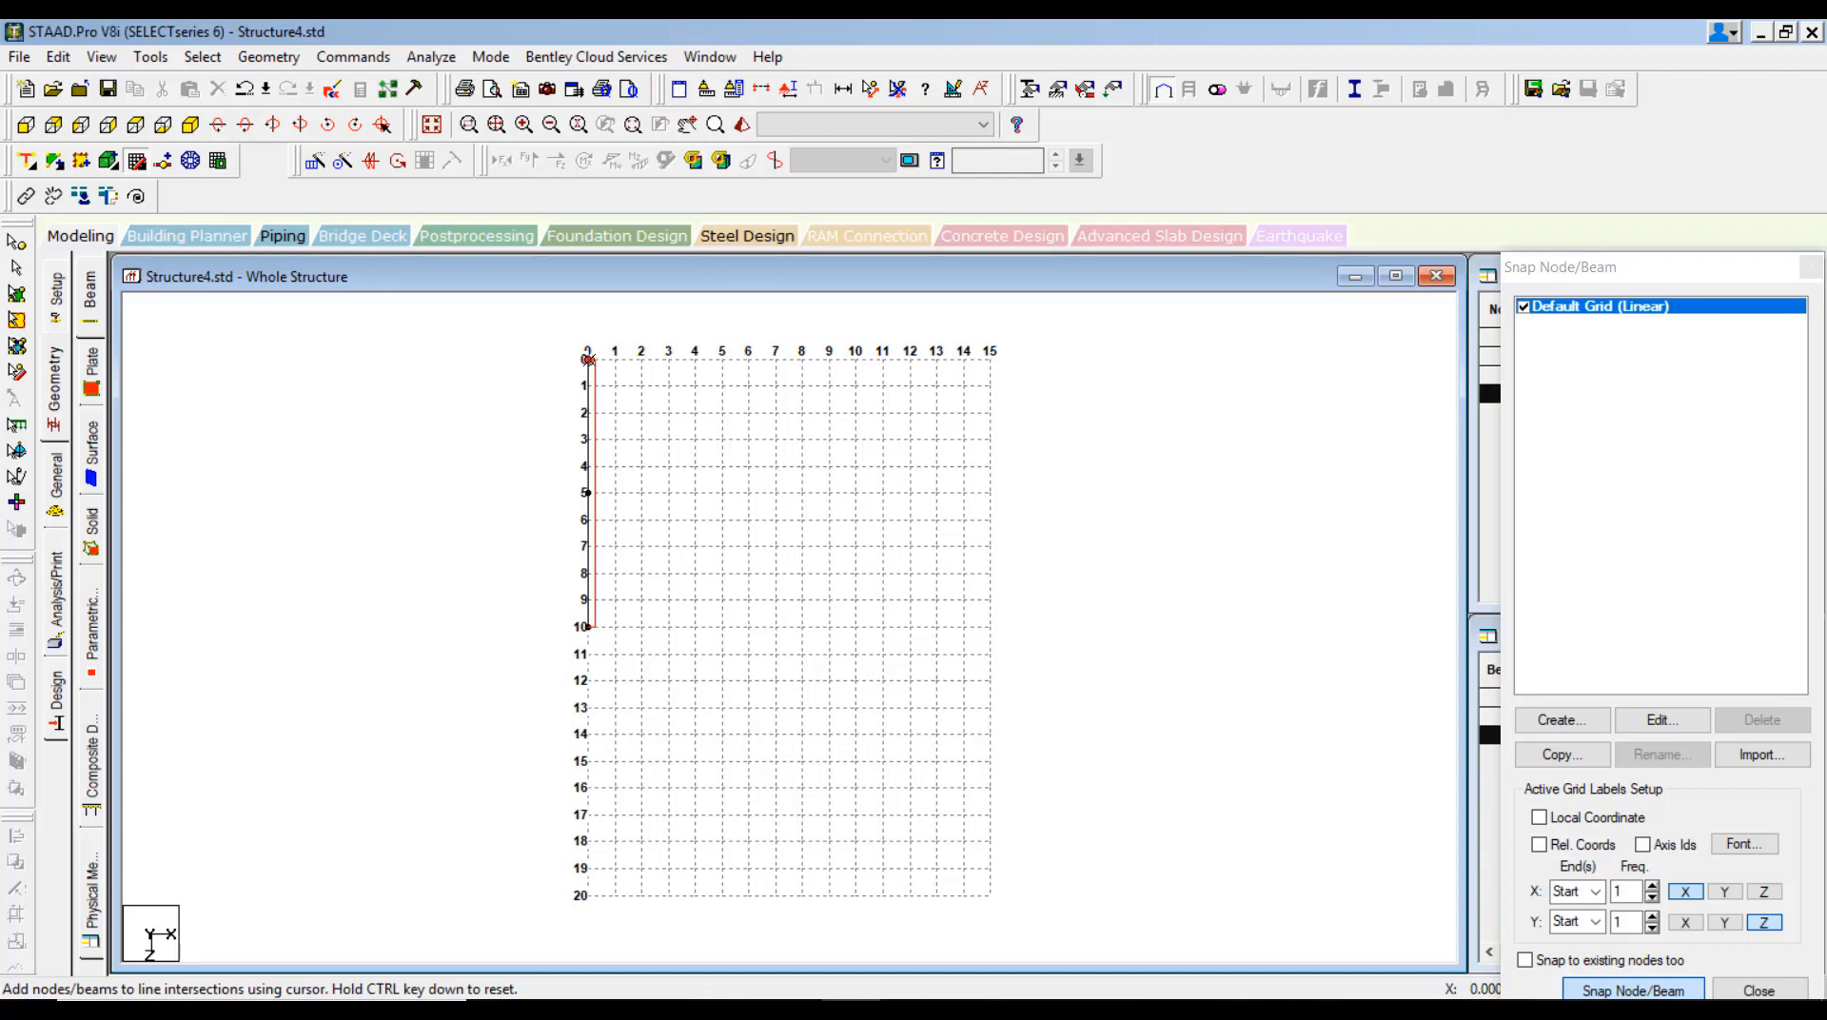
click(686, 360)
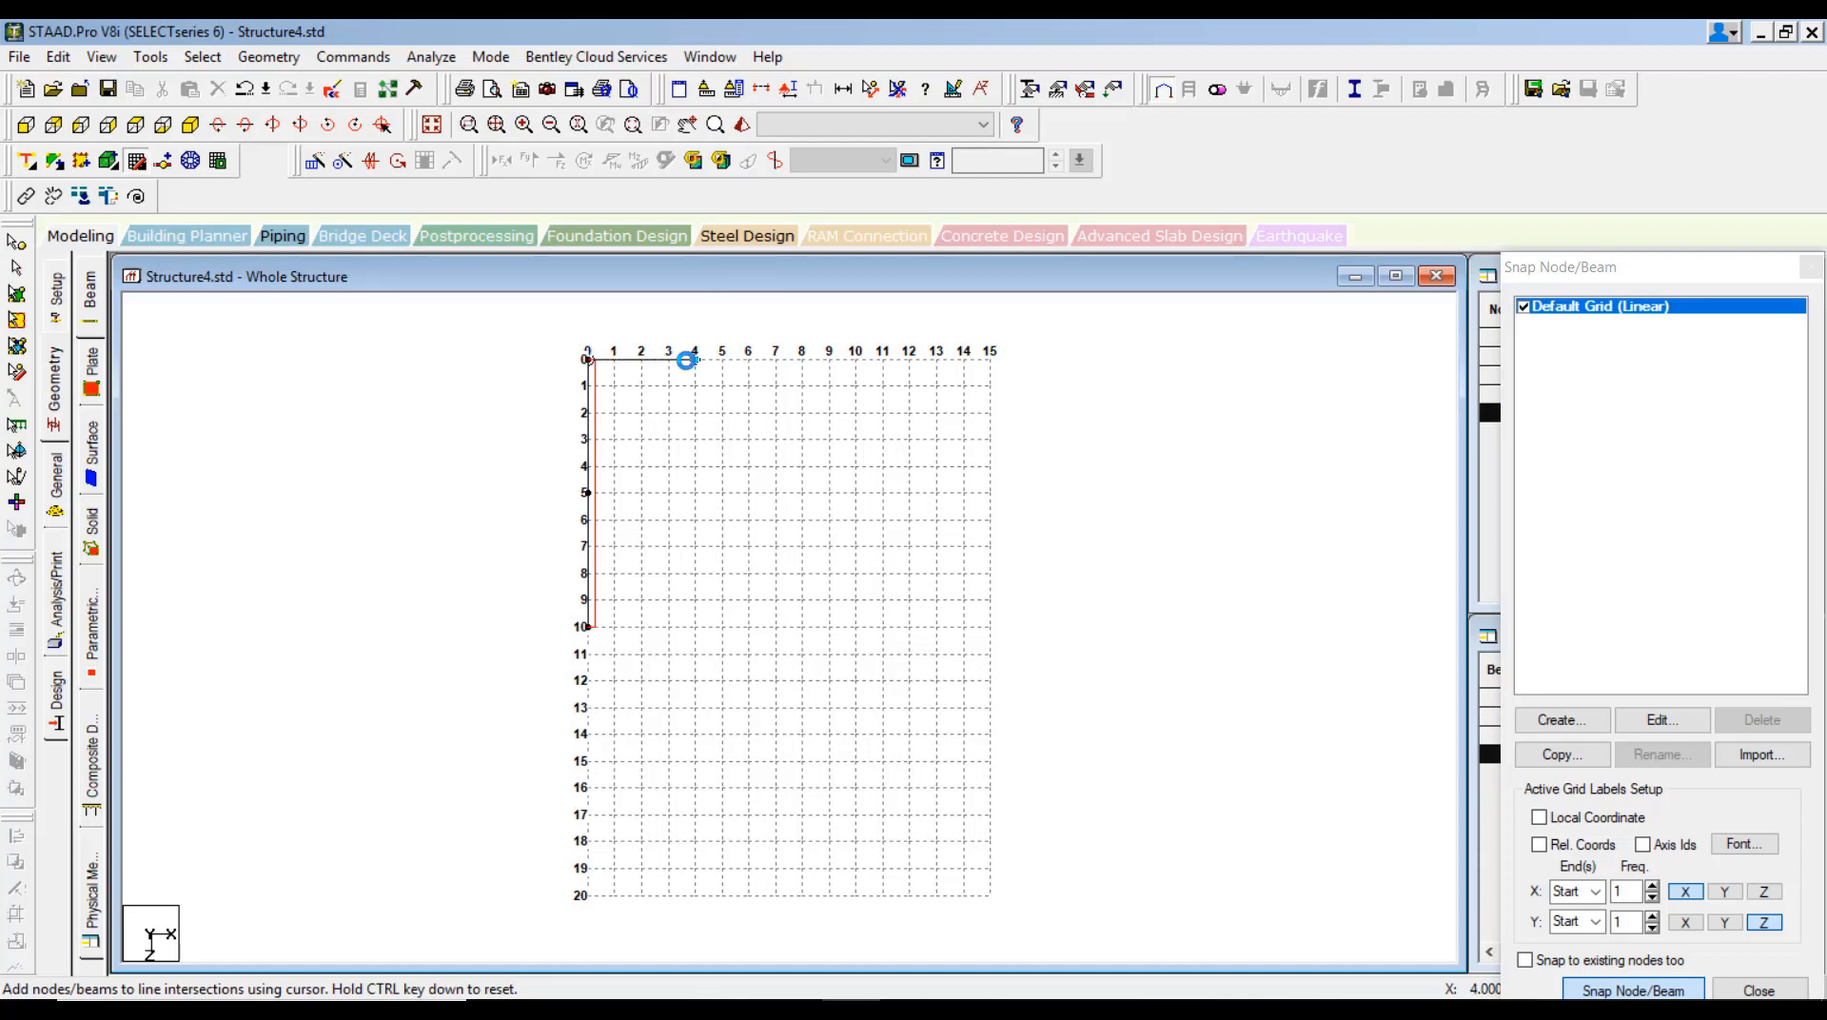
click(775, 360)
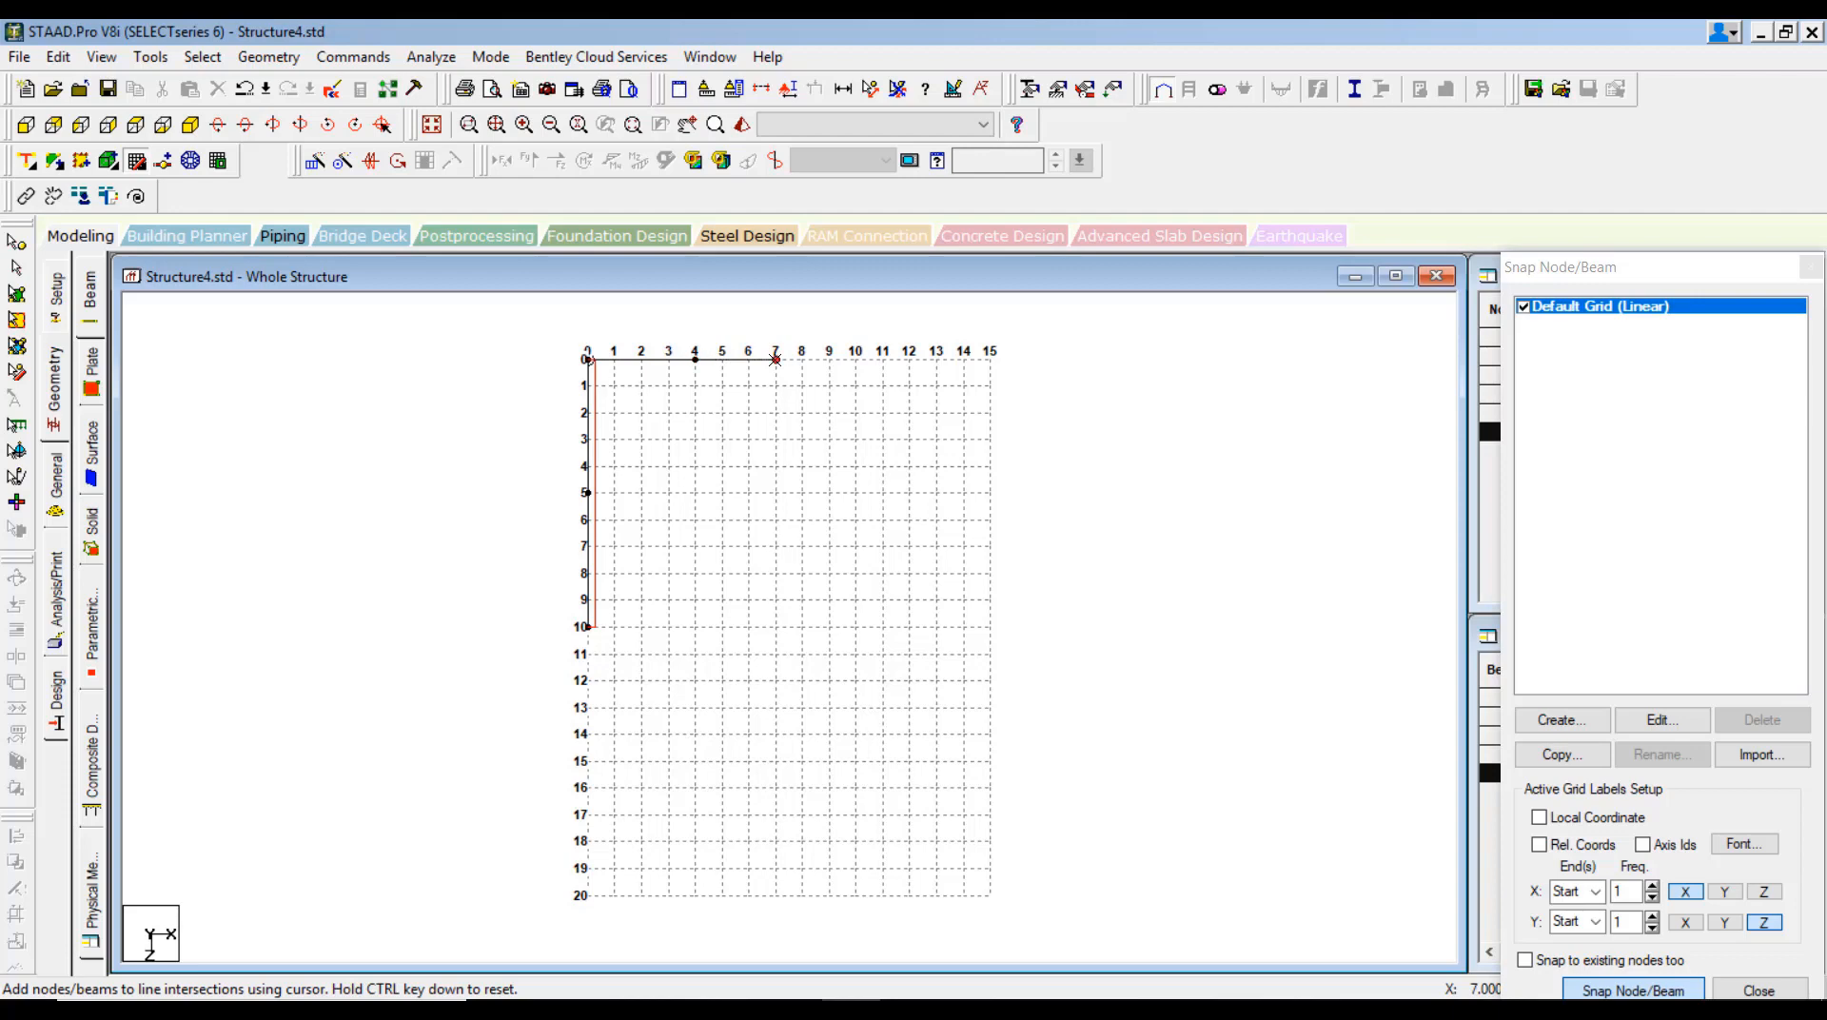
click(855, 360)
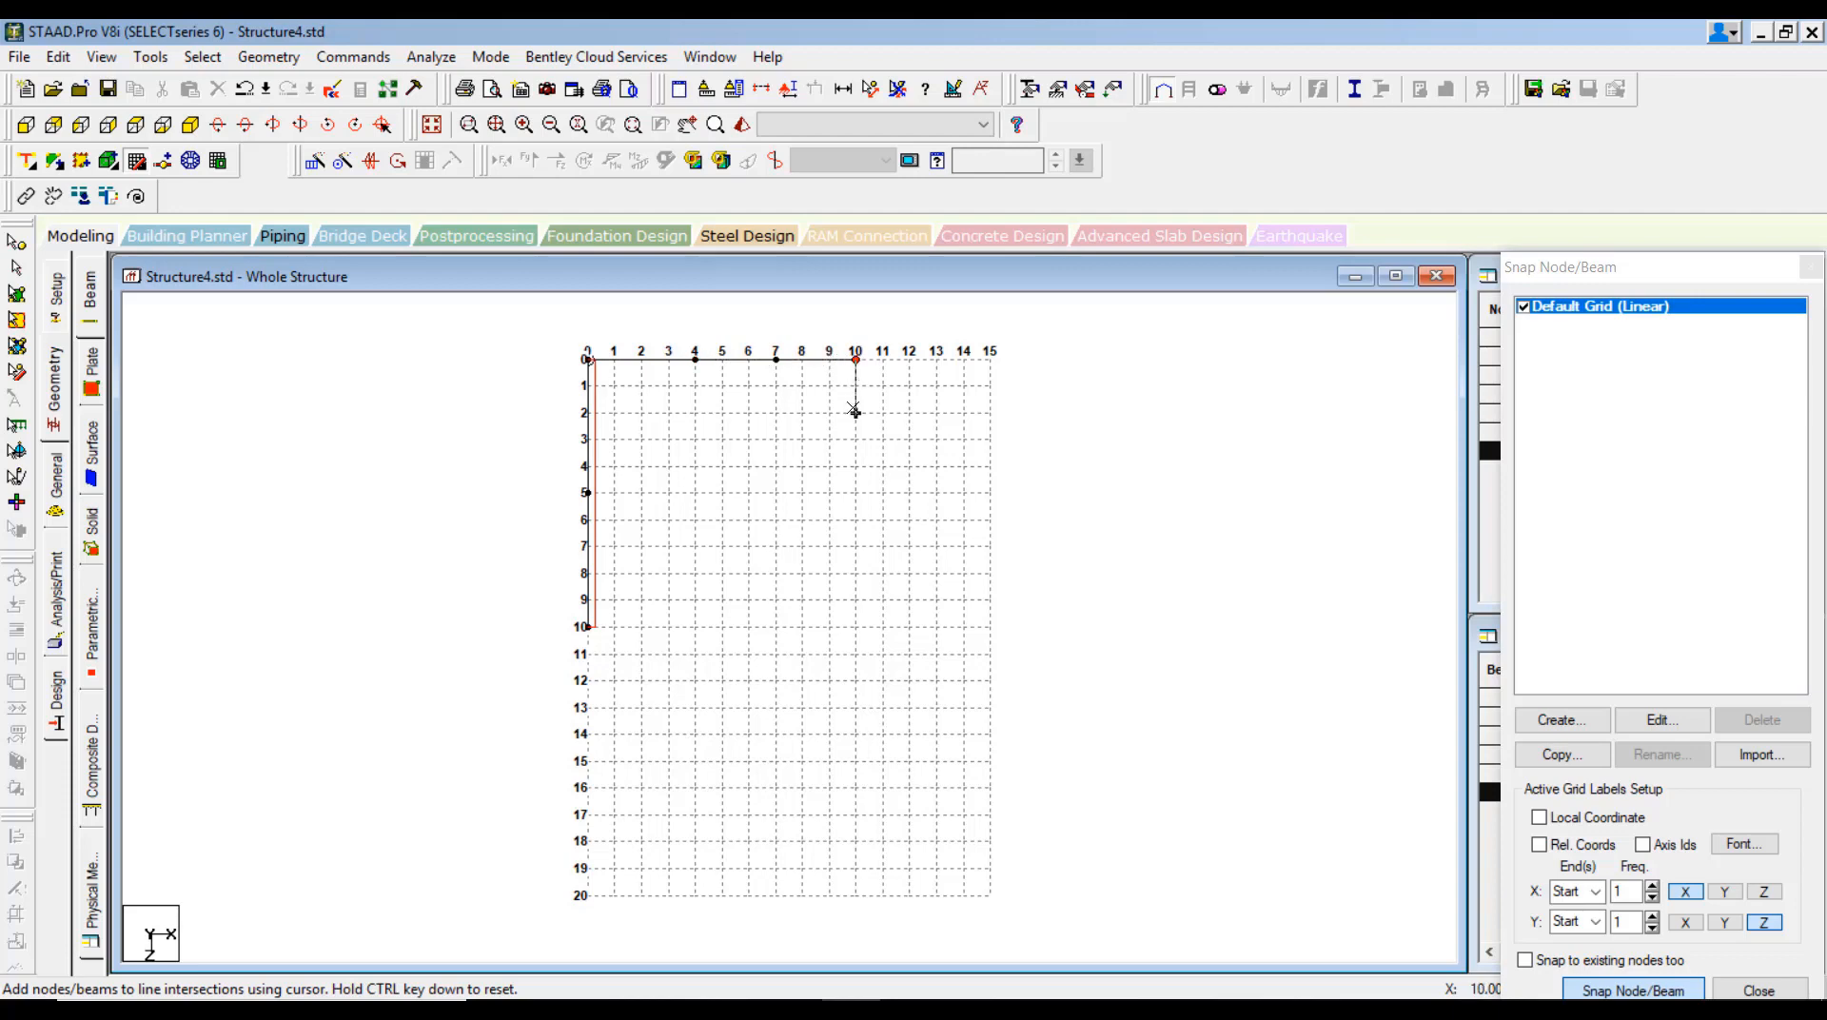
Close the floor outline with beams from X 10, Z 0 through (10, 5), (7, 5) and (7, 10) to (0, 10)
click(856, 492)
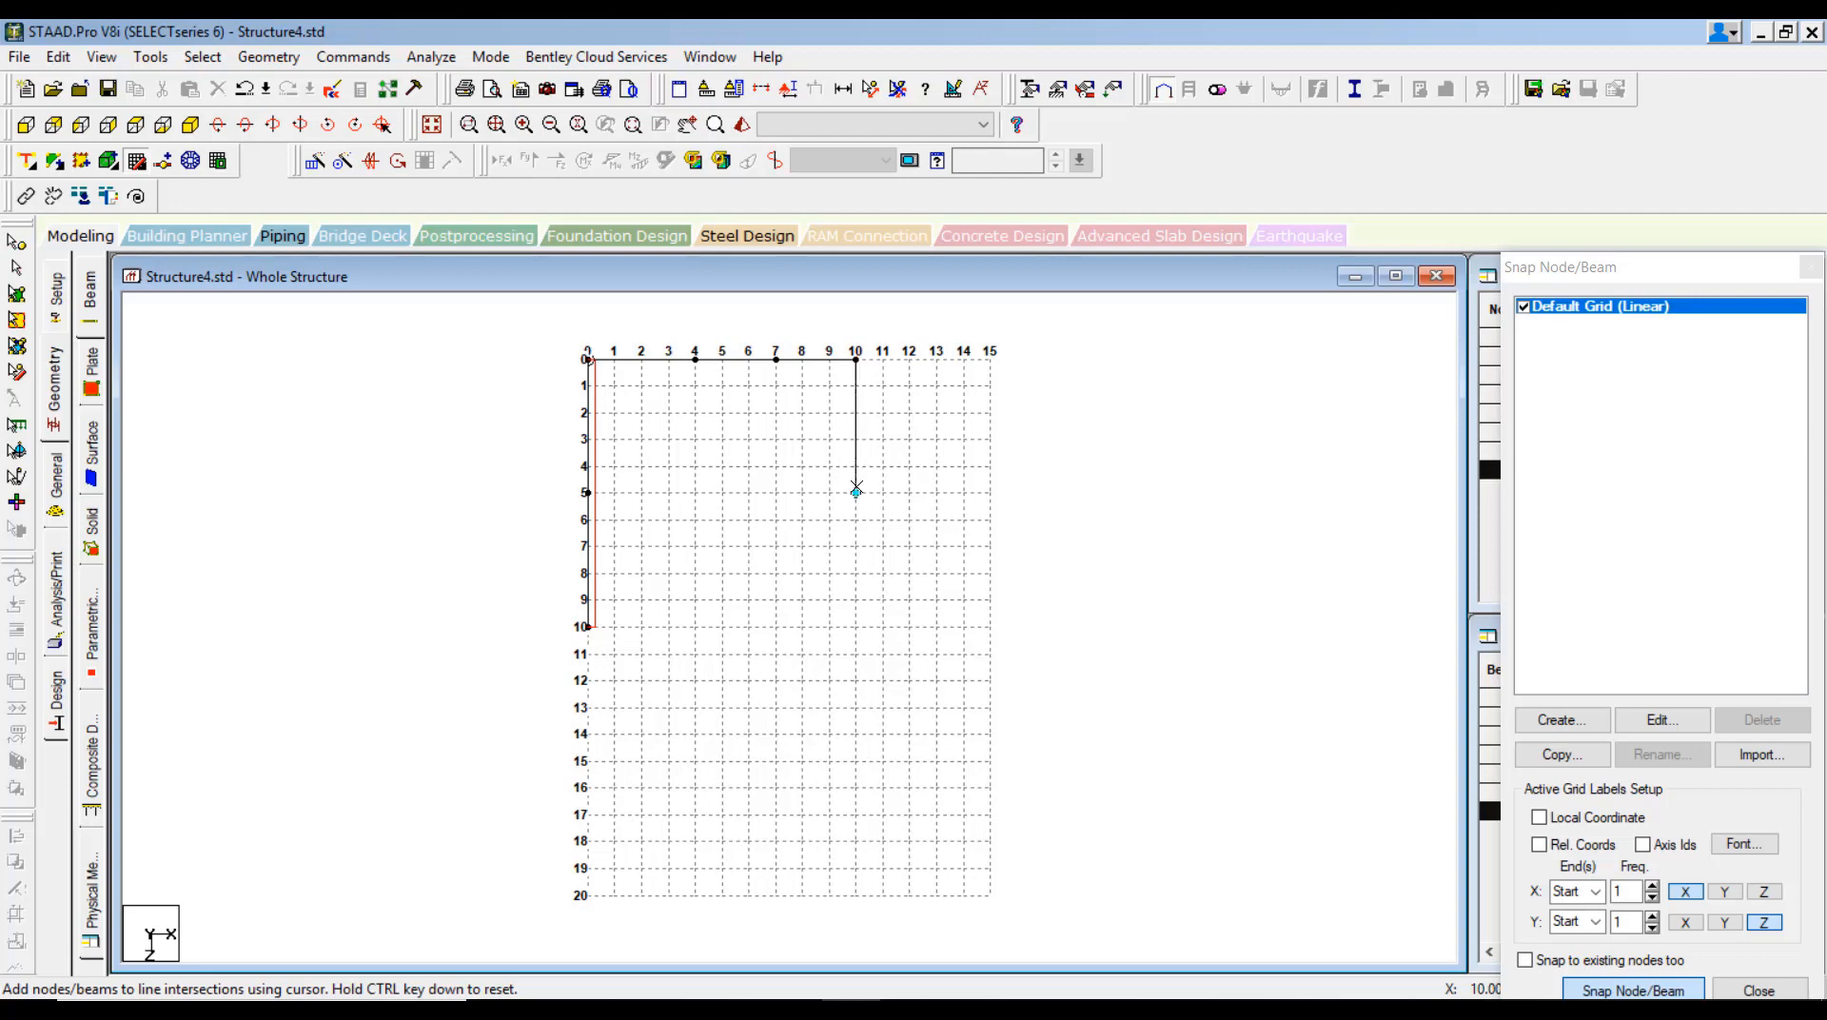
click(776, 492)
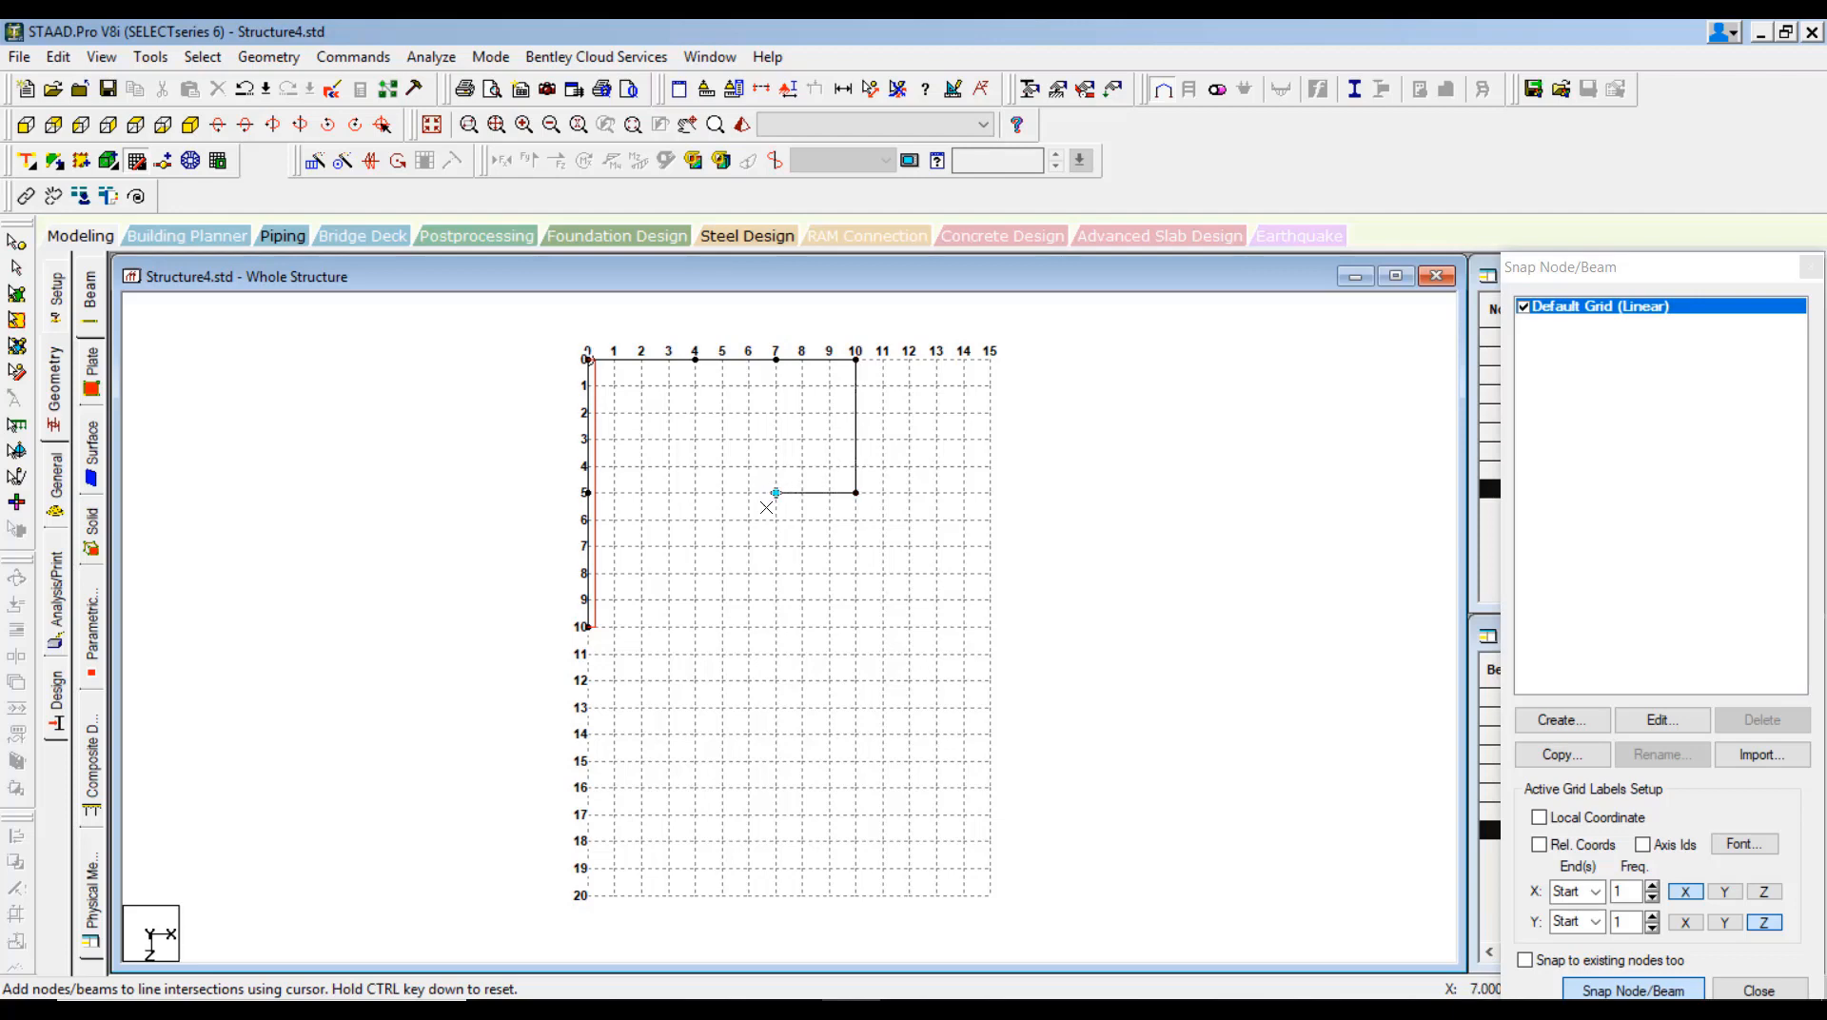
click(776, 625)
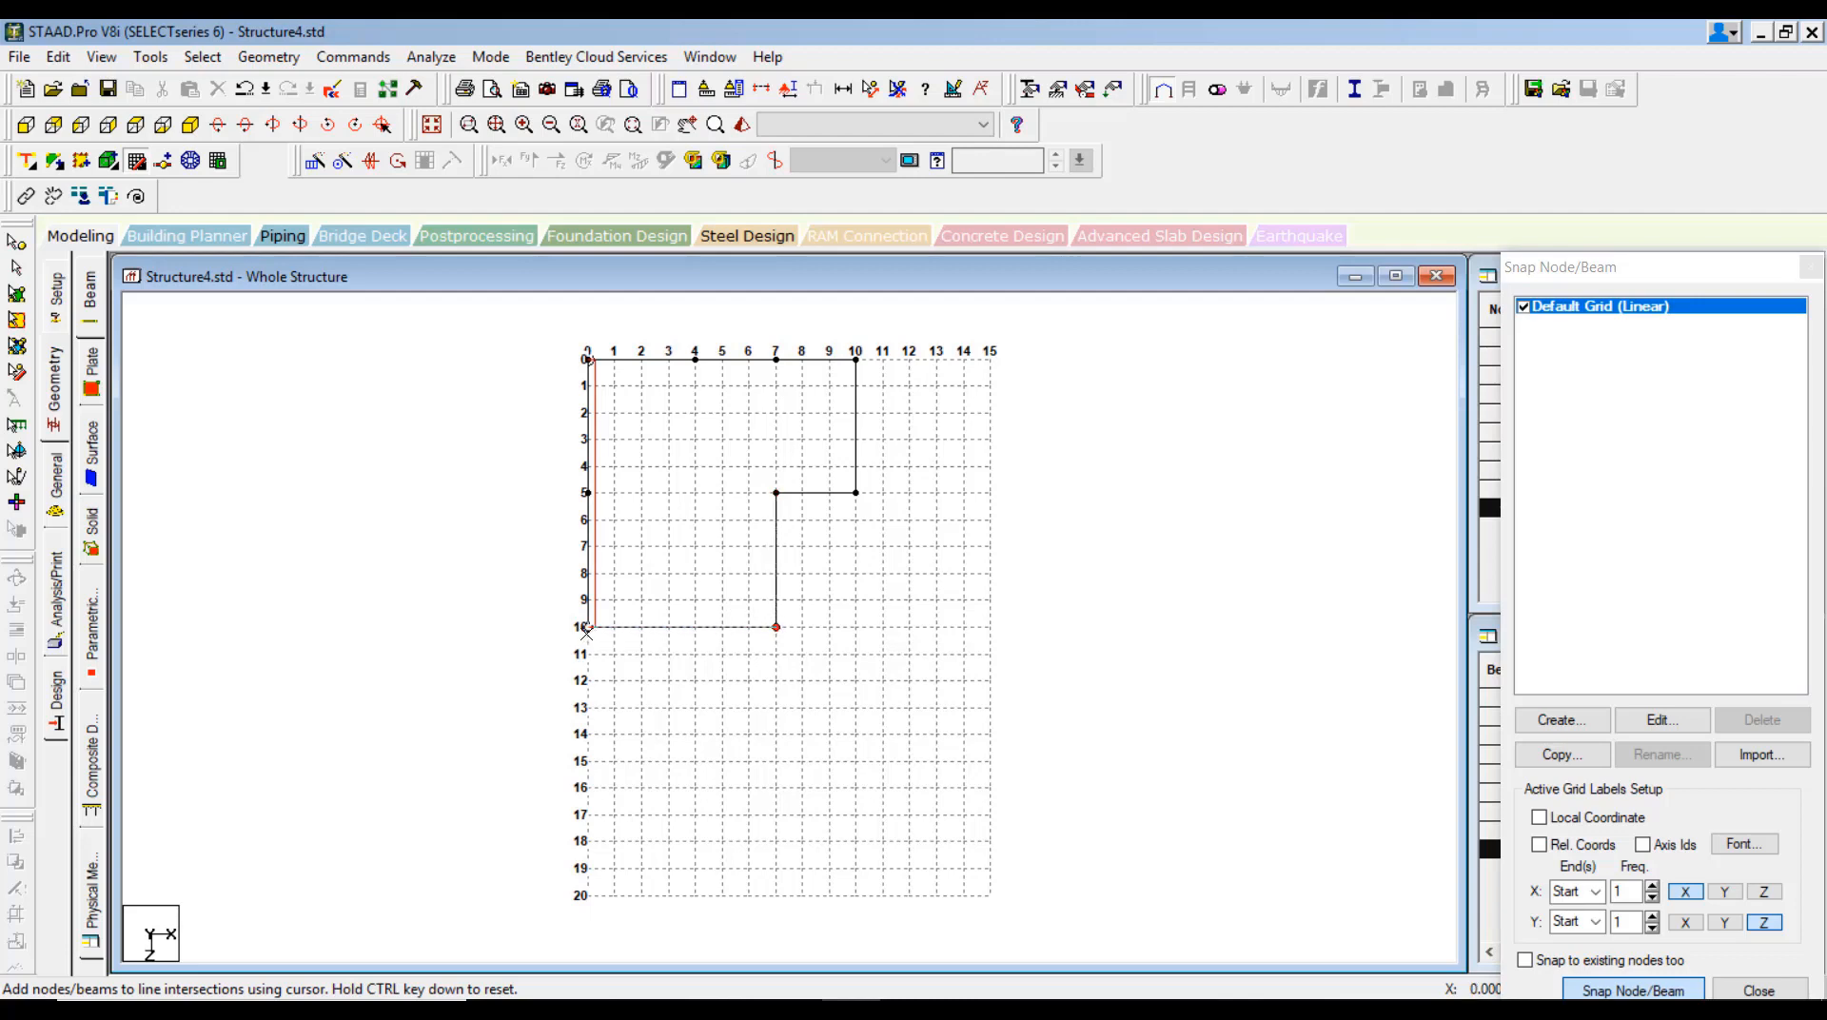
click(588, 626)
Add interior beams along X 4 from Z 0 to 10, along Z 5 from X 4 to 7, and along X 7 from Z 5 to 0
ctrl+click(697, 361)
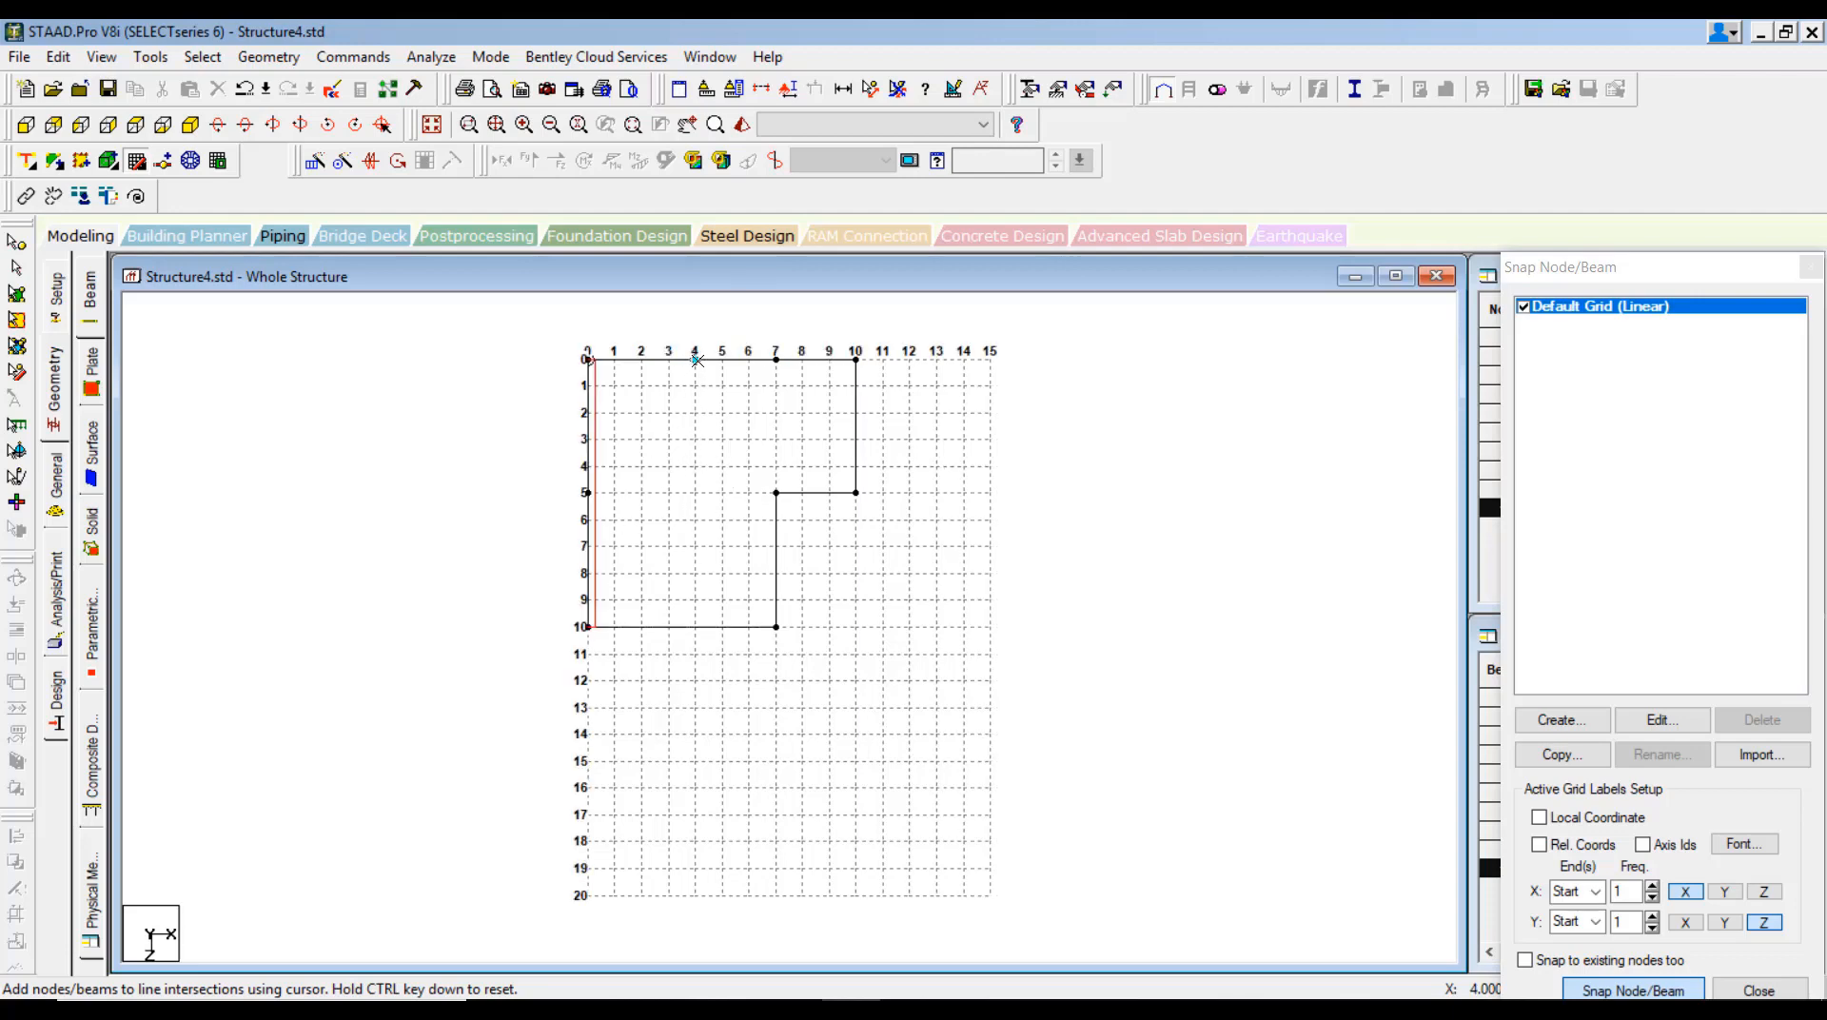
click(689, 490)
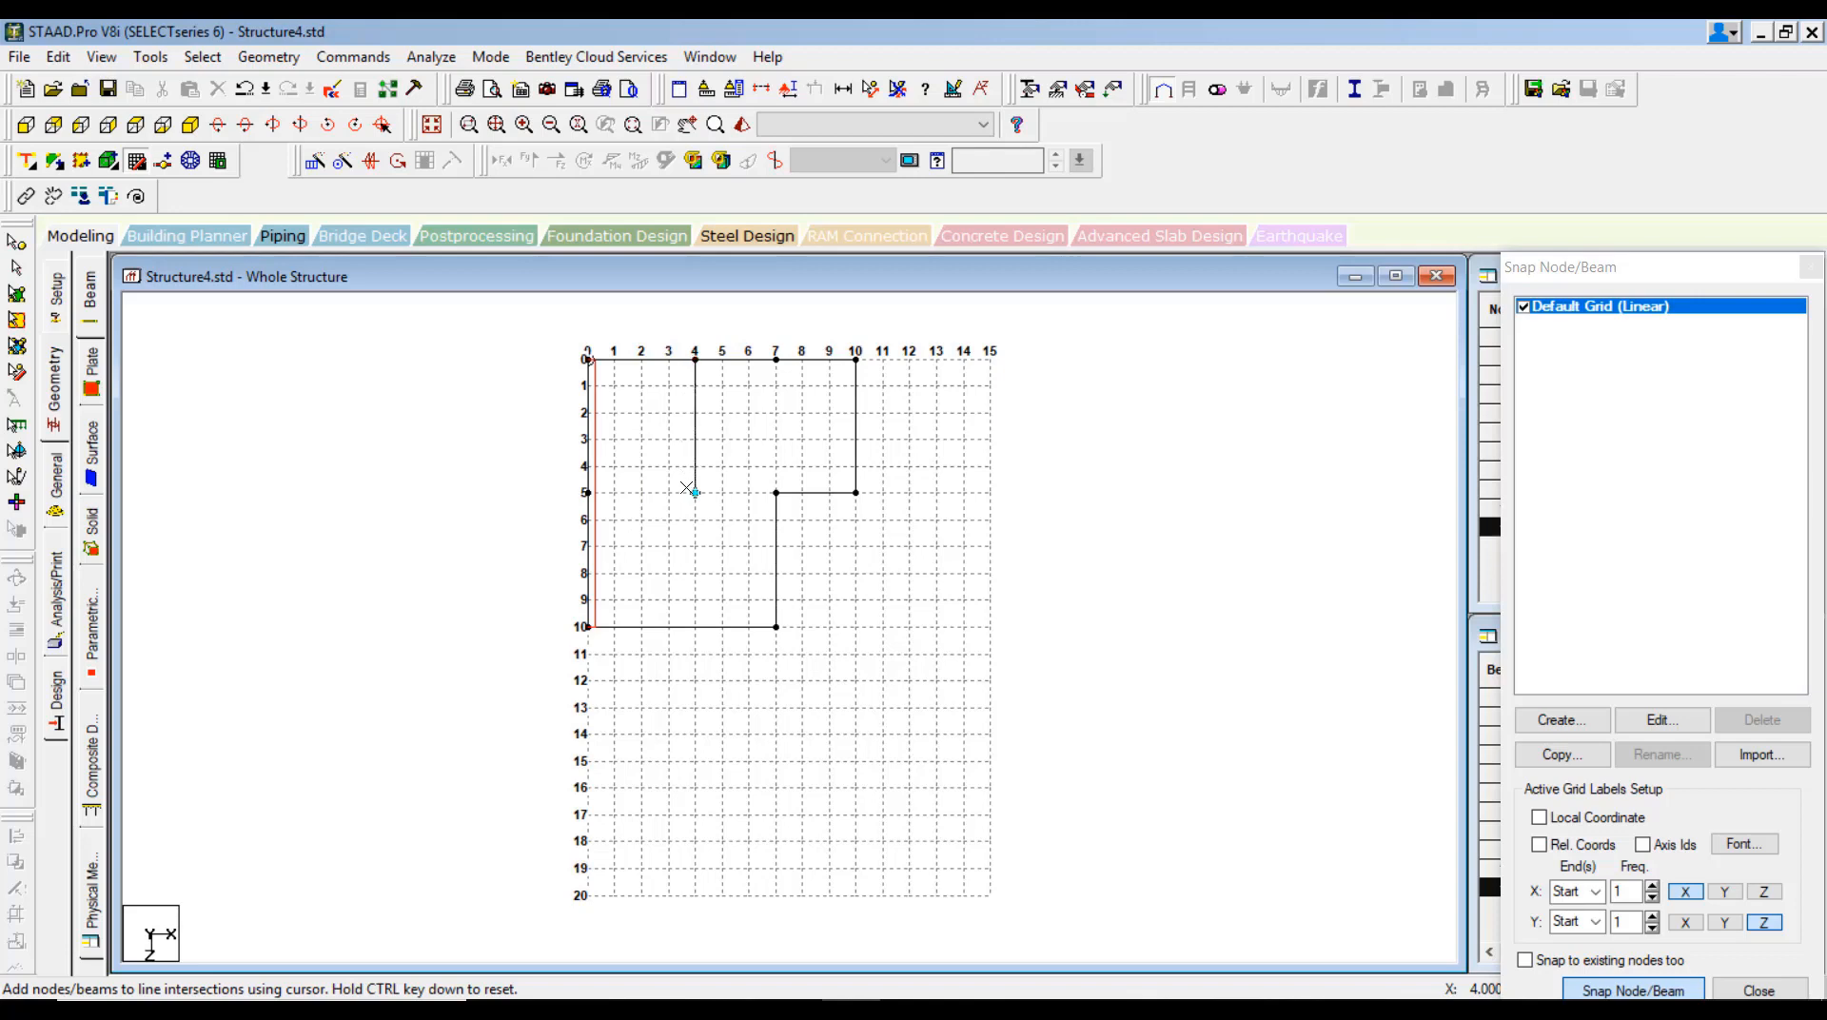
click(772, 493)
click(694, 626)
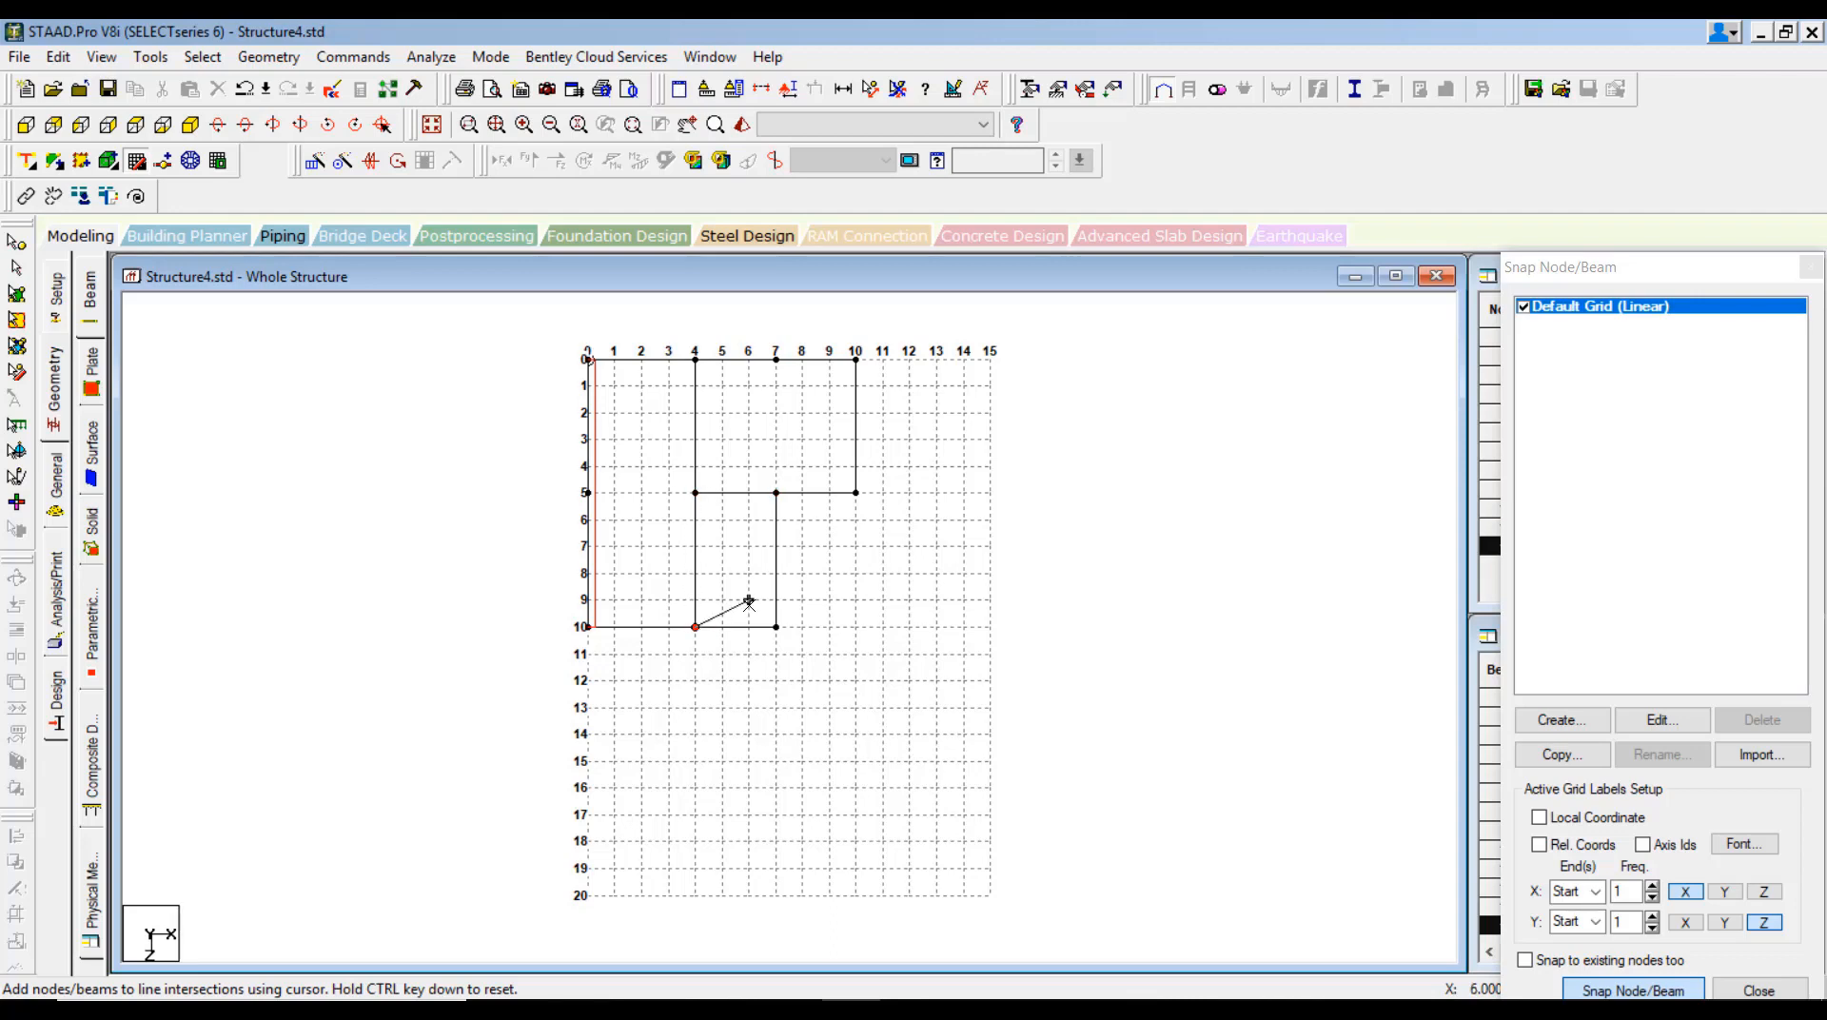
click(775, 492)
click(775, 359)
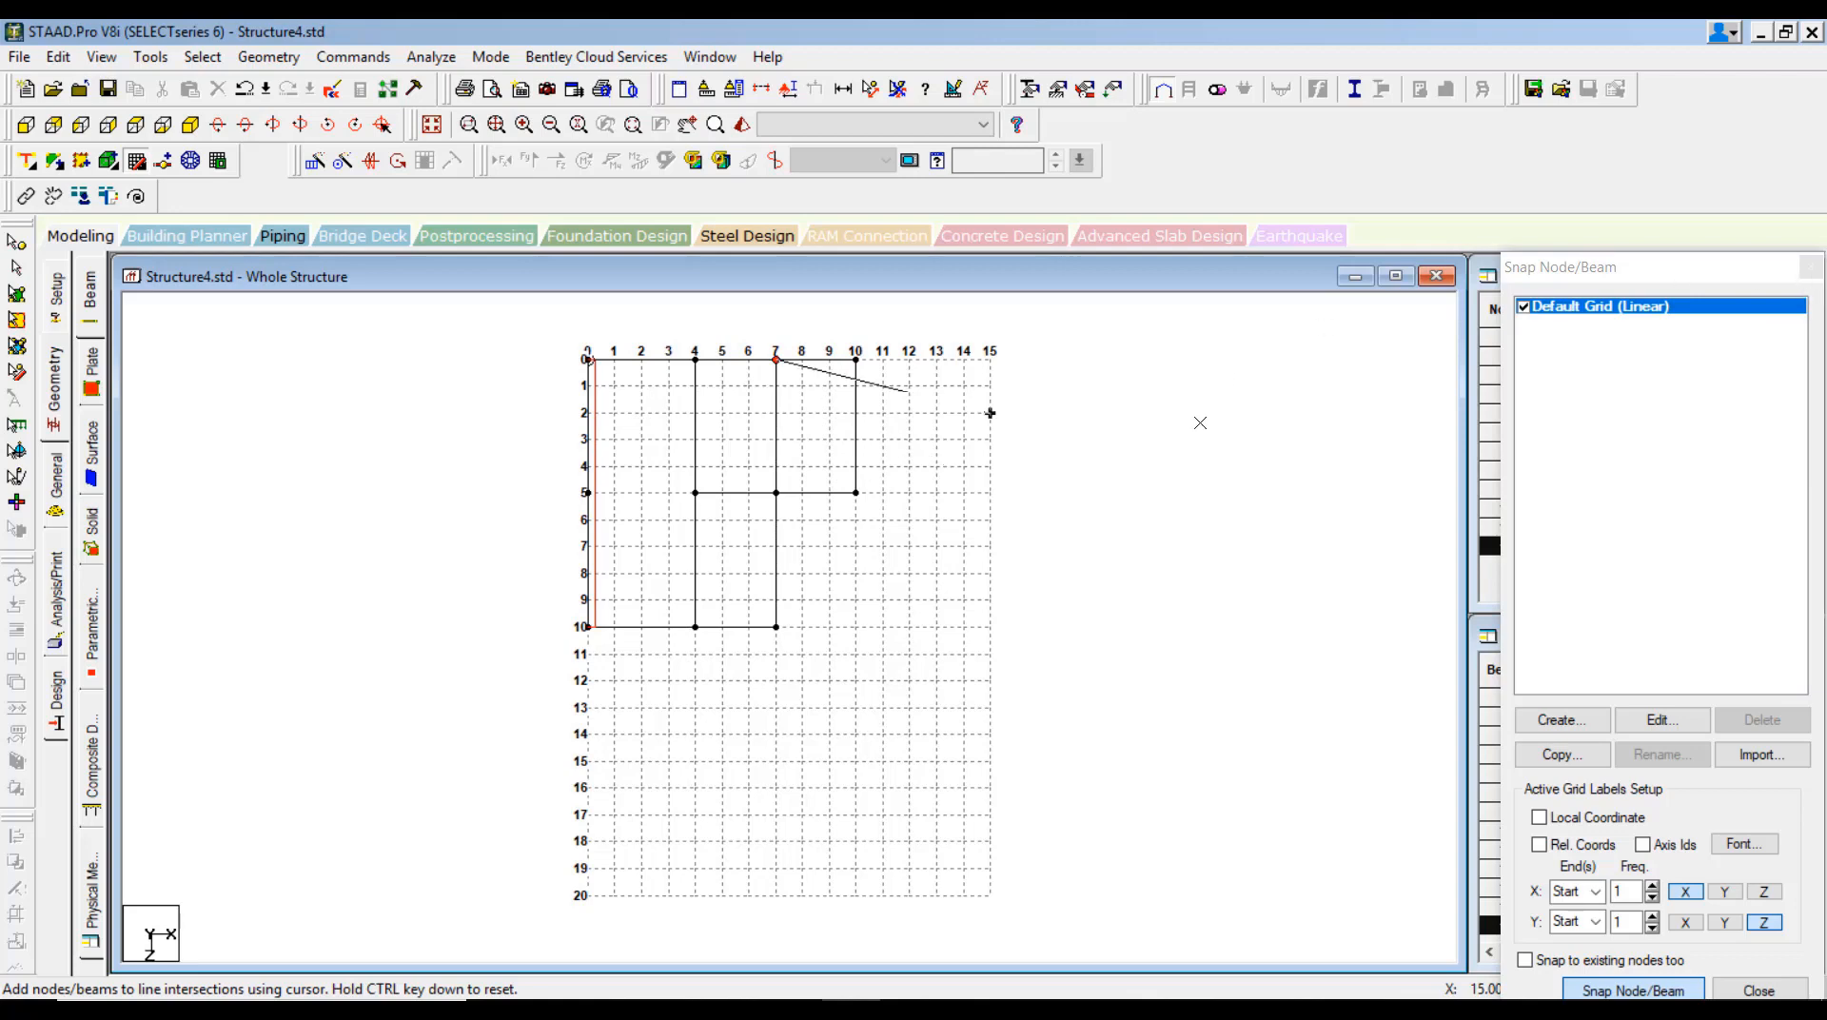
key(Escape)
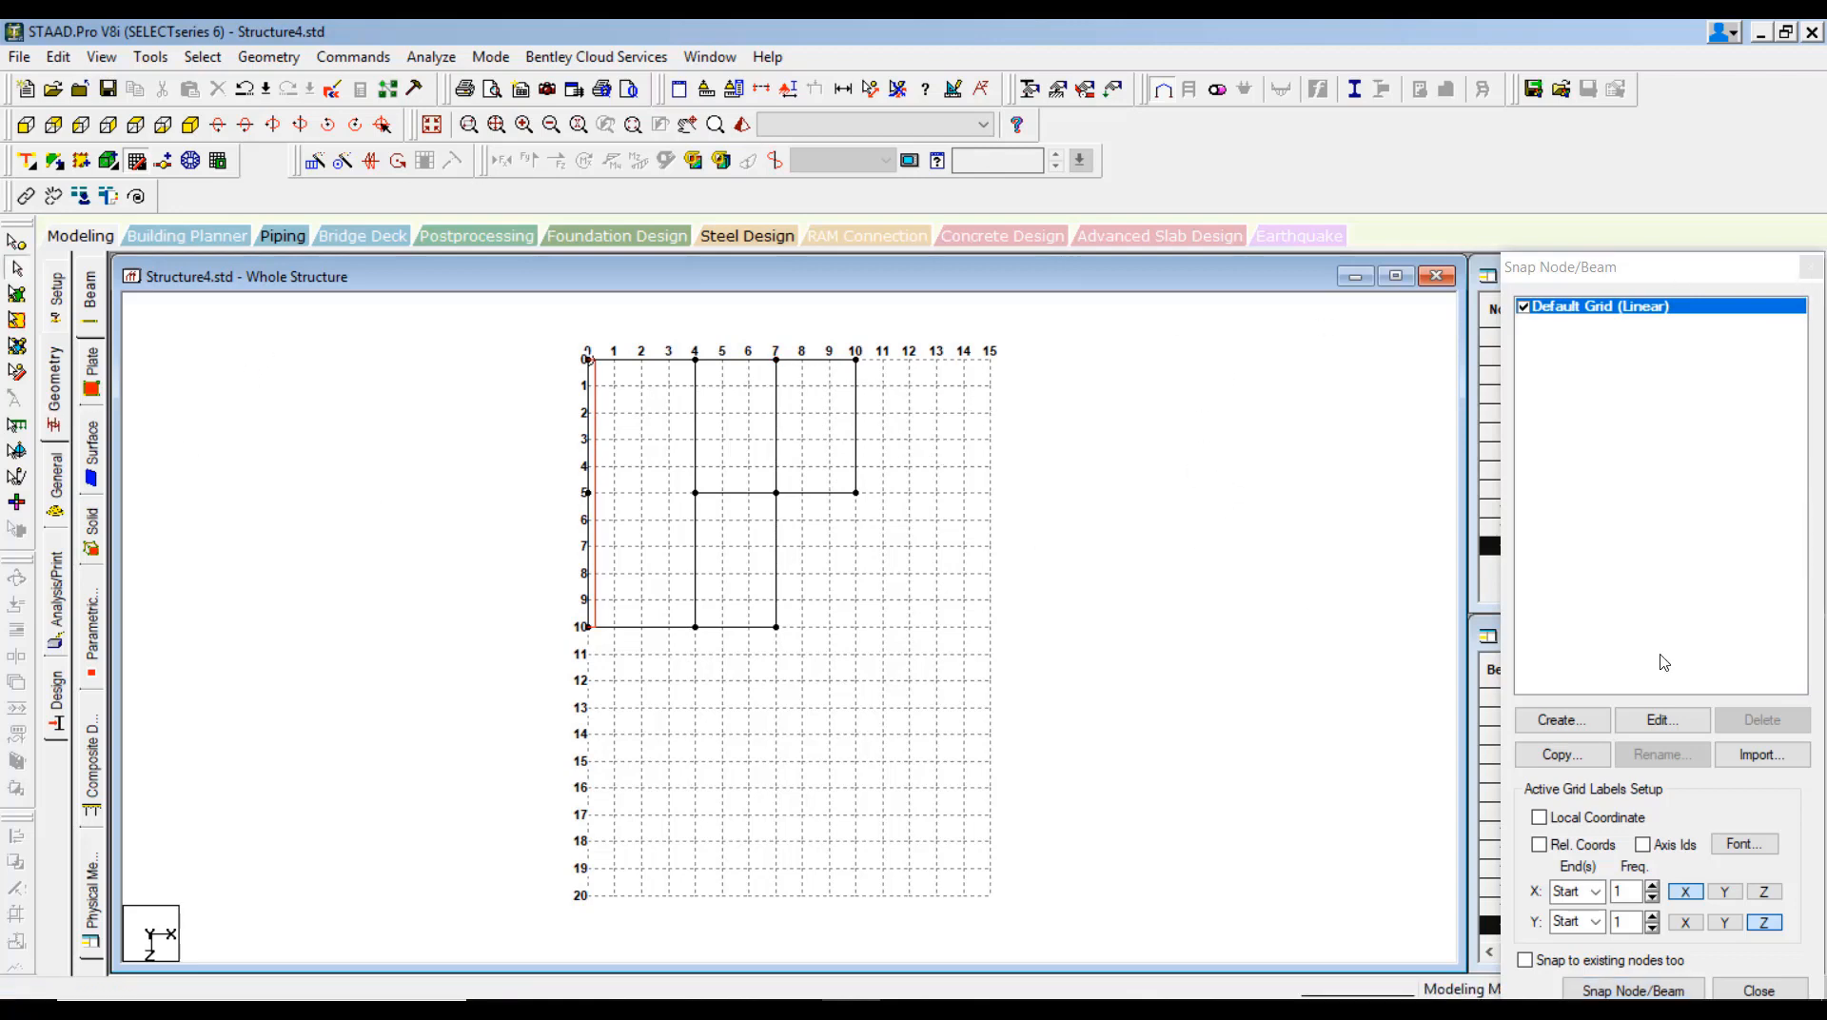
click(1767, 987)
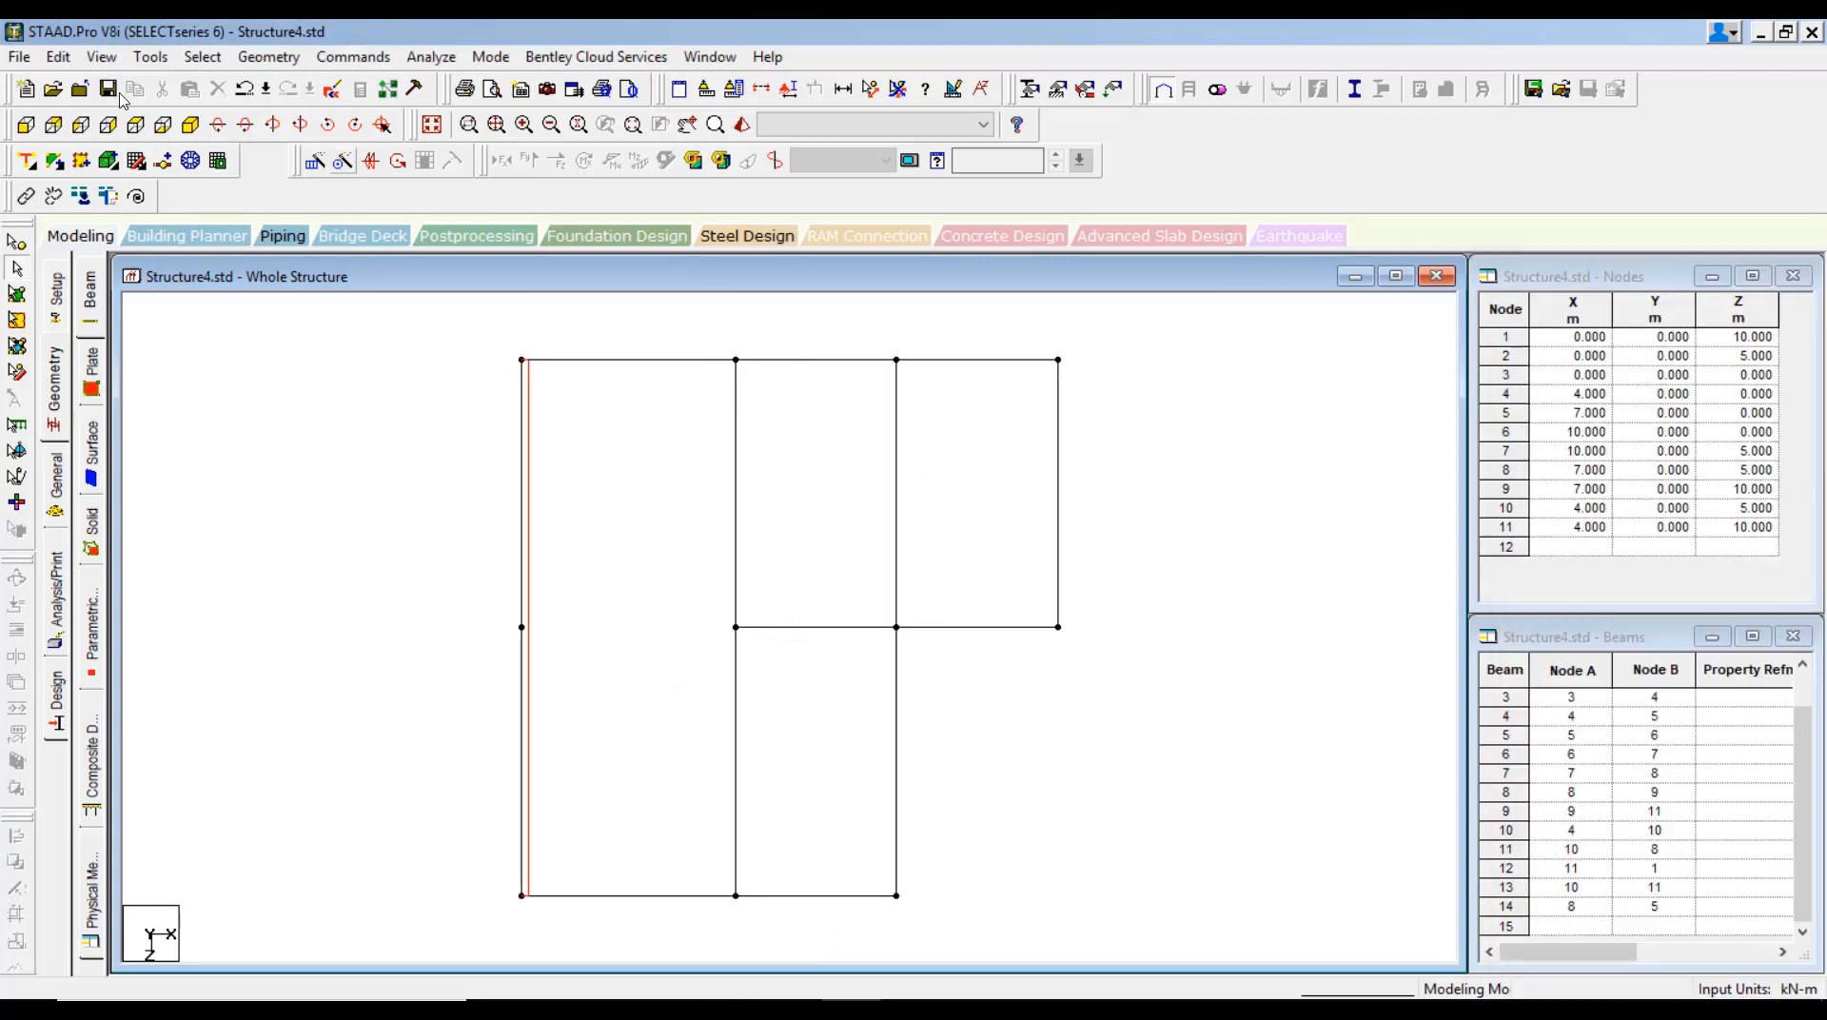
Add a beam between the existing nodes at X 4, Z 5 and X 0, Z 5
click(35, 173)
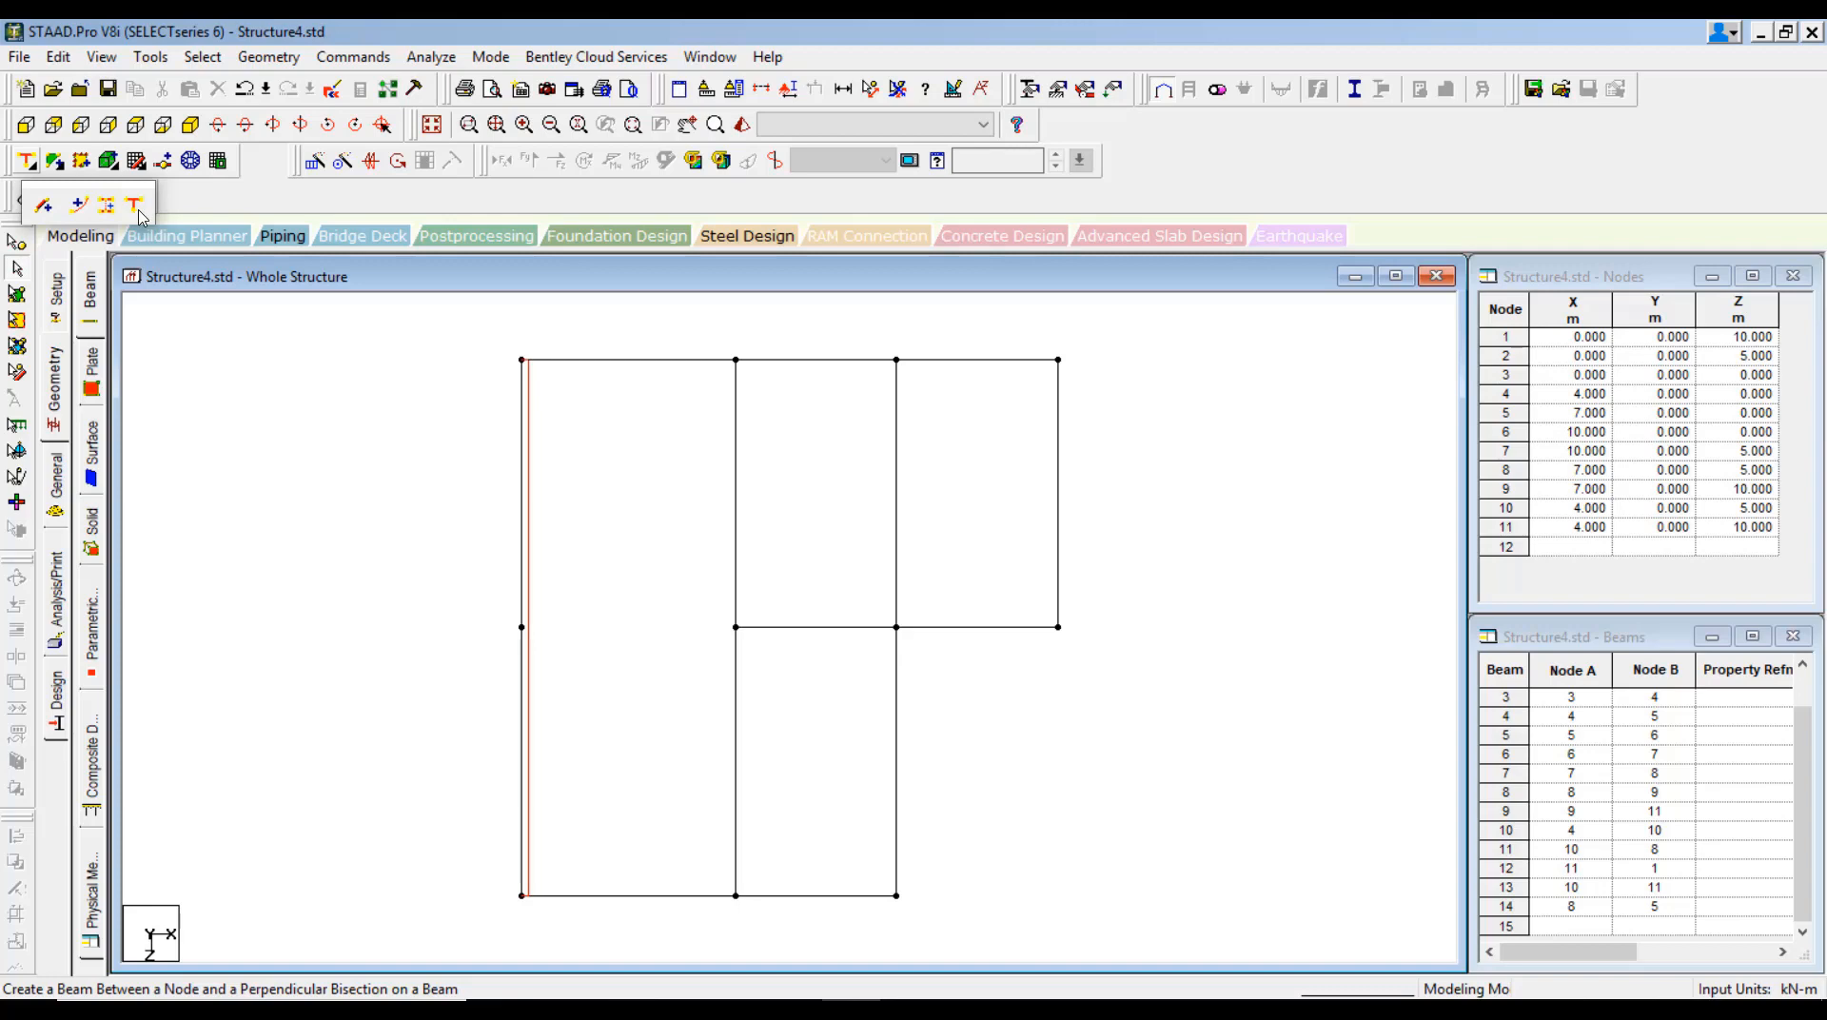
click(43, 205)
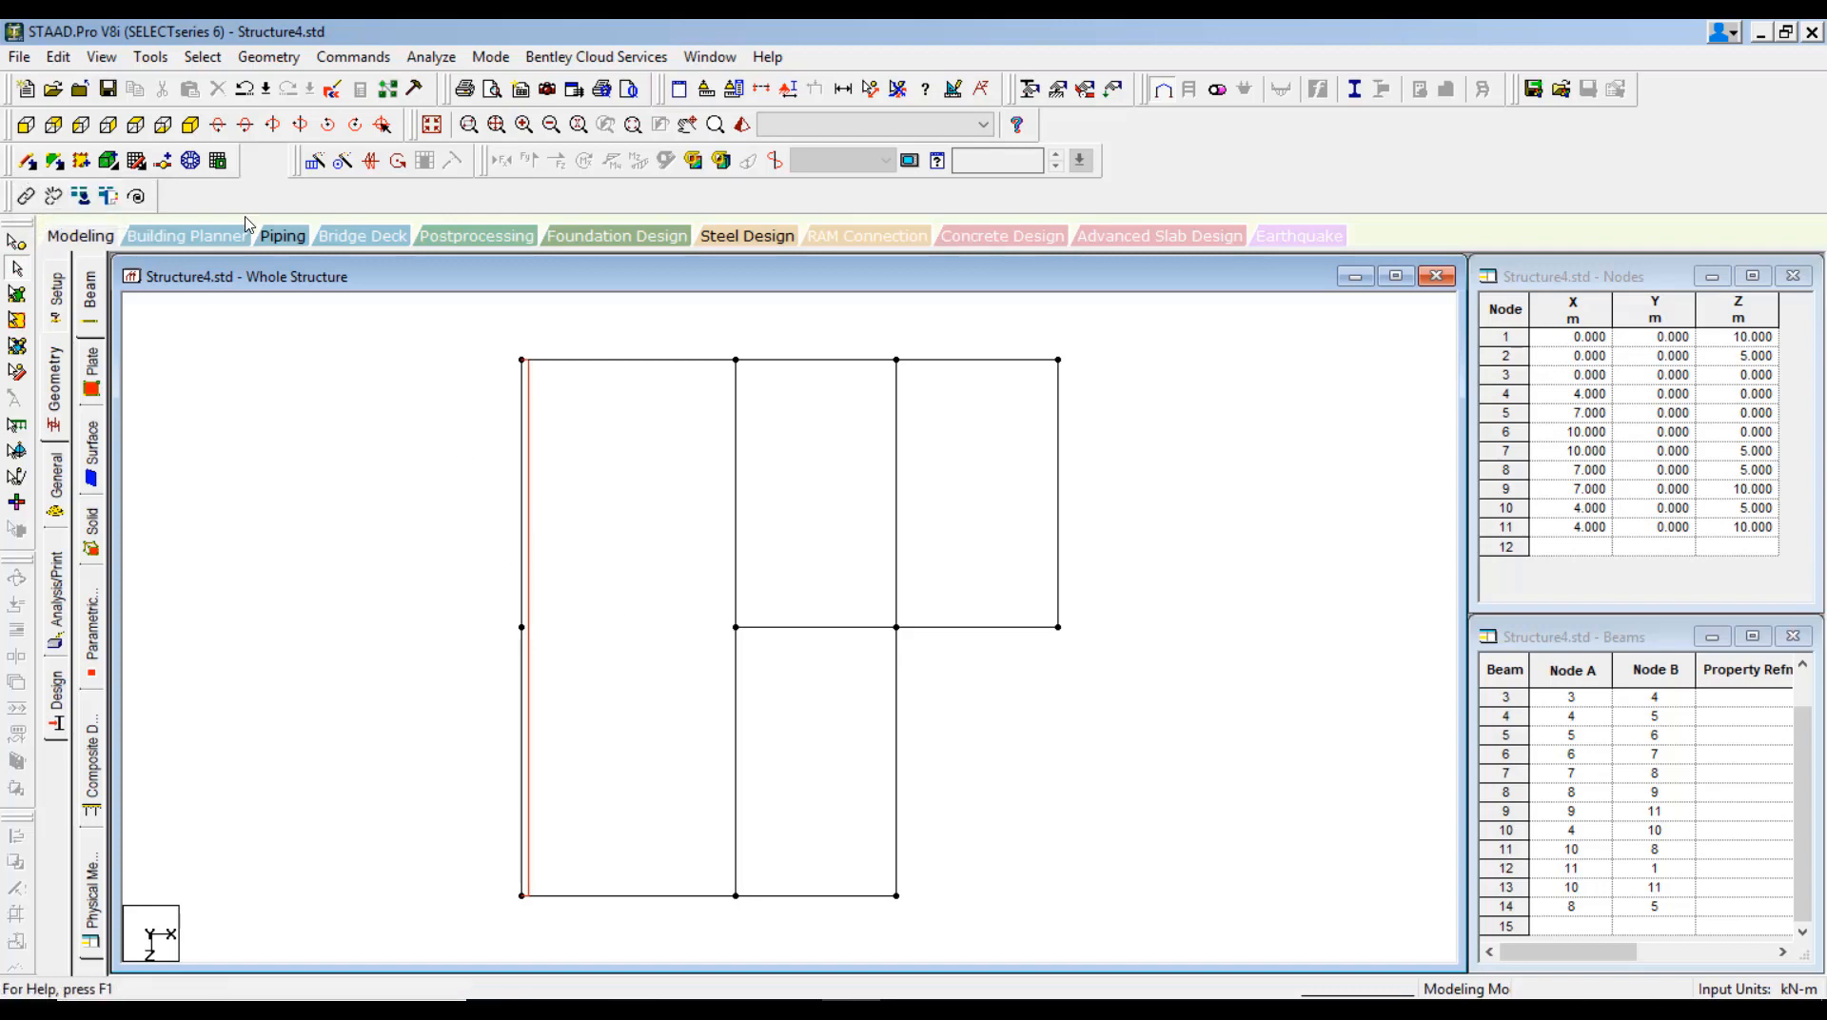
click(26, 167)
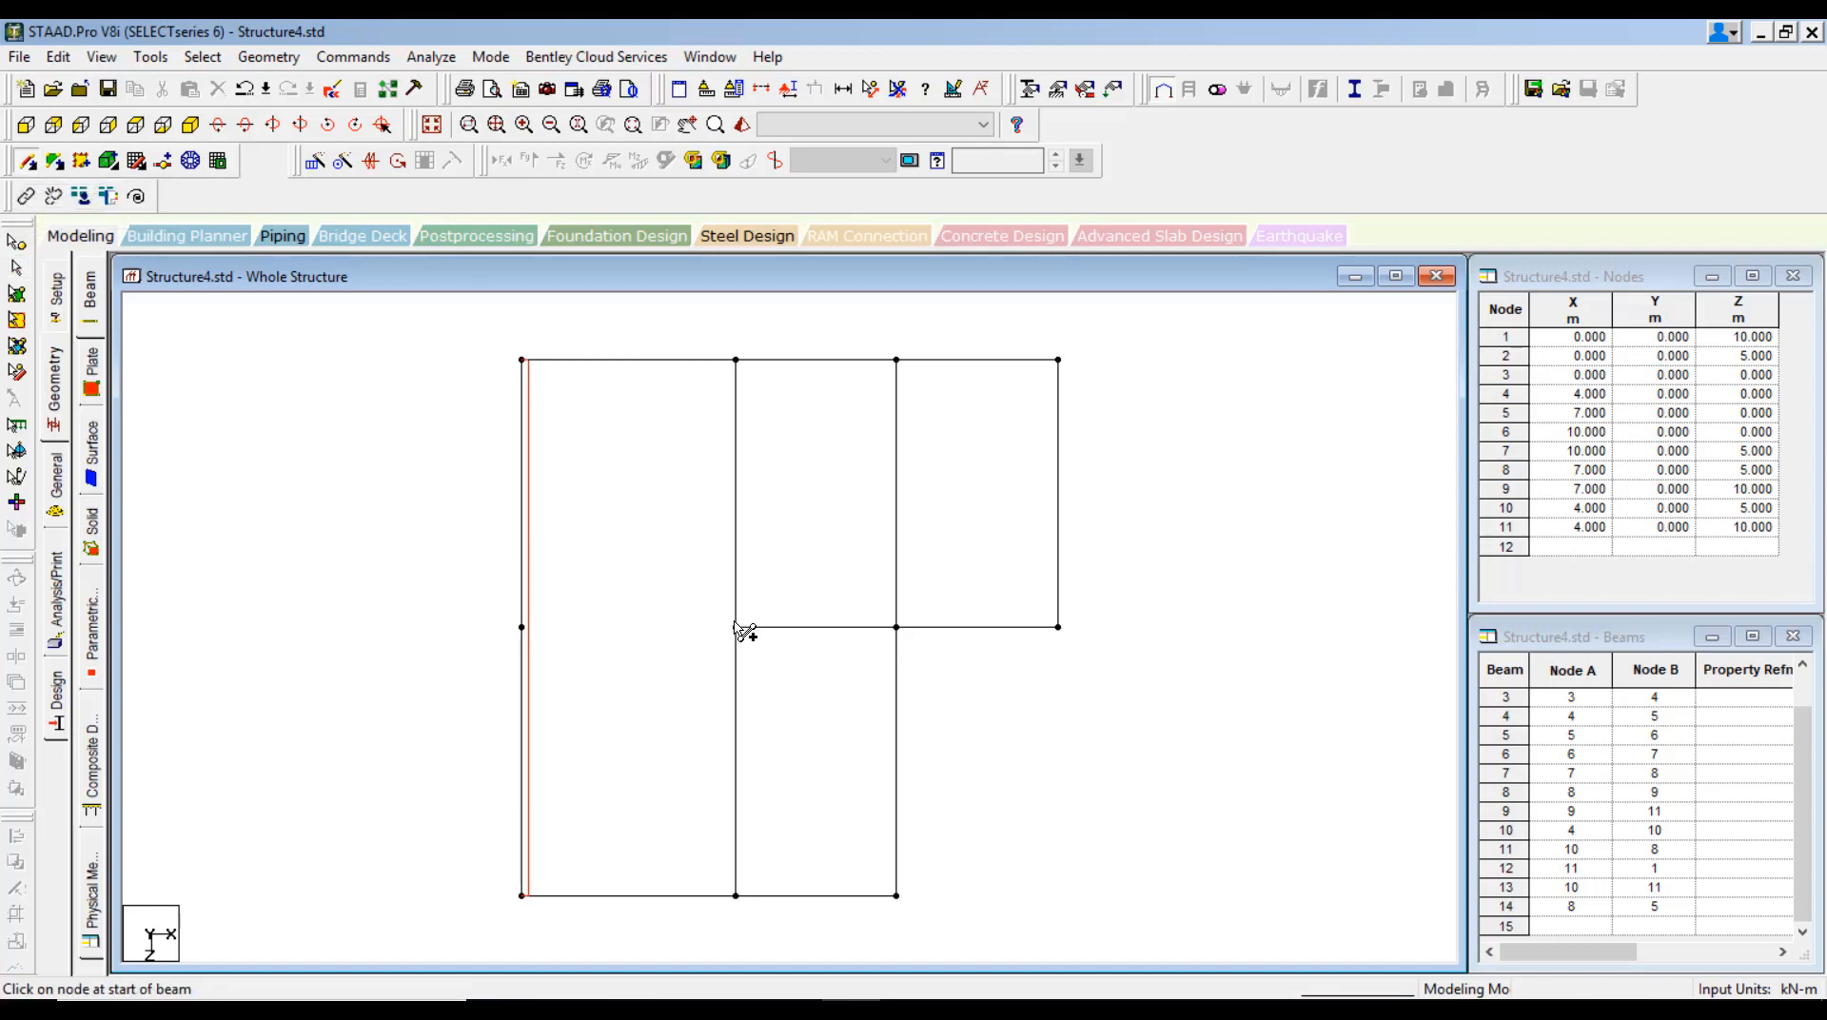
drag(737, 628, 521, 628)
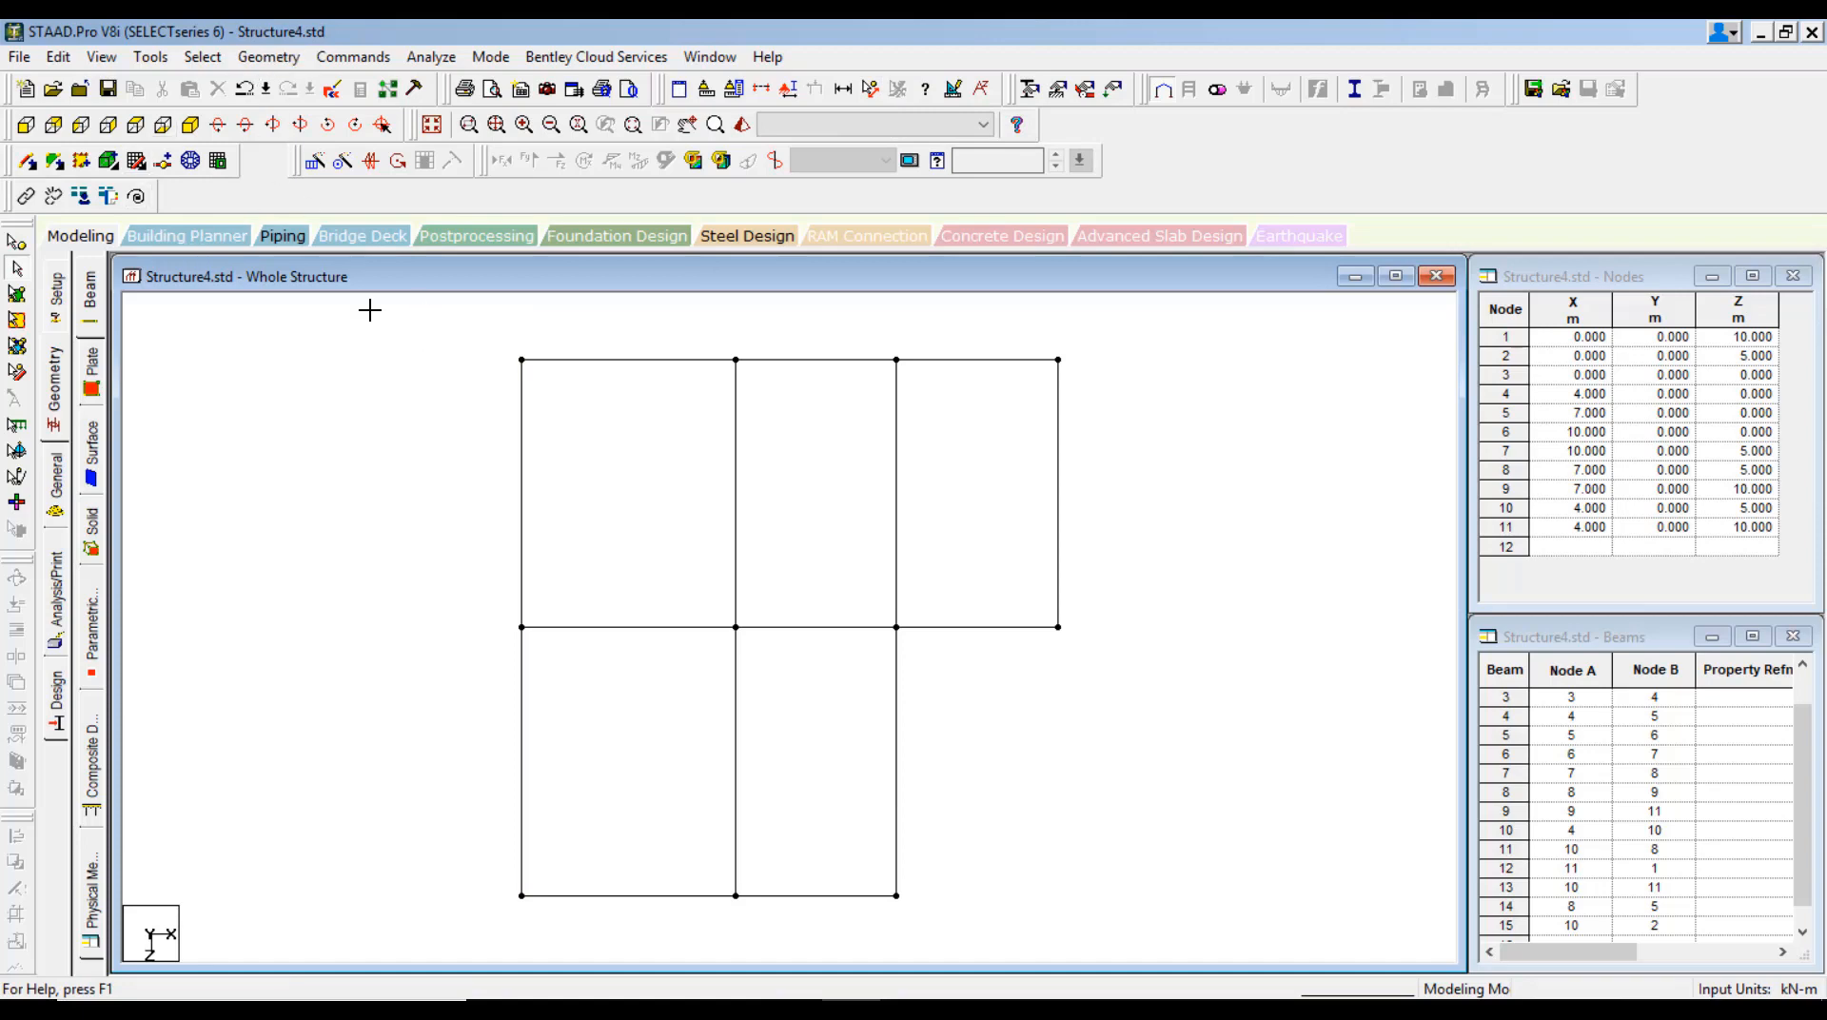
Repeat the whole floor plan in the Y direction using Translational Repeat with 10 steps at 5 m spacing and linked steps
drag(369, 311, 1098, 919)
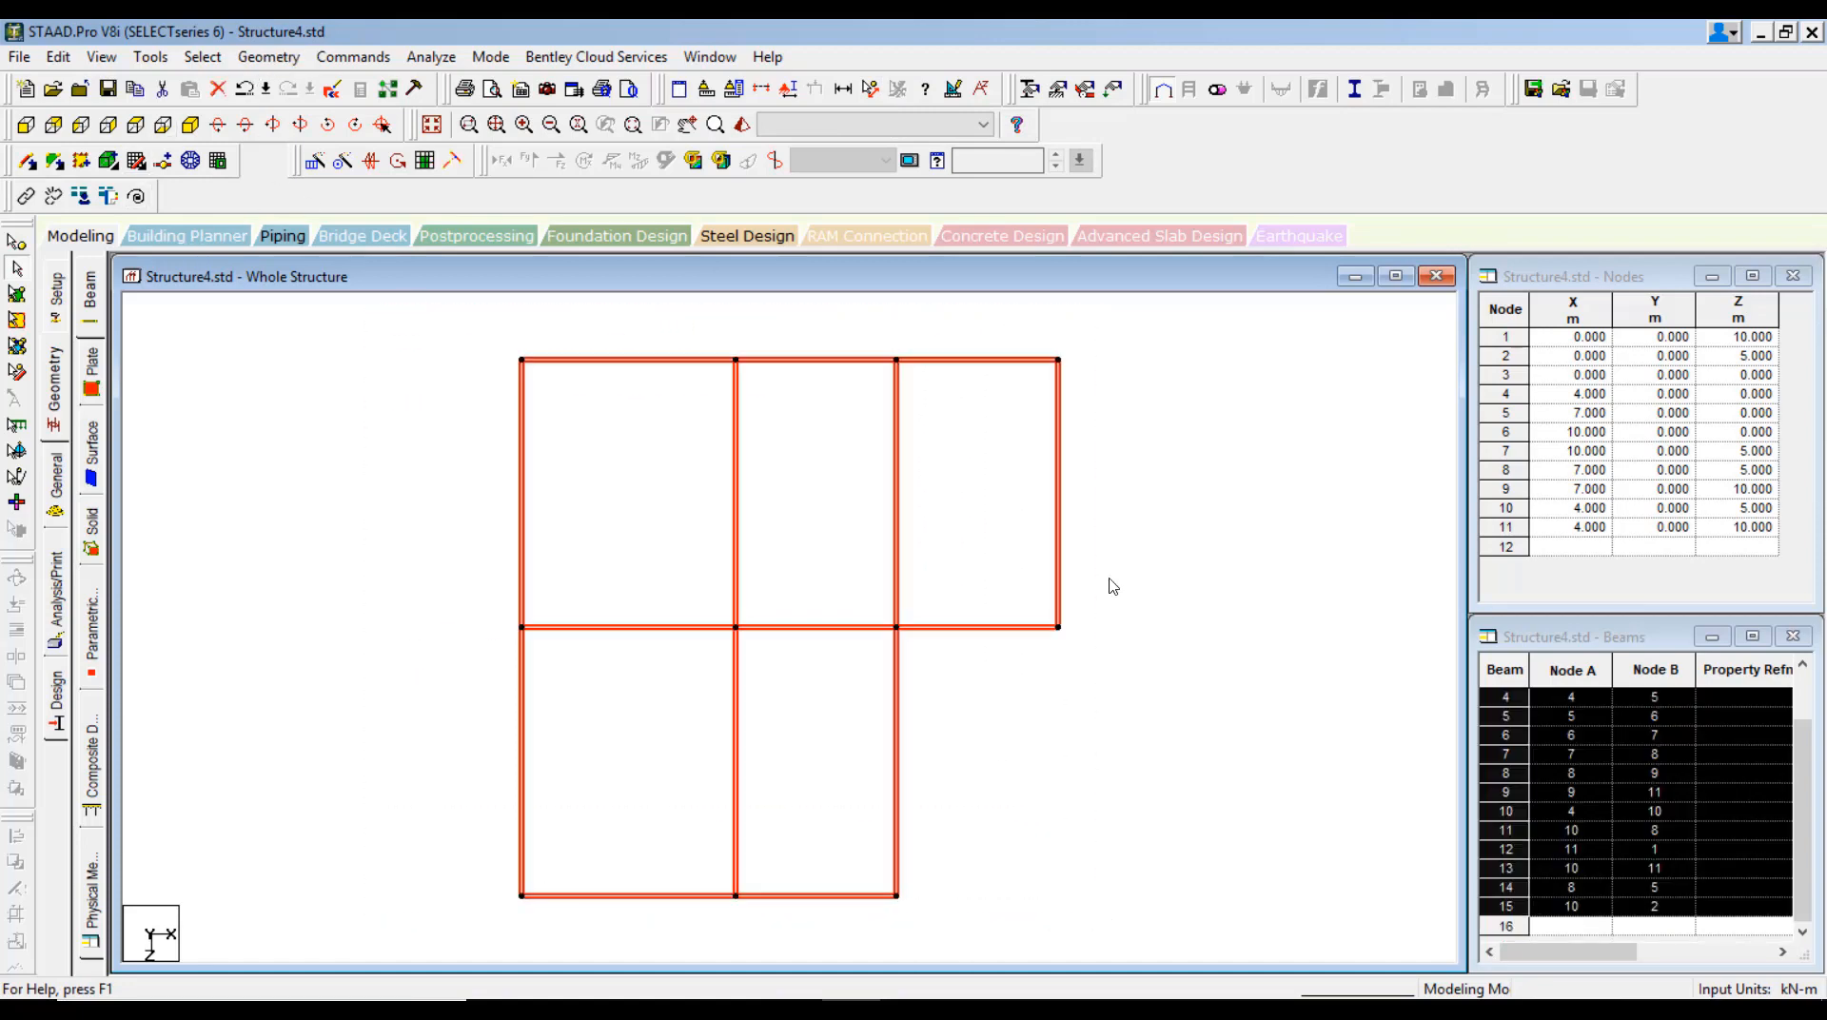
click(256, 59)
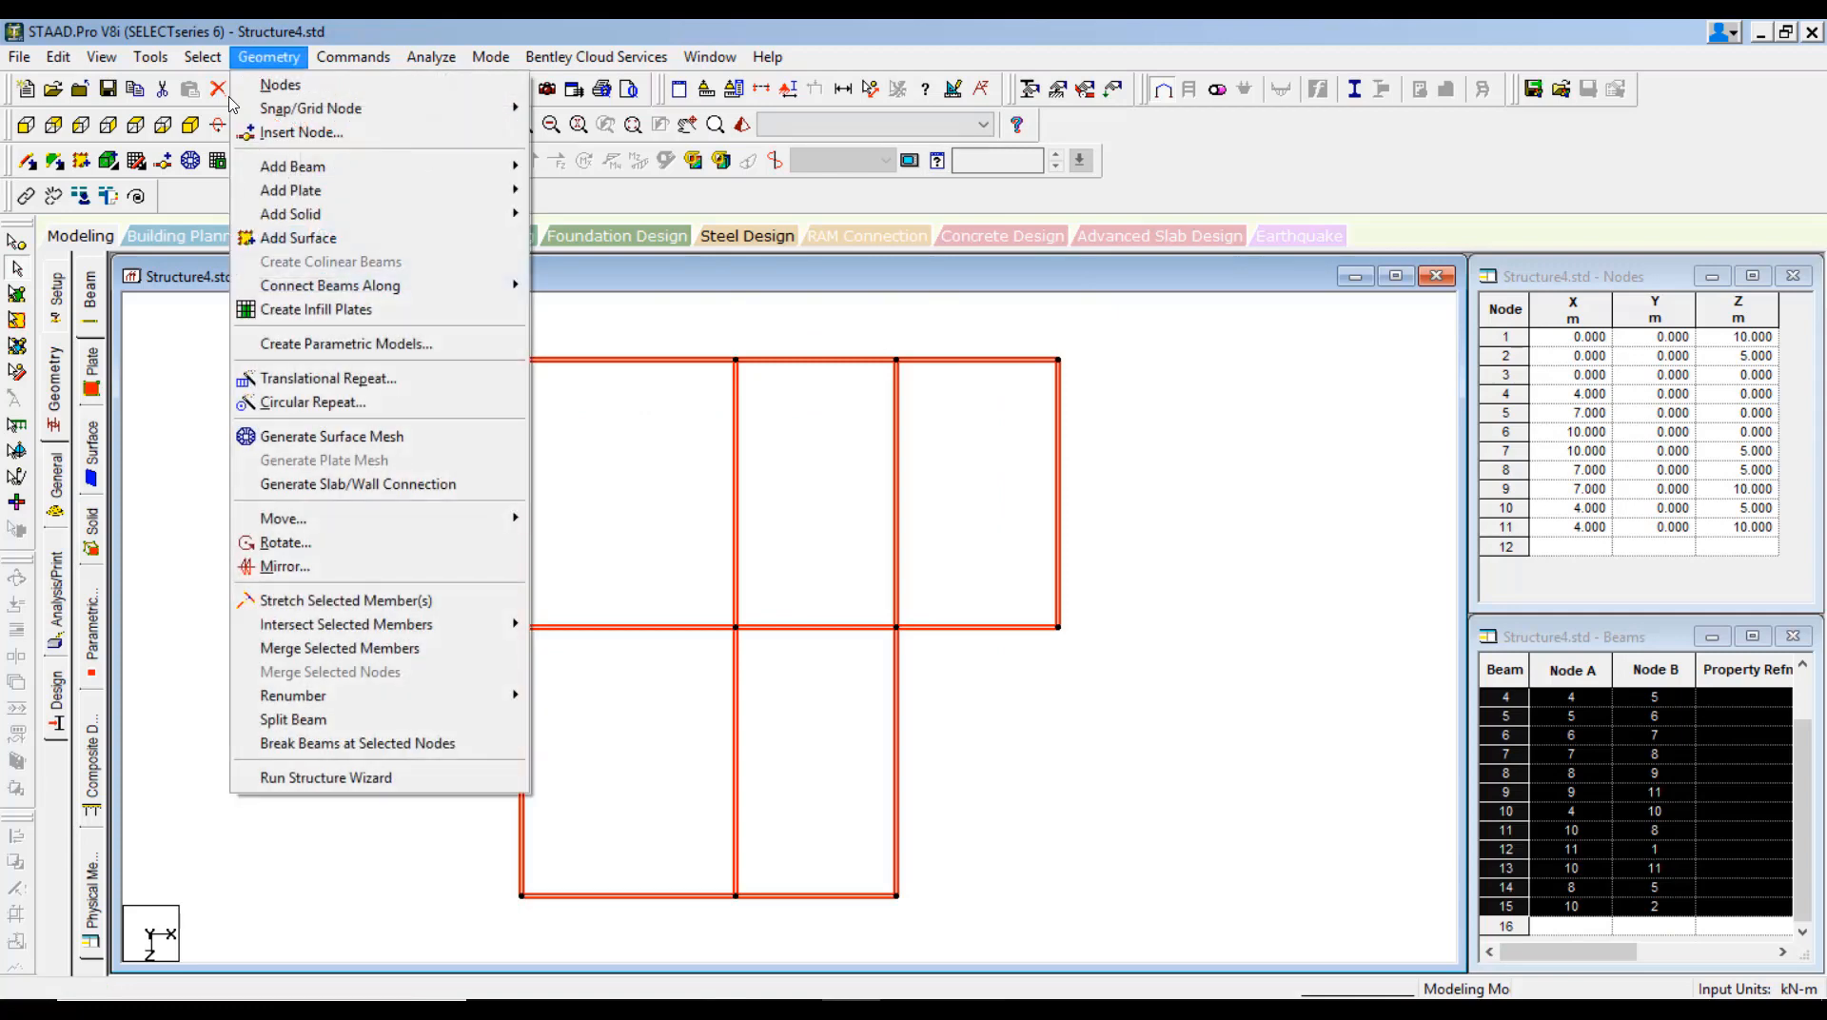
click(298, 379)
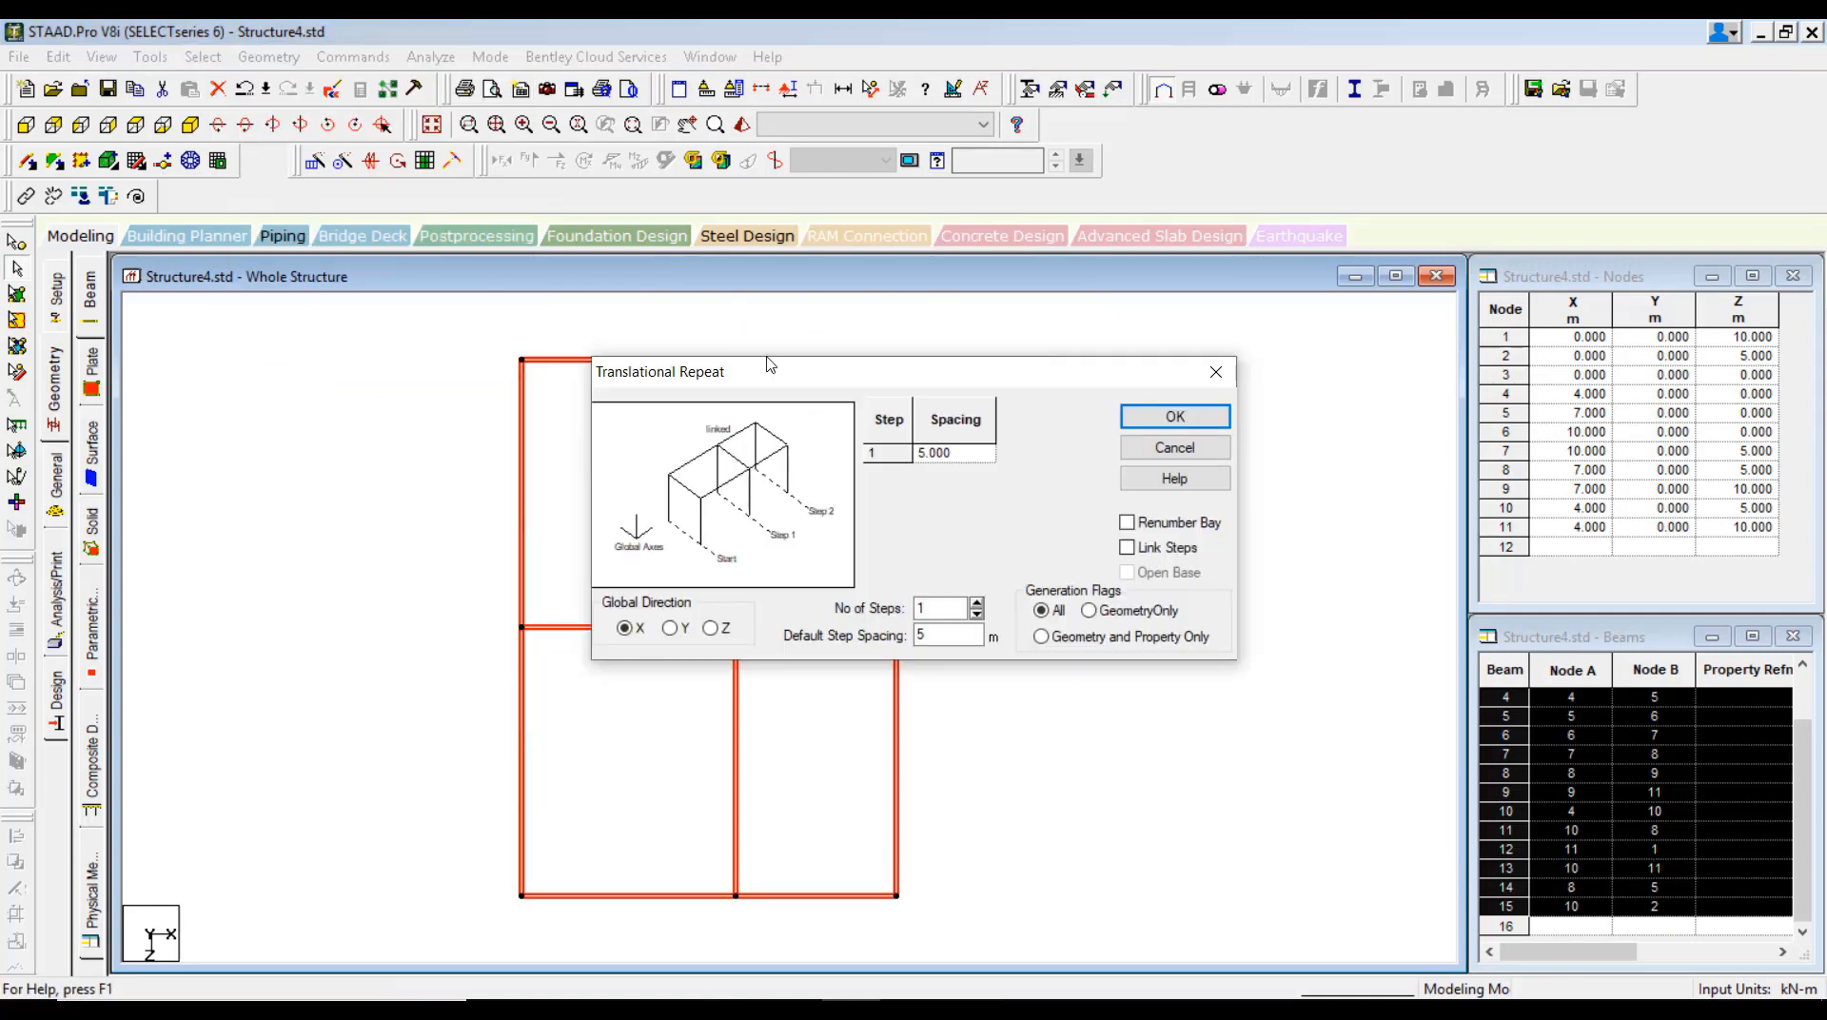
click(675, 631)
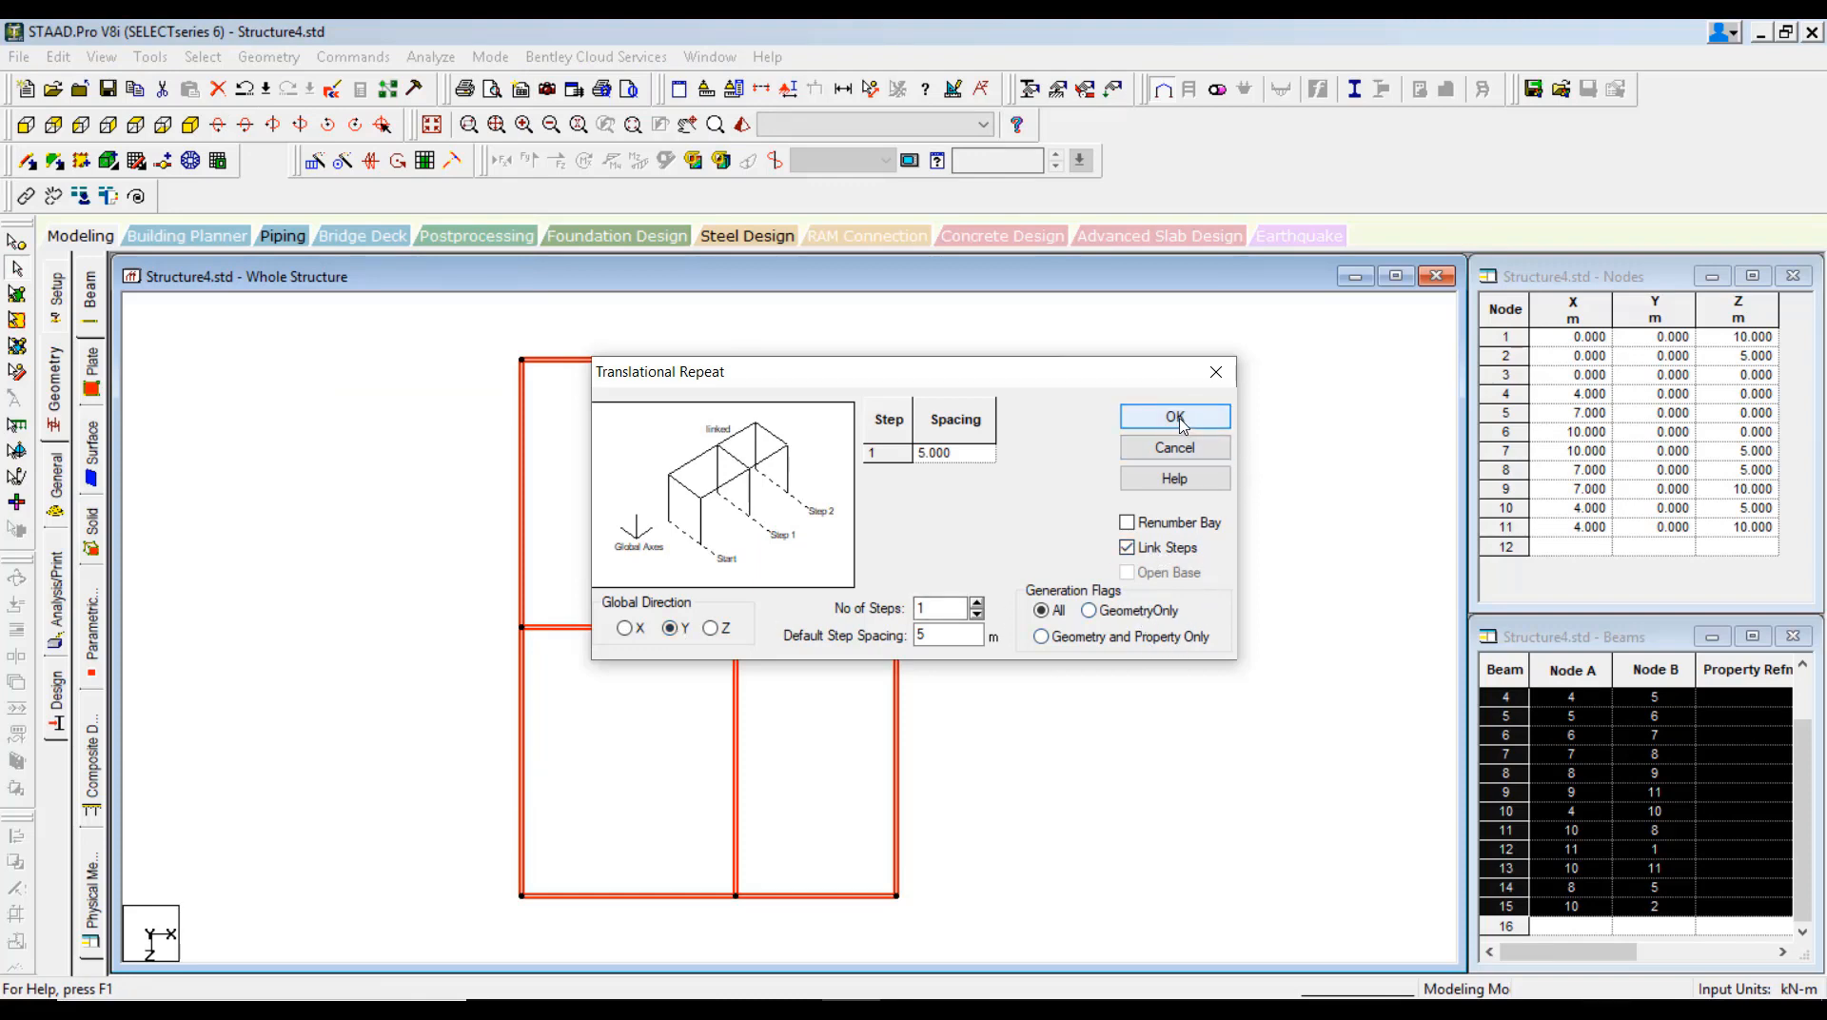
click(975, 602)
click(975, 602)
click(975, 602)
click(975, 603)
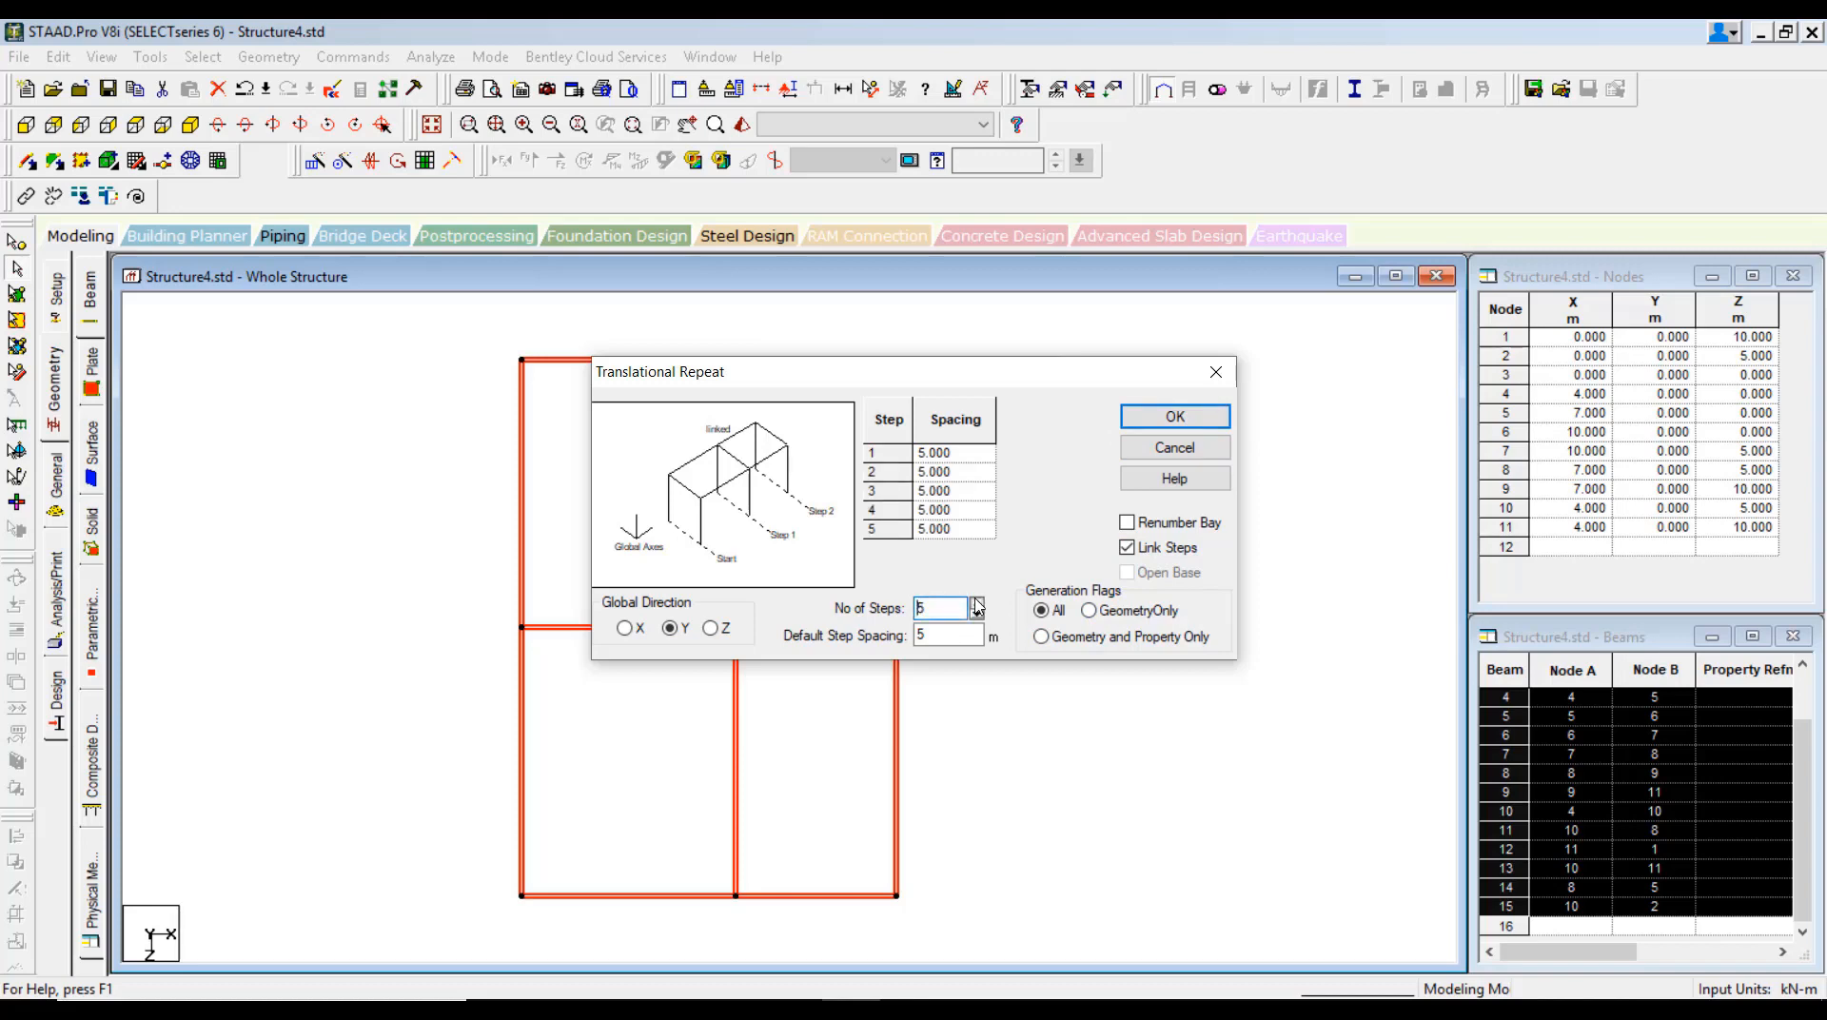
click(976, 602)
click(975, 602)
click(975, 602)
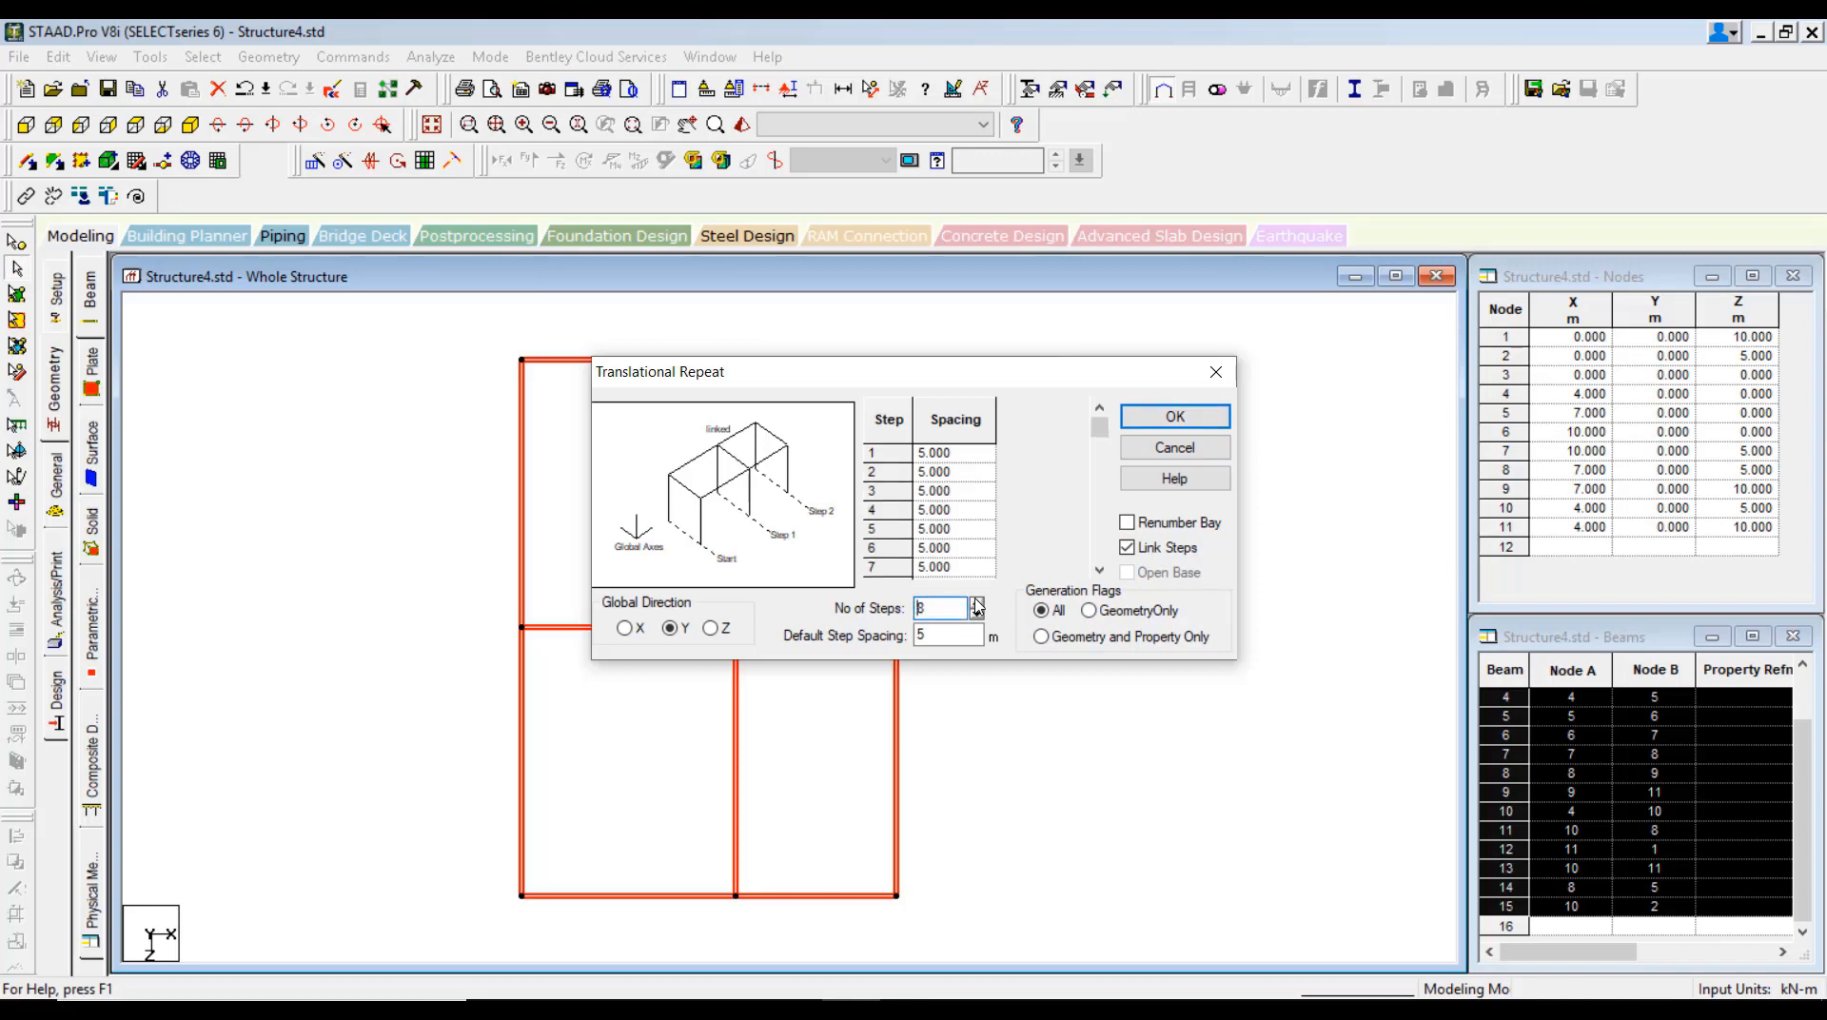
click(975, 602)
click(975, 602)
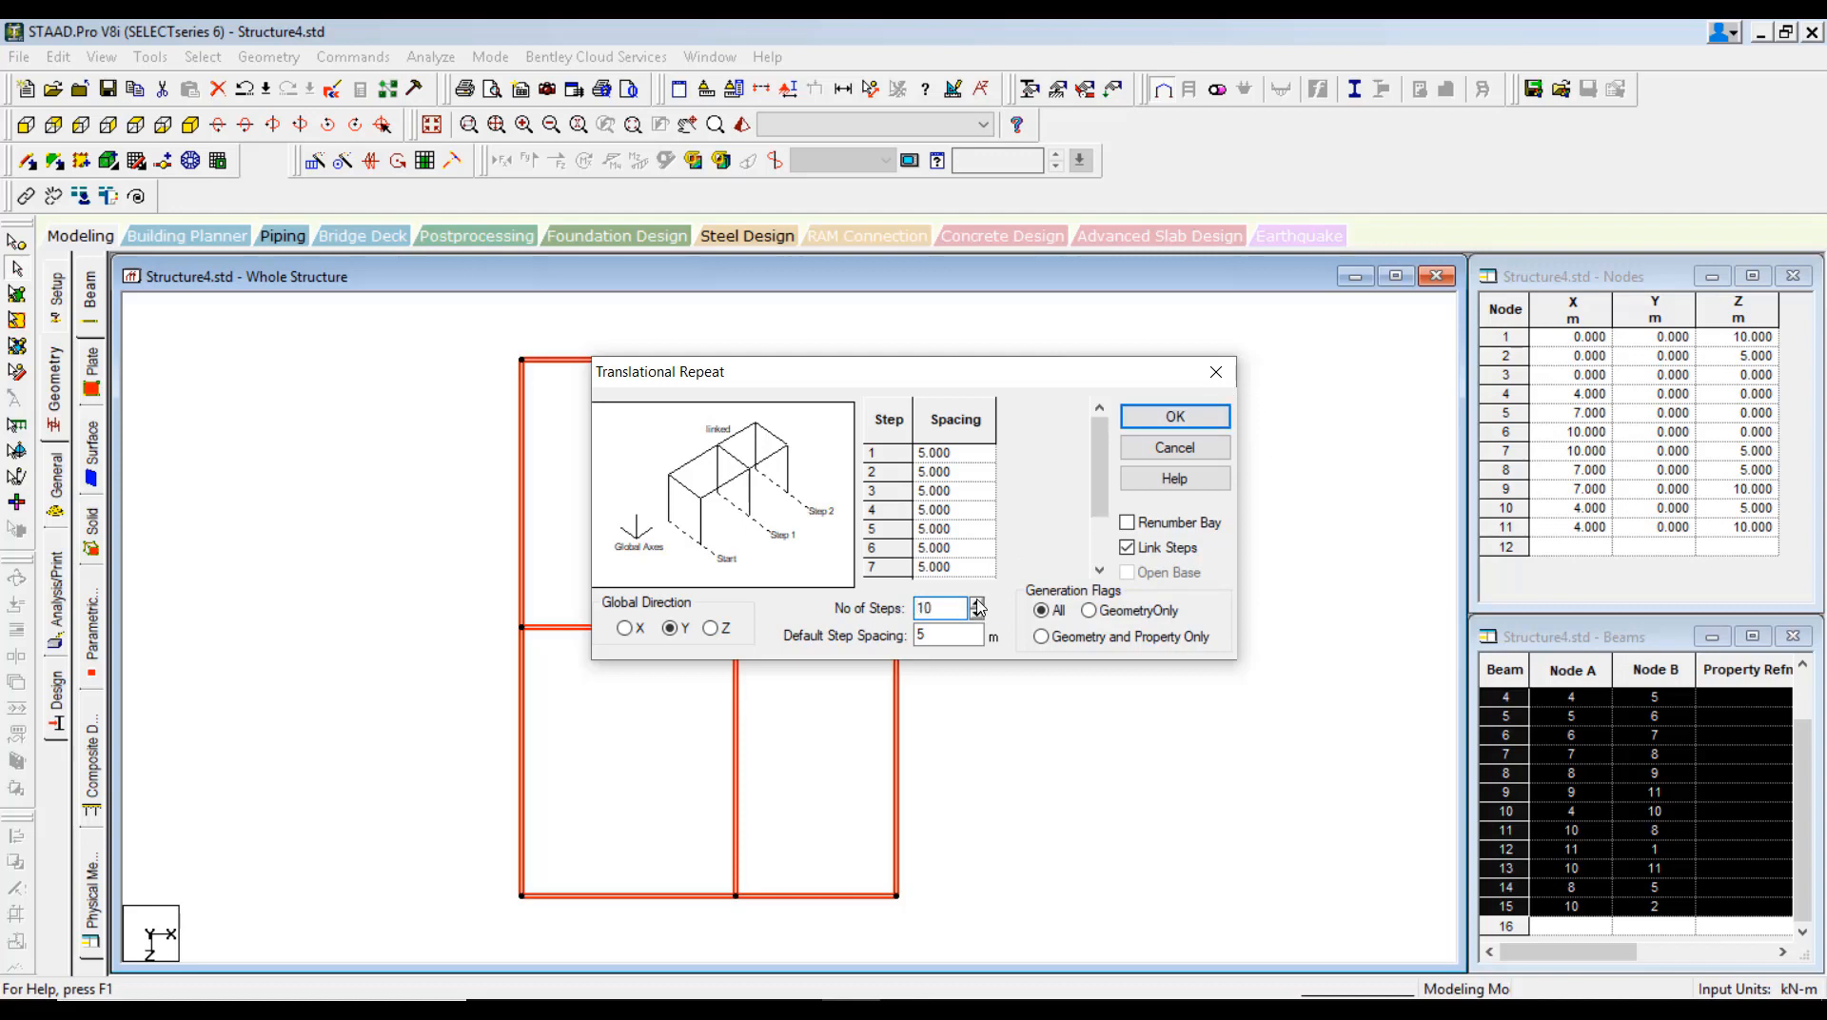
click(1177, 418)
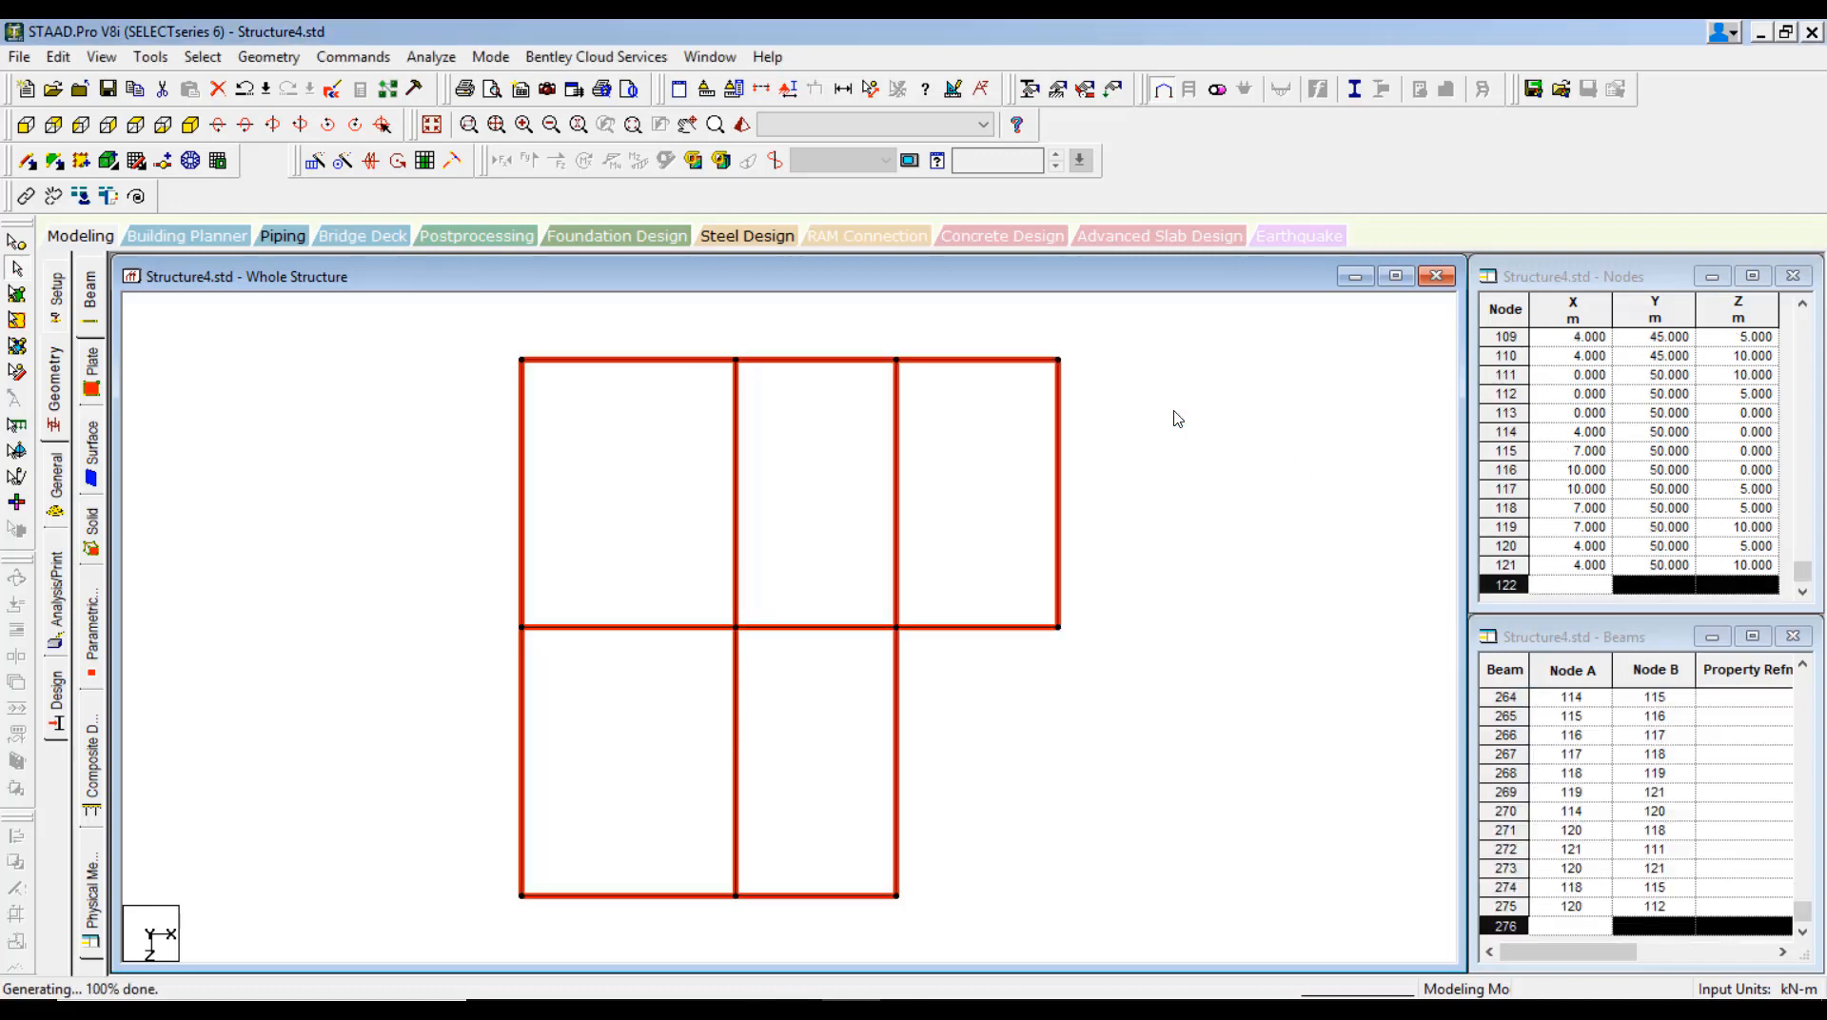
In isometric view, delete the selected base-level beams of the frame at Y 0
click(190, 125)
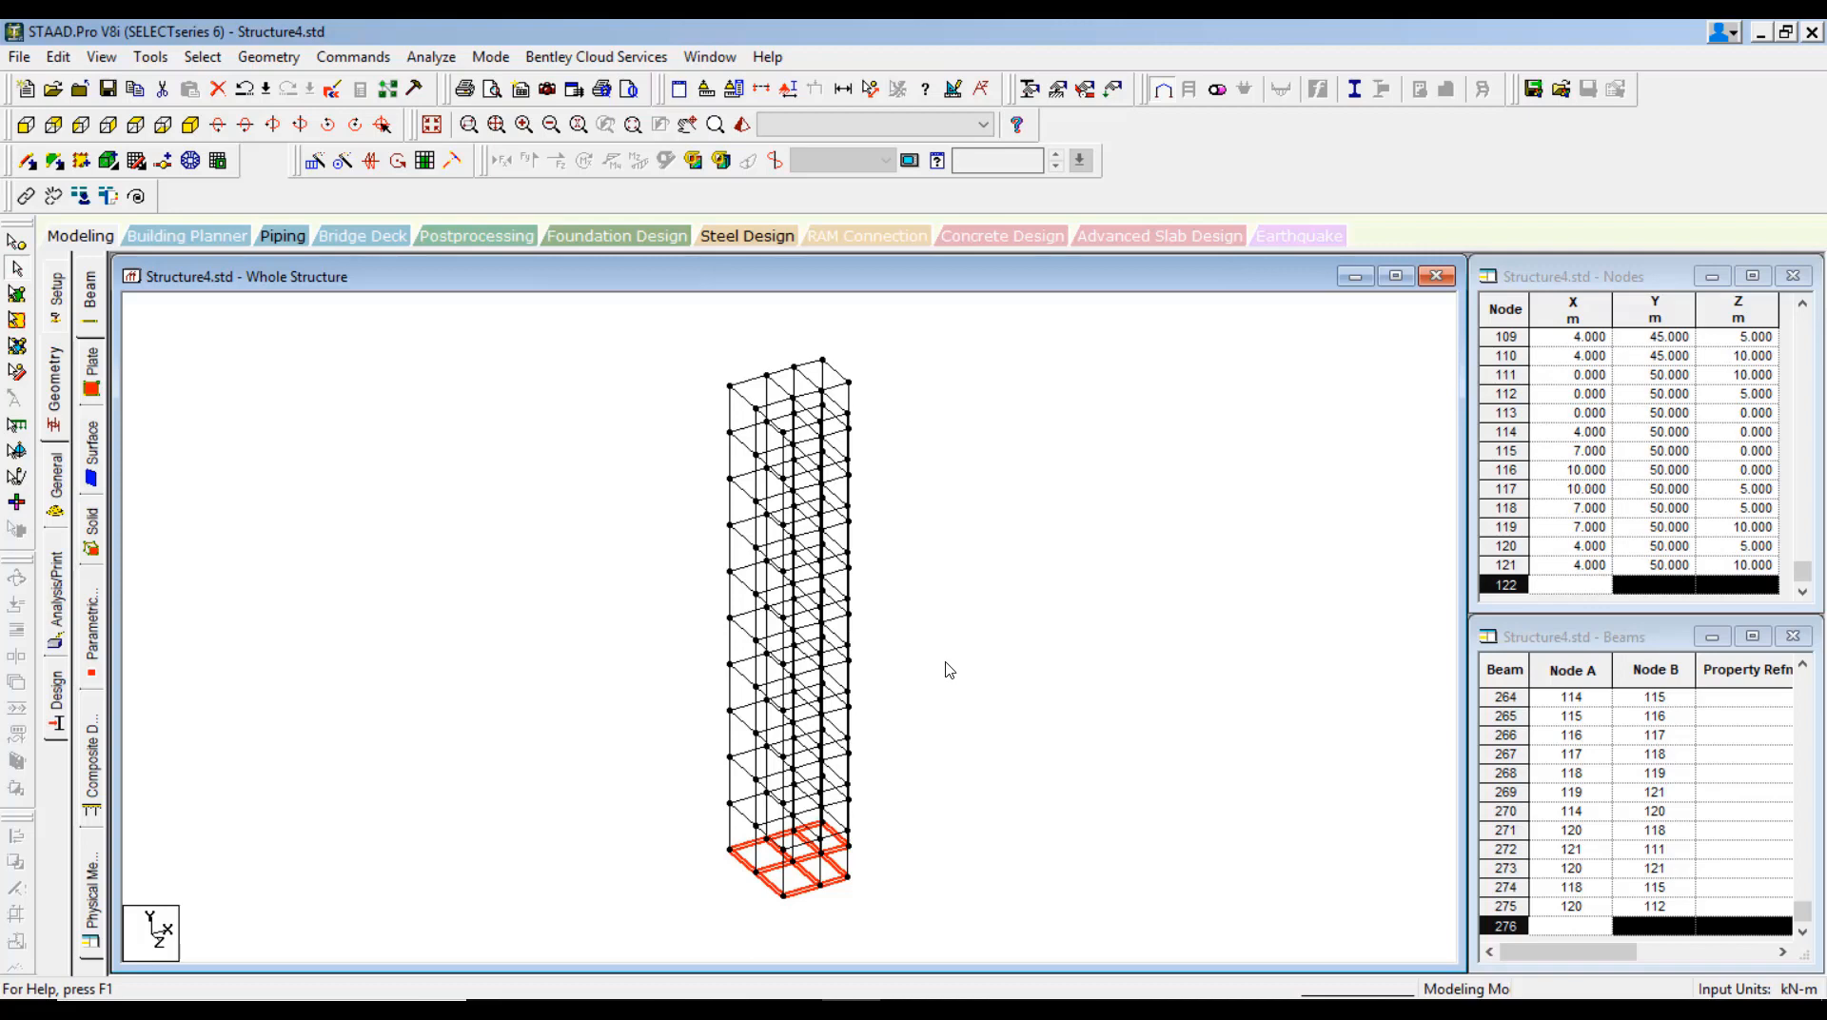
key(Delete)
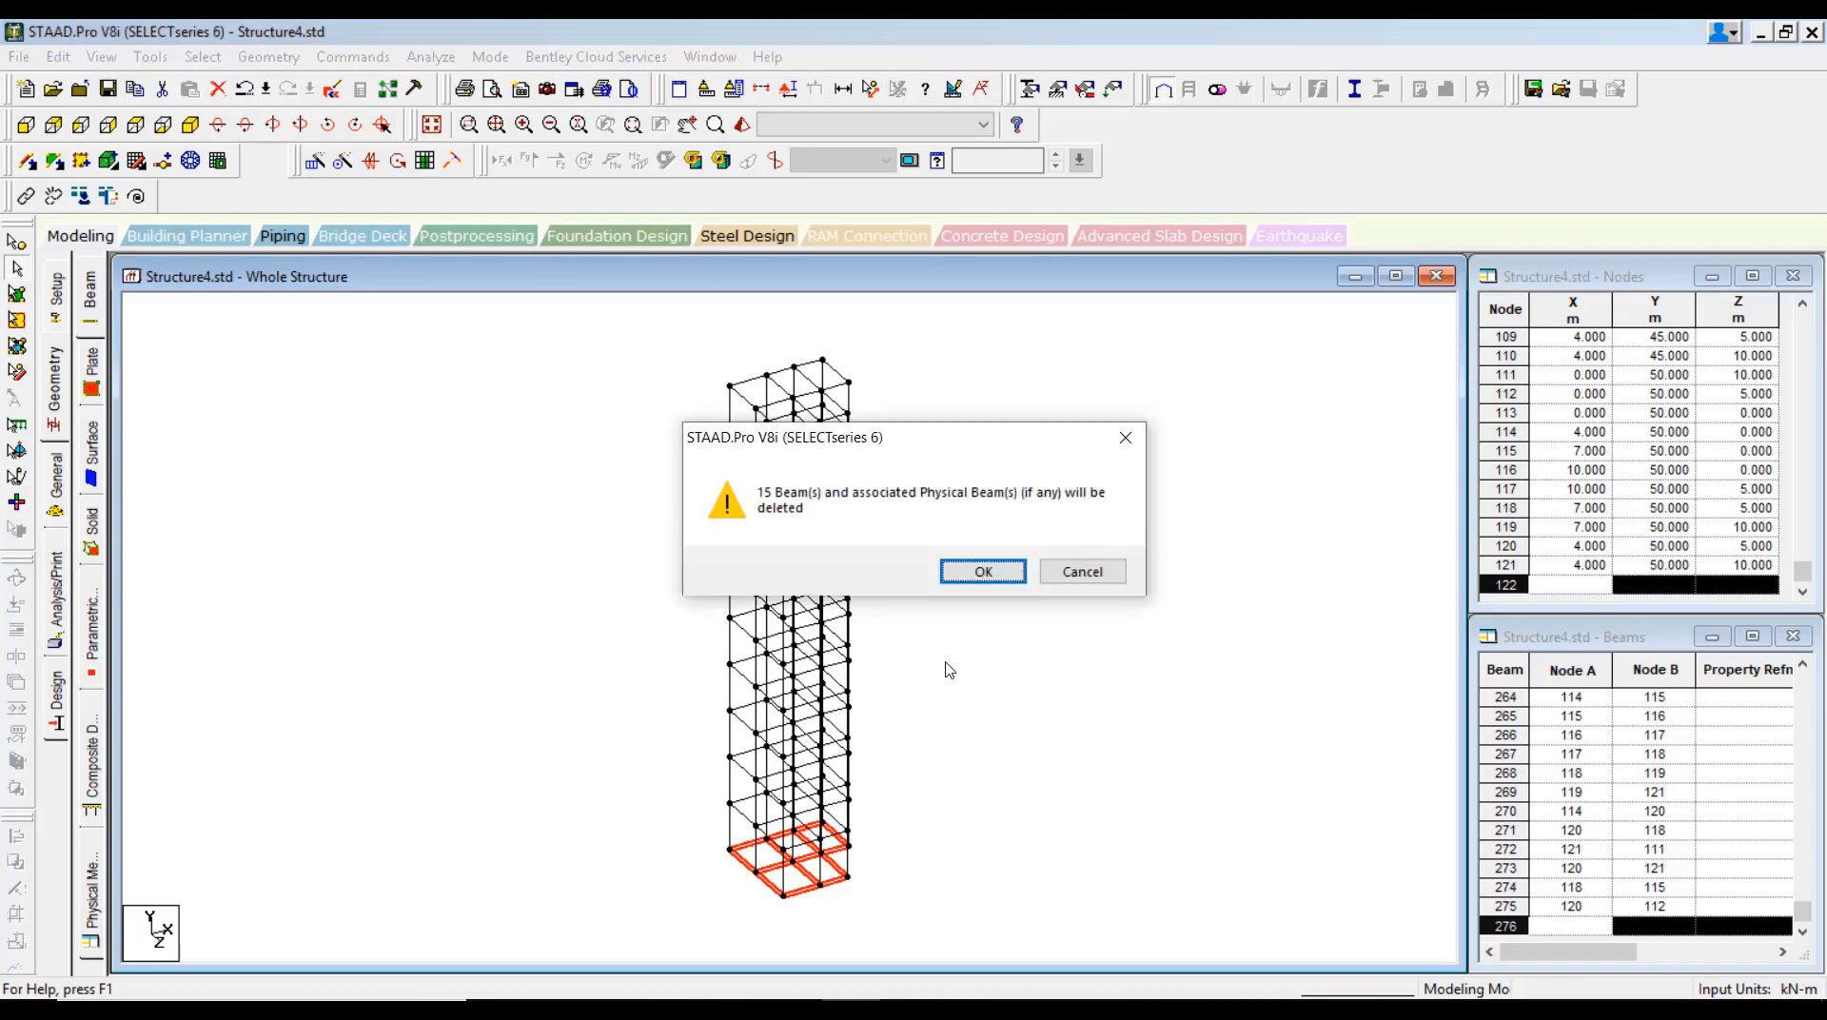
click(983, 570)
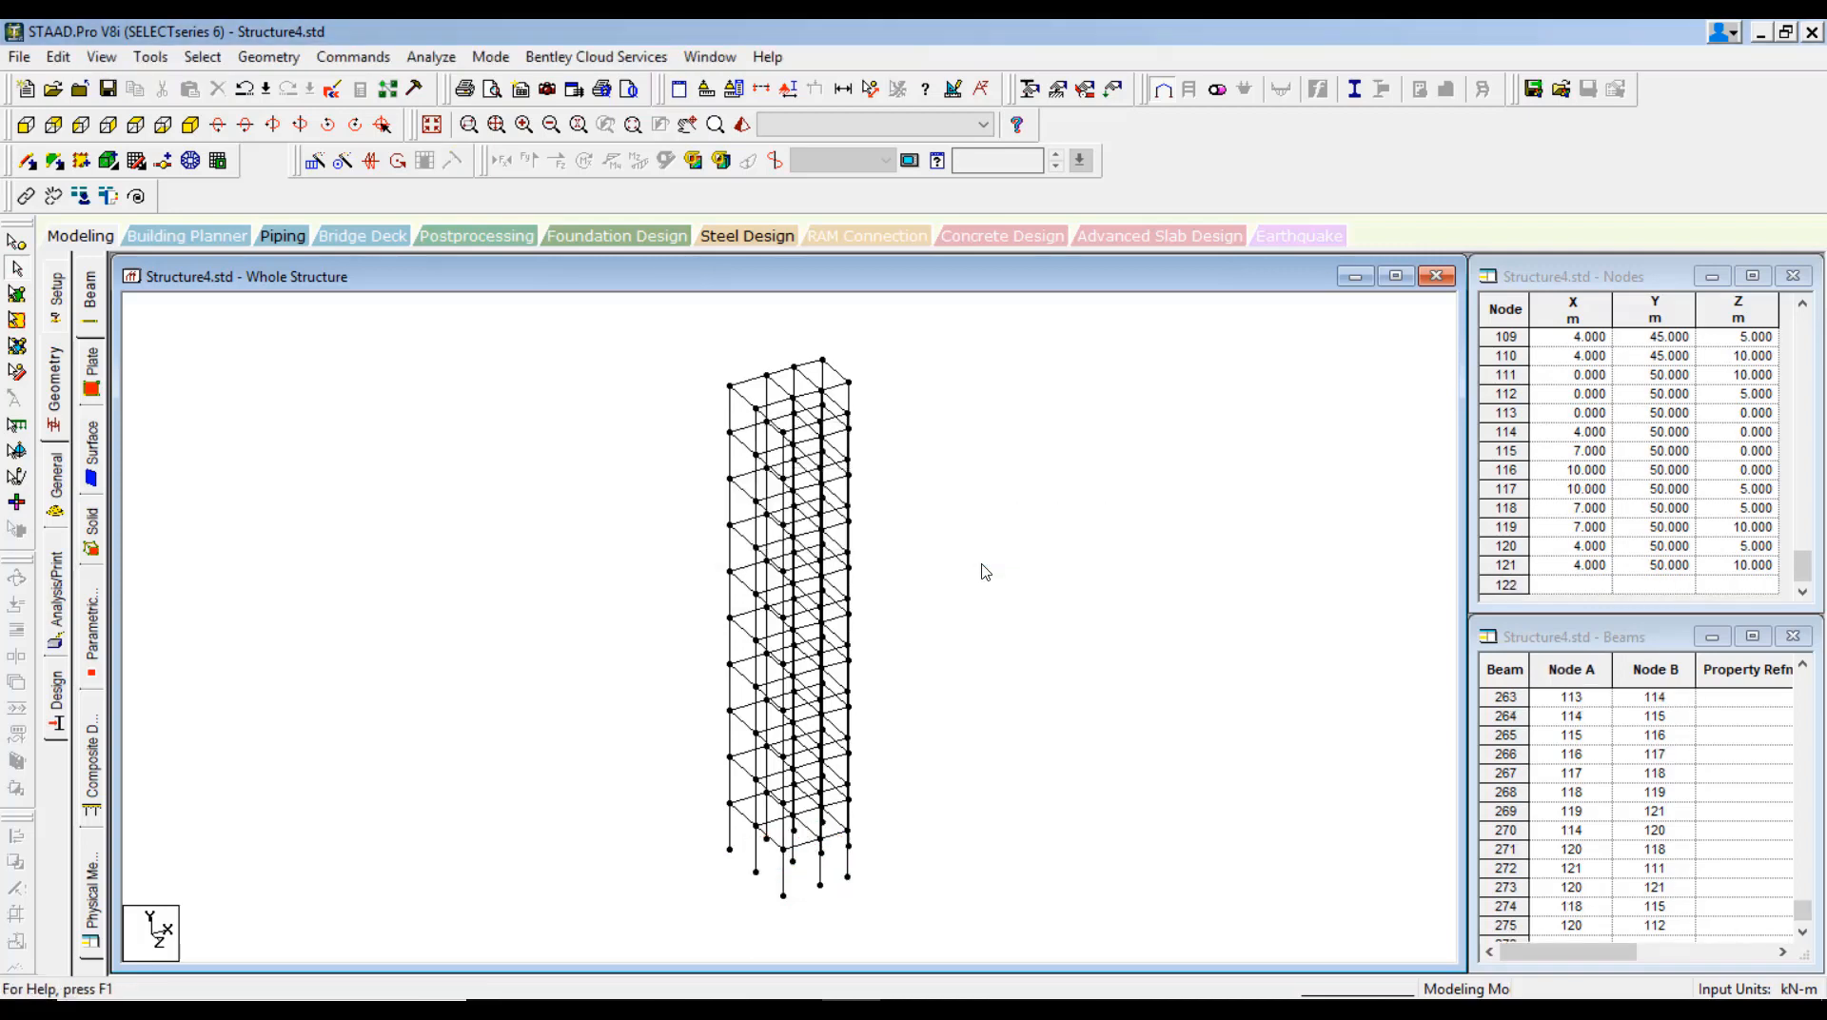
Select the entire tower frame in isometric view and copy all its beams
click(138, 127)
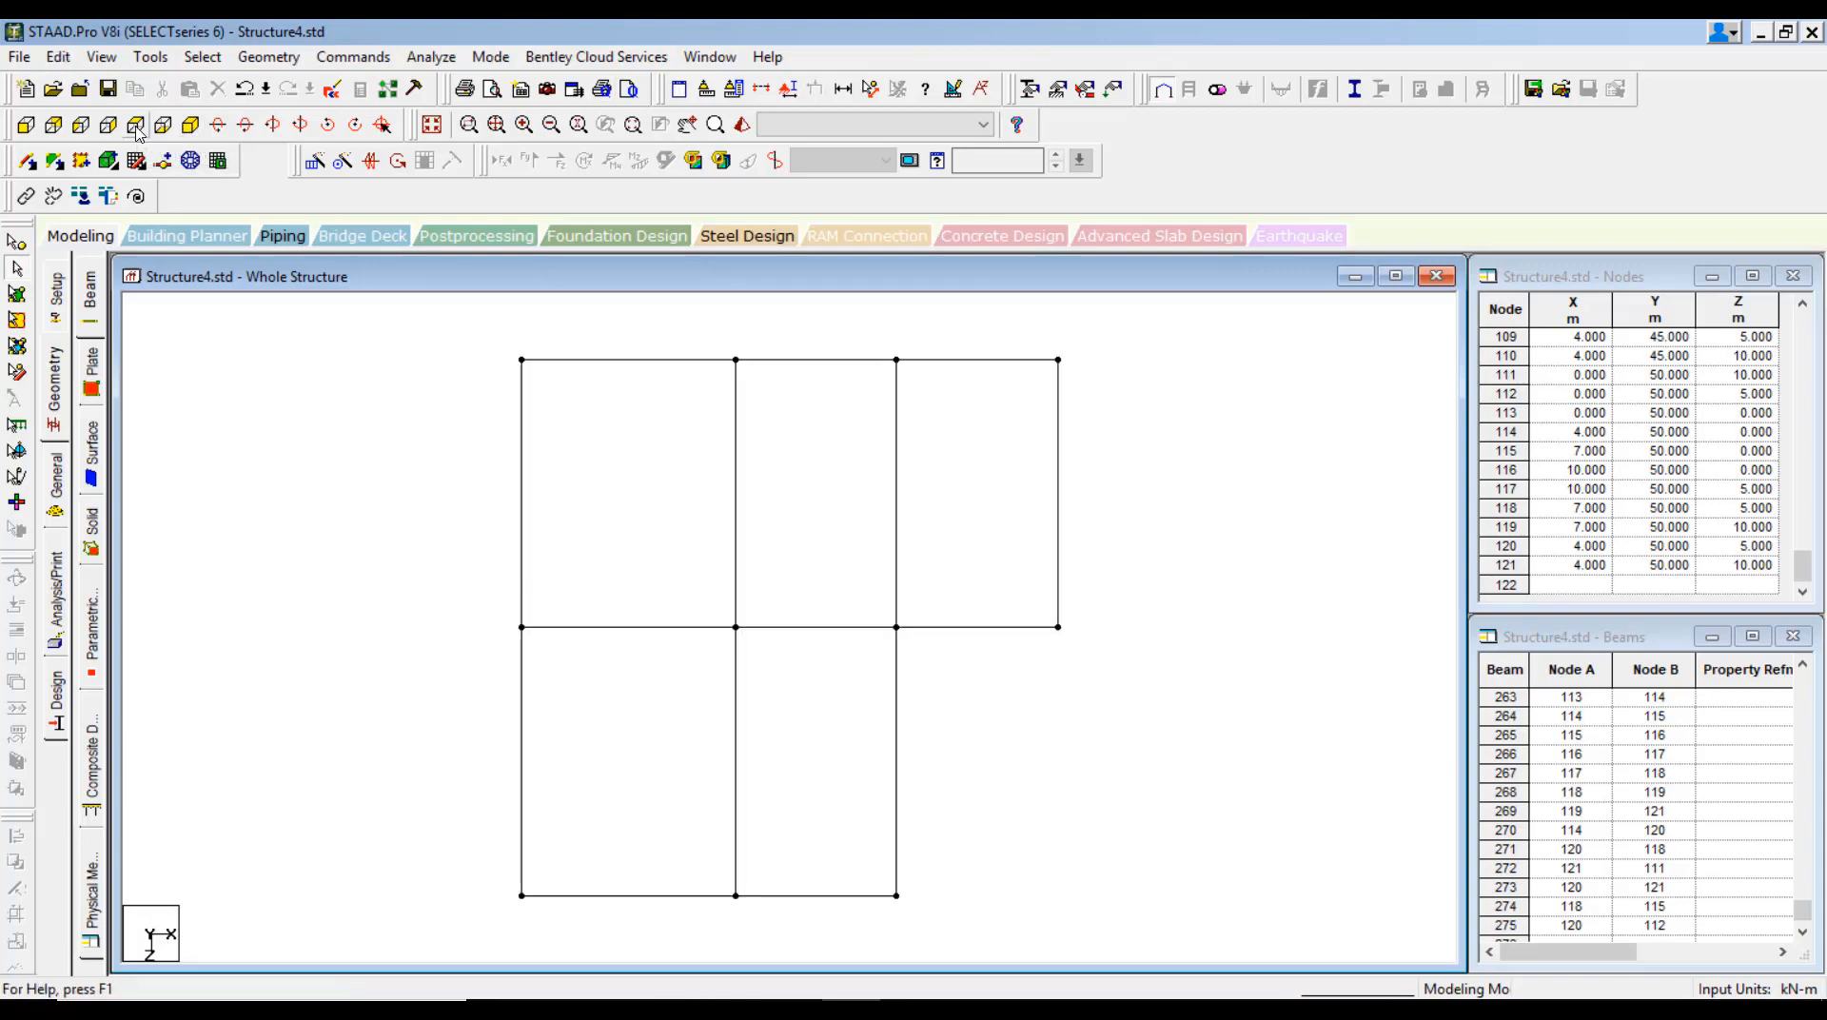
click(194, 126)
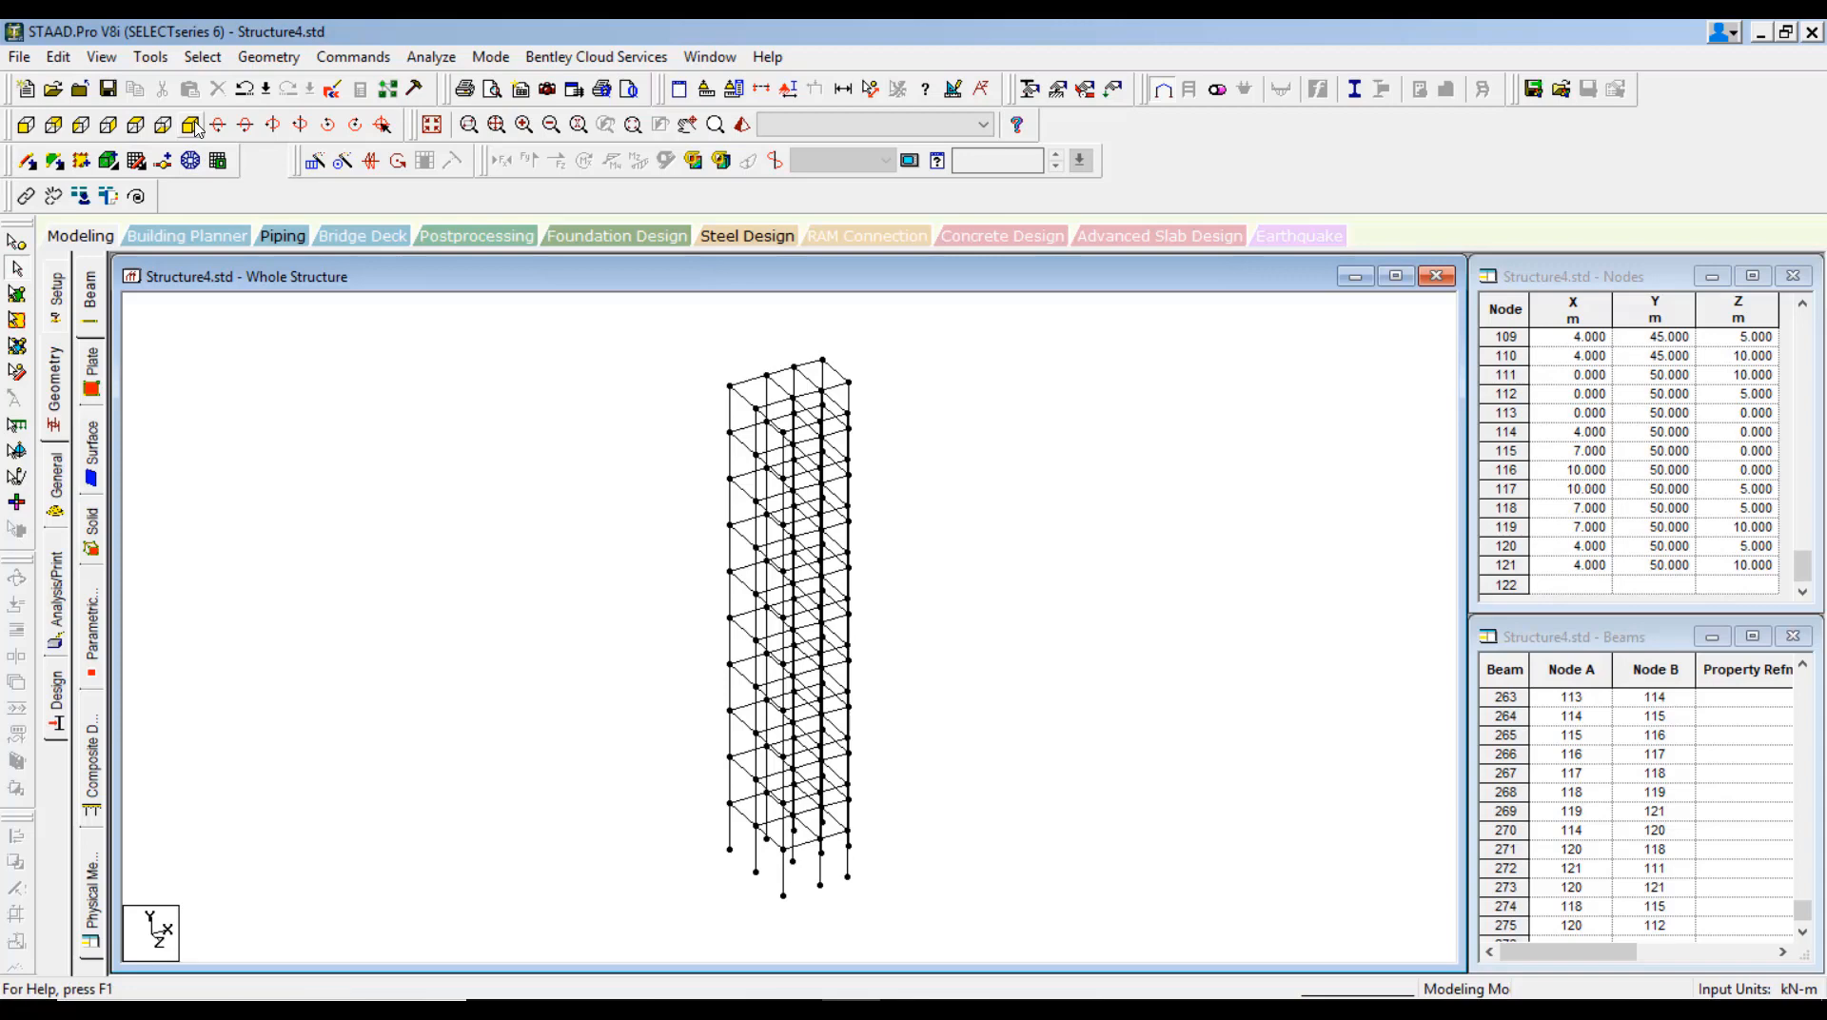
drag(617, 299, 958, 929)
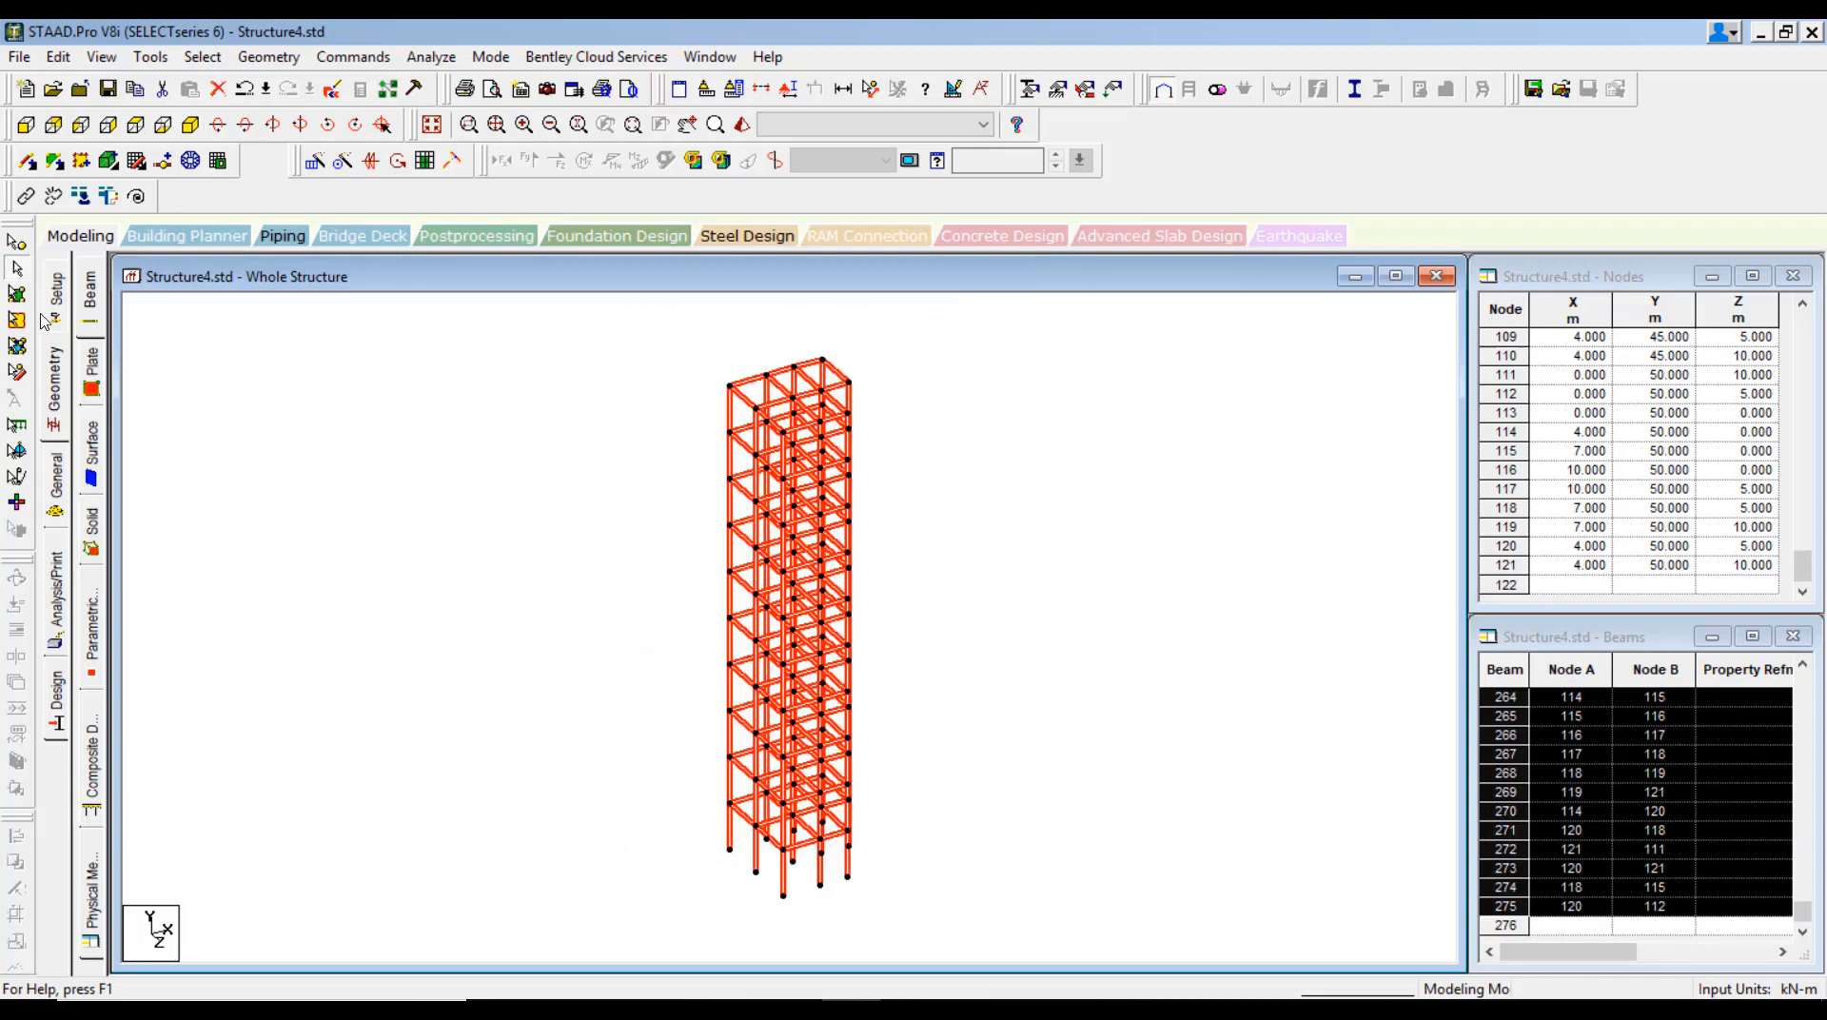
right_click(889, 449)
click(937, 451)
Paste the copied beams using the roof node at X 0, Z 0 as reference point, placing it on the roof node at X 10, Z 0
right_click(942, 439)
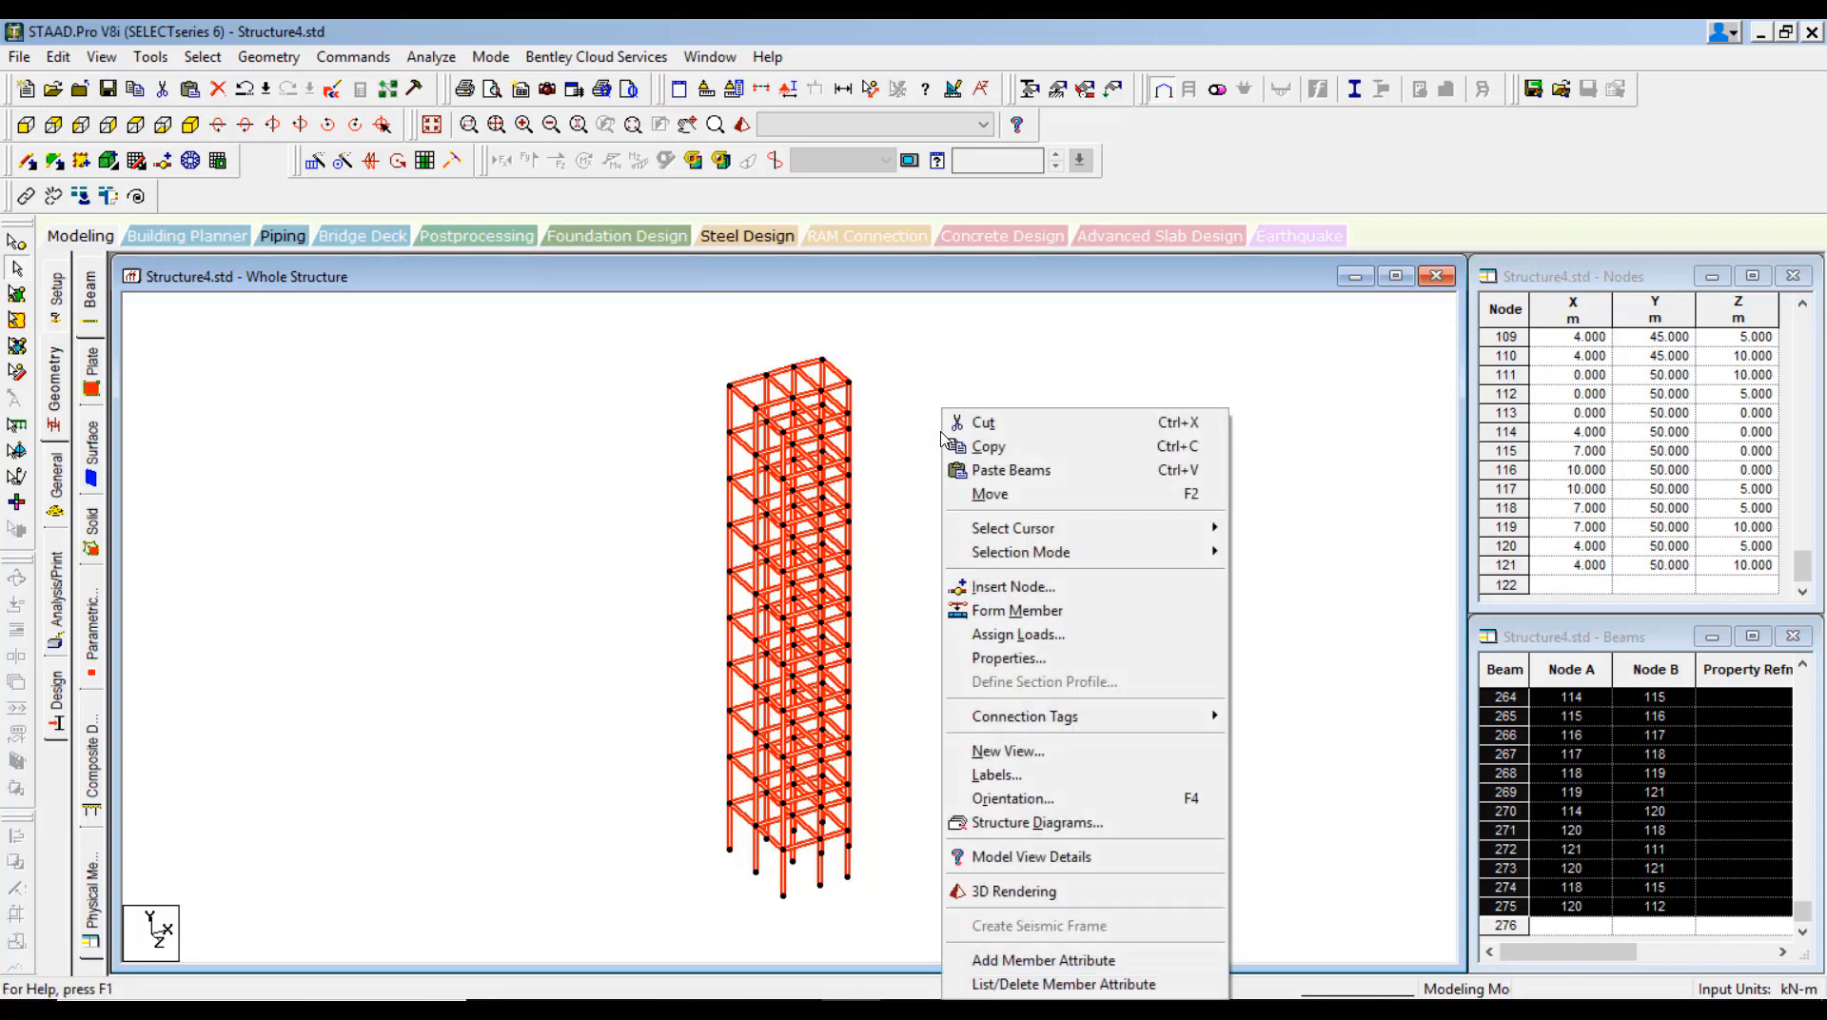
click(1047, 469)
click(1016, 516)
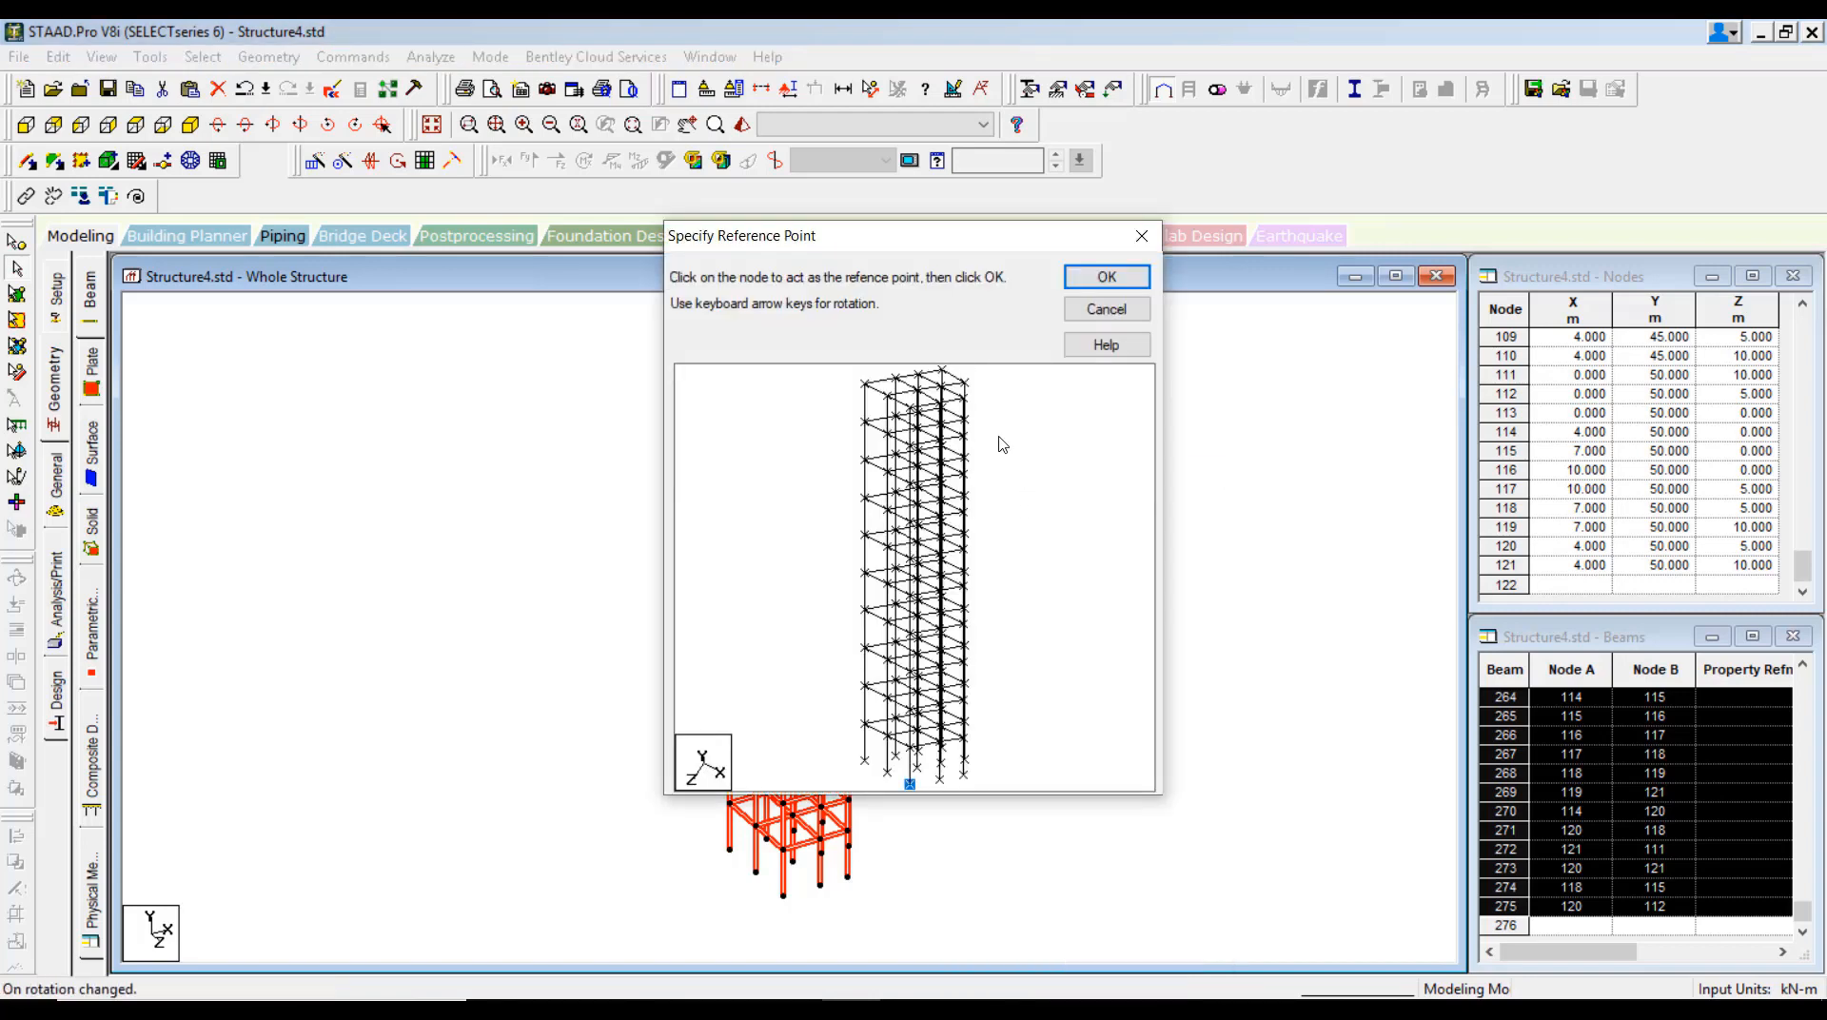
click(942, 369)
click(865, 385)
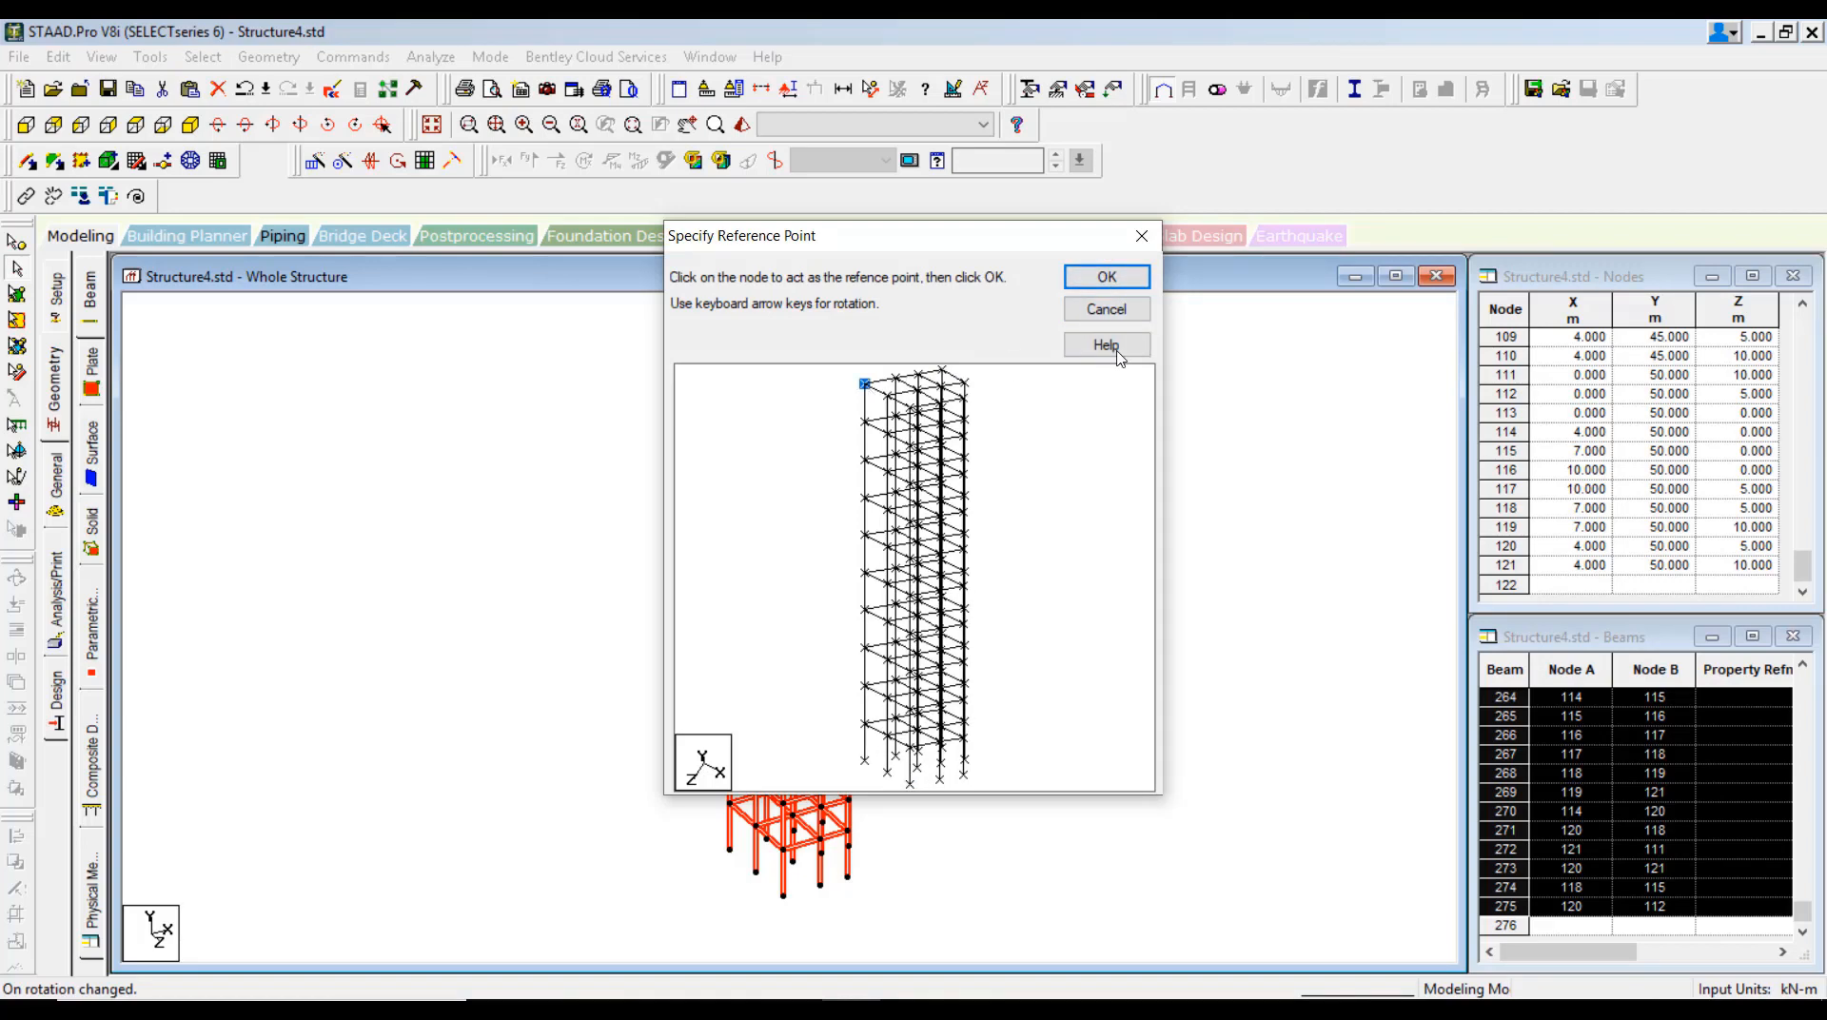
click(1106, 277)
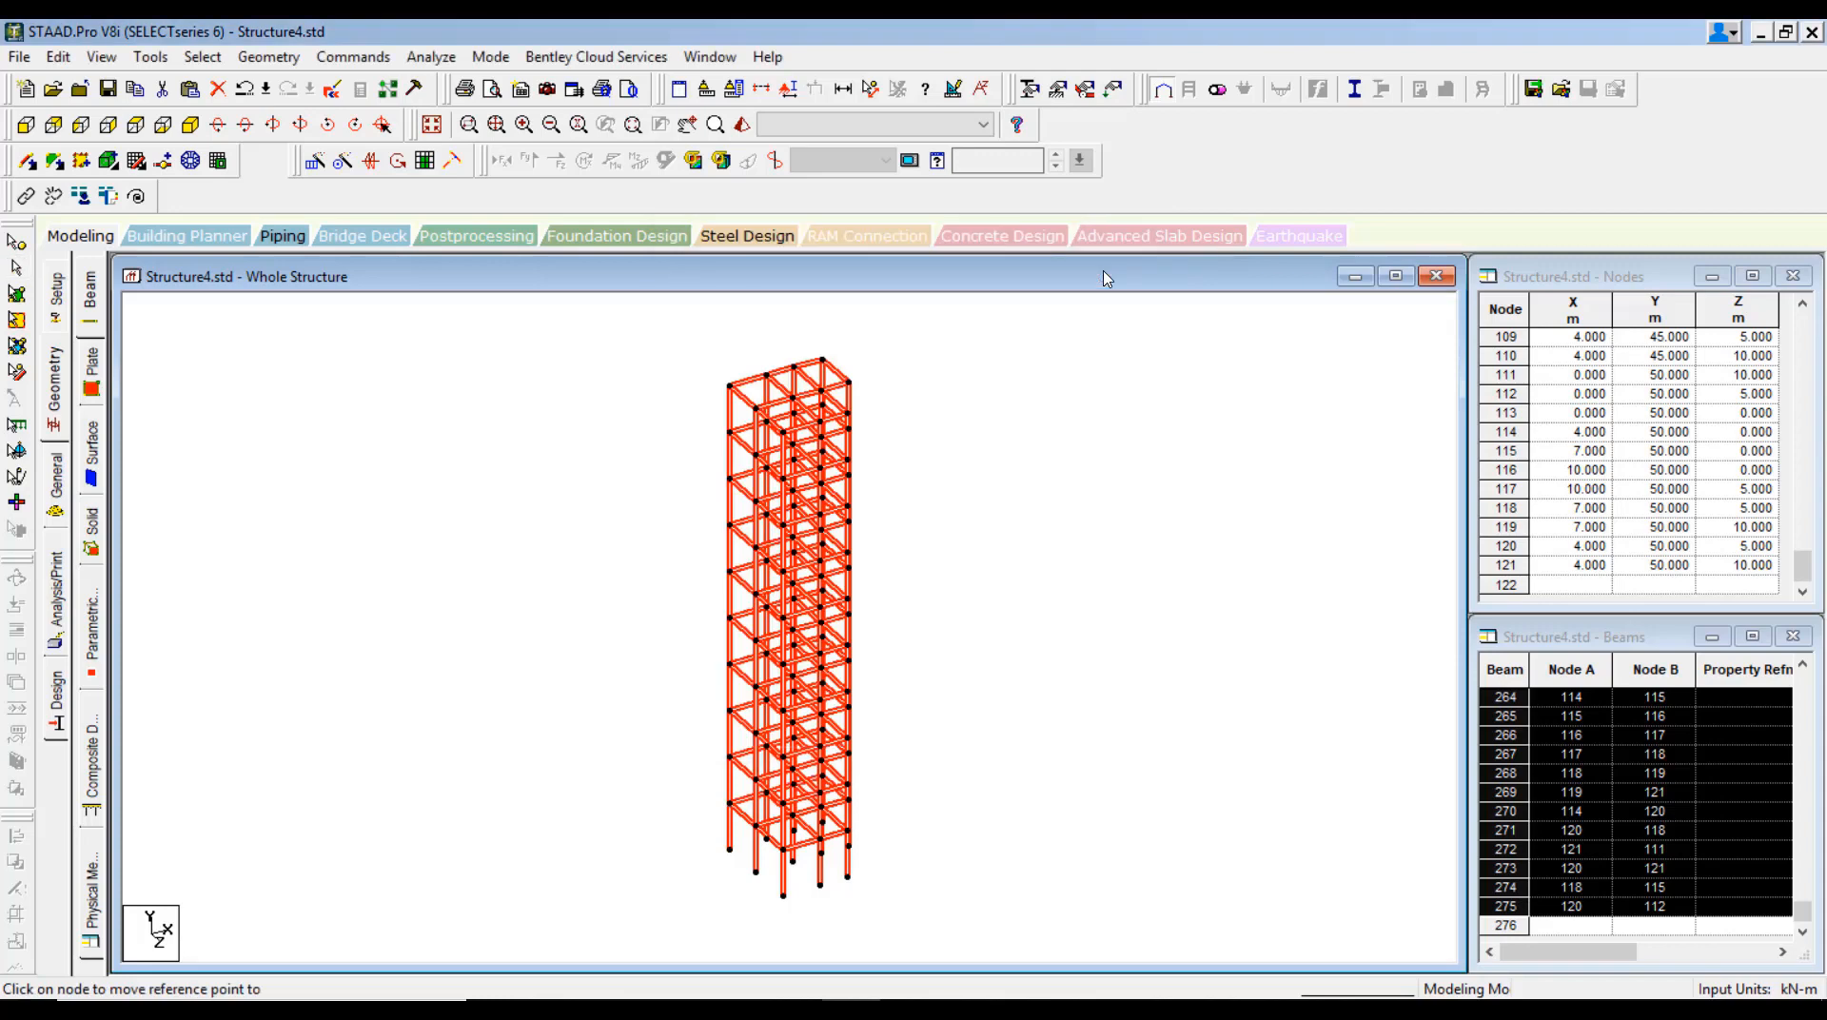
click(824, 358)
click(1047, 433)
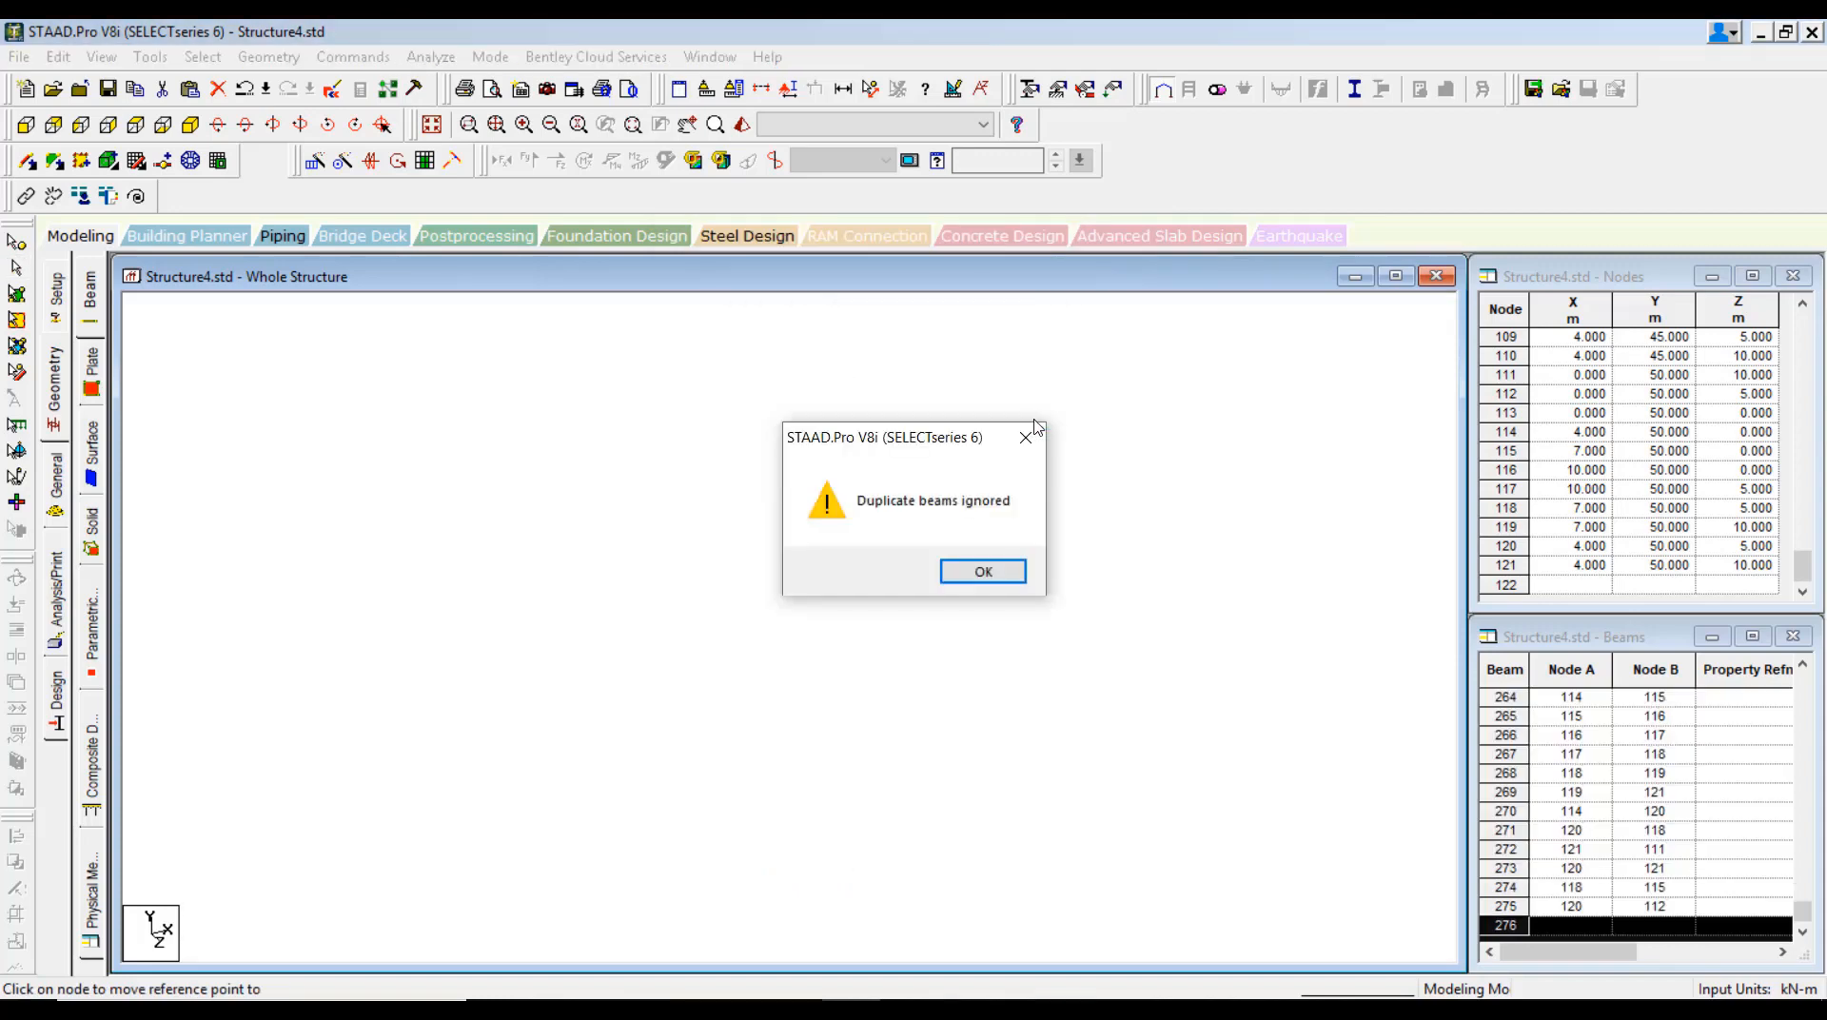
click(1002, 578)
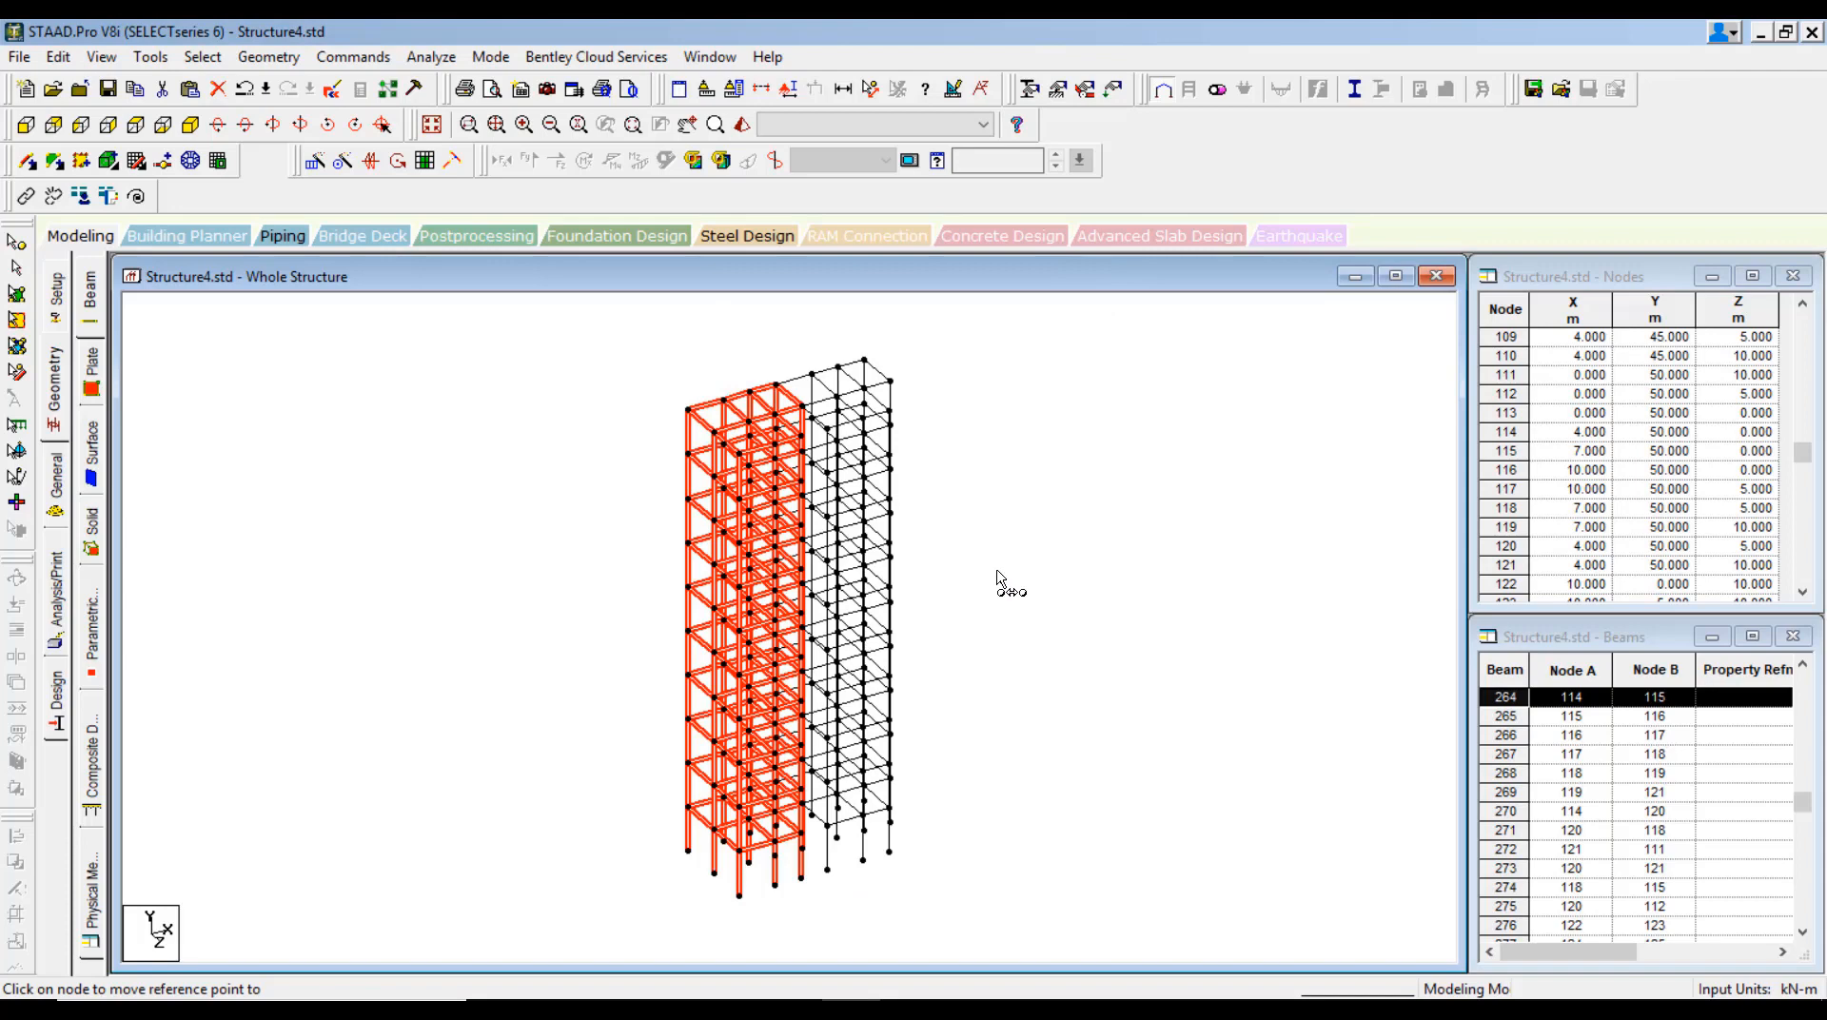
Save the modified structure and clear the beam selection
click(920, 575)
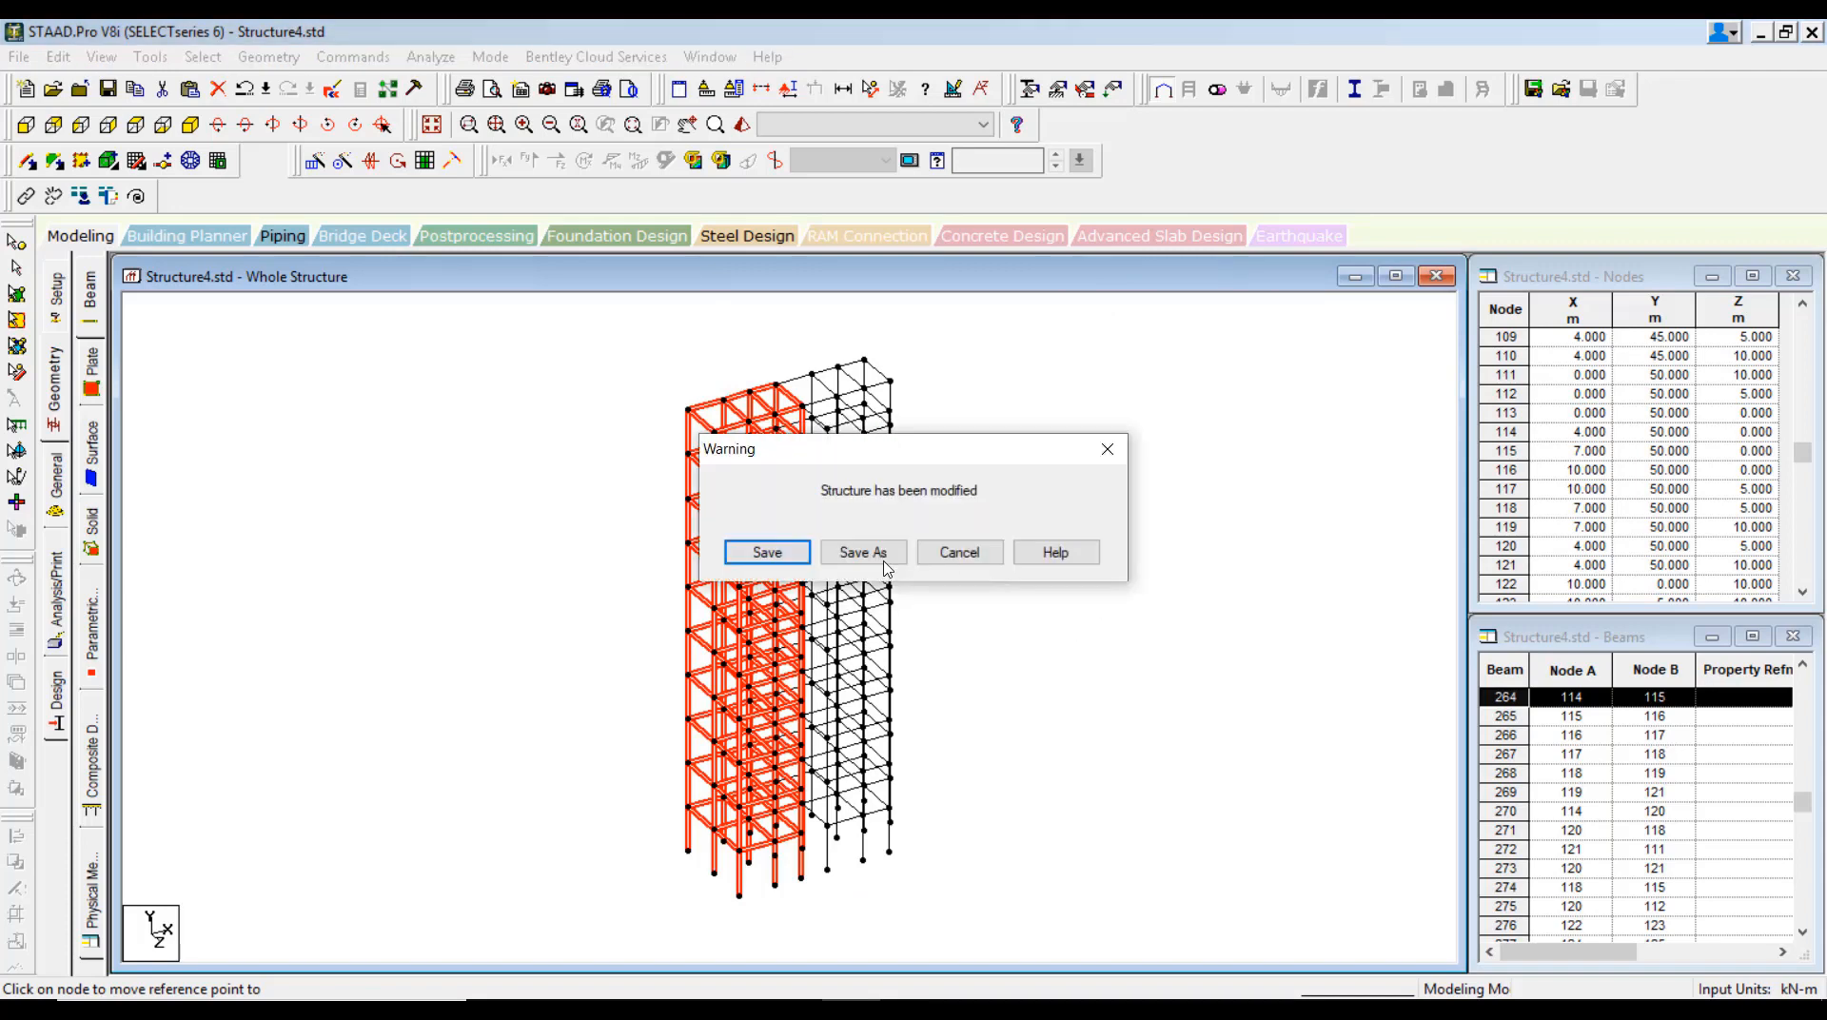
click(766, 558)
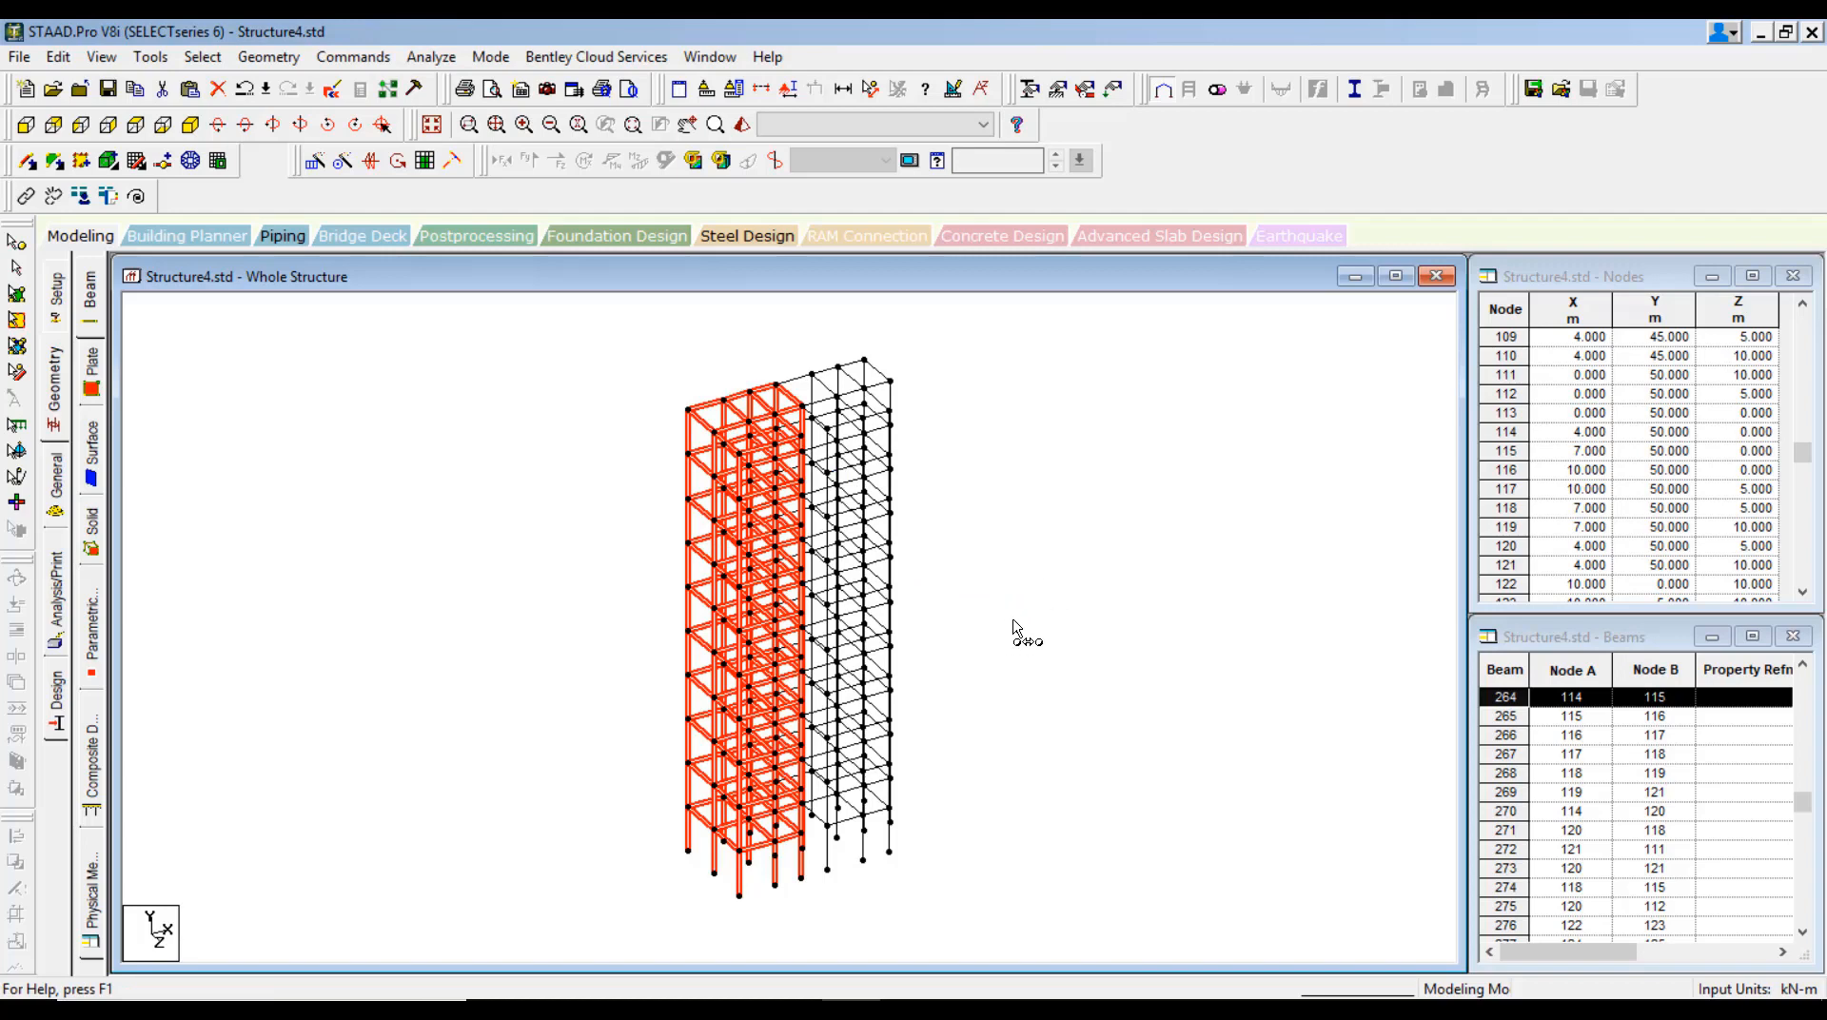
click(995, 582)
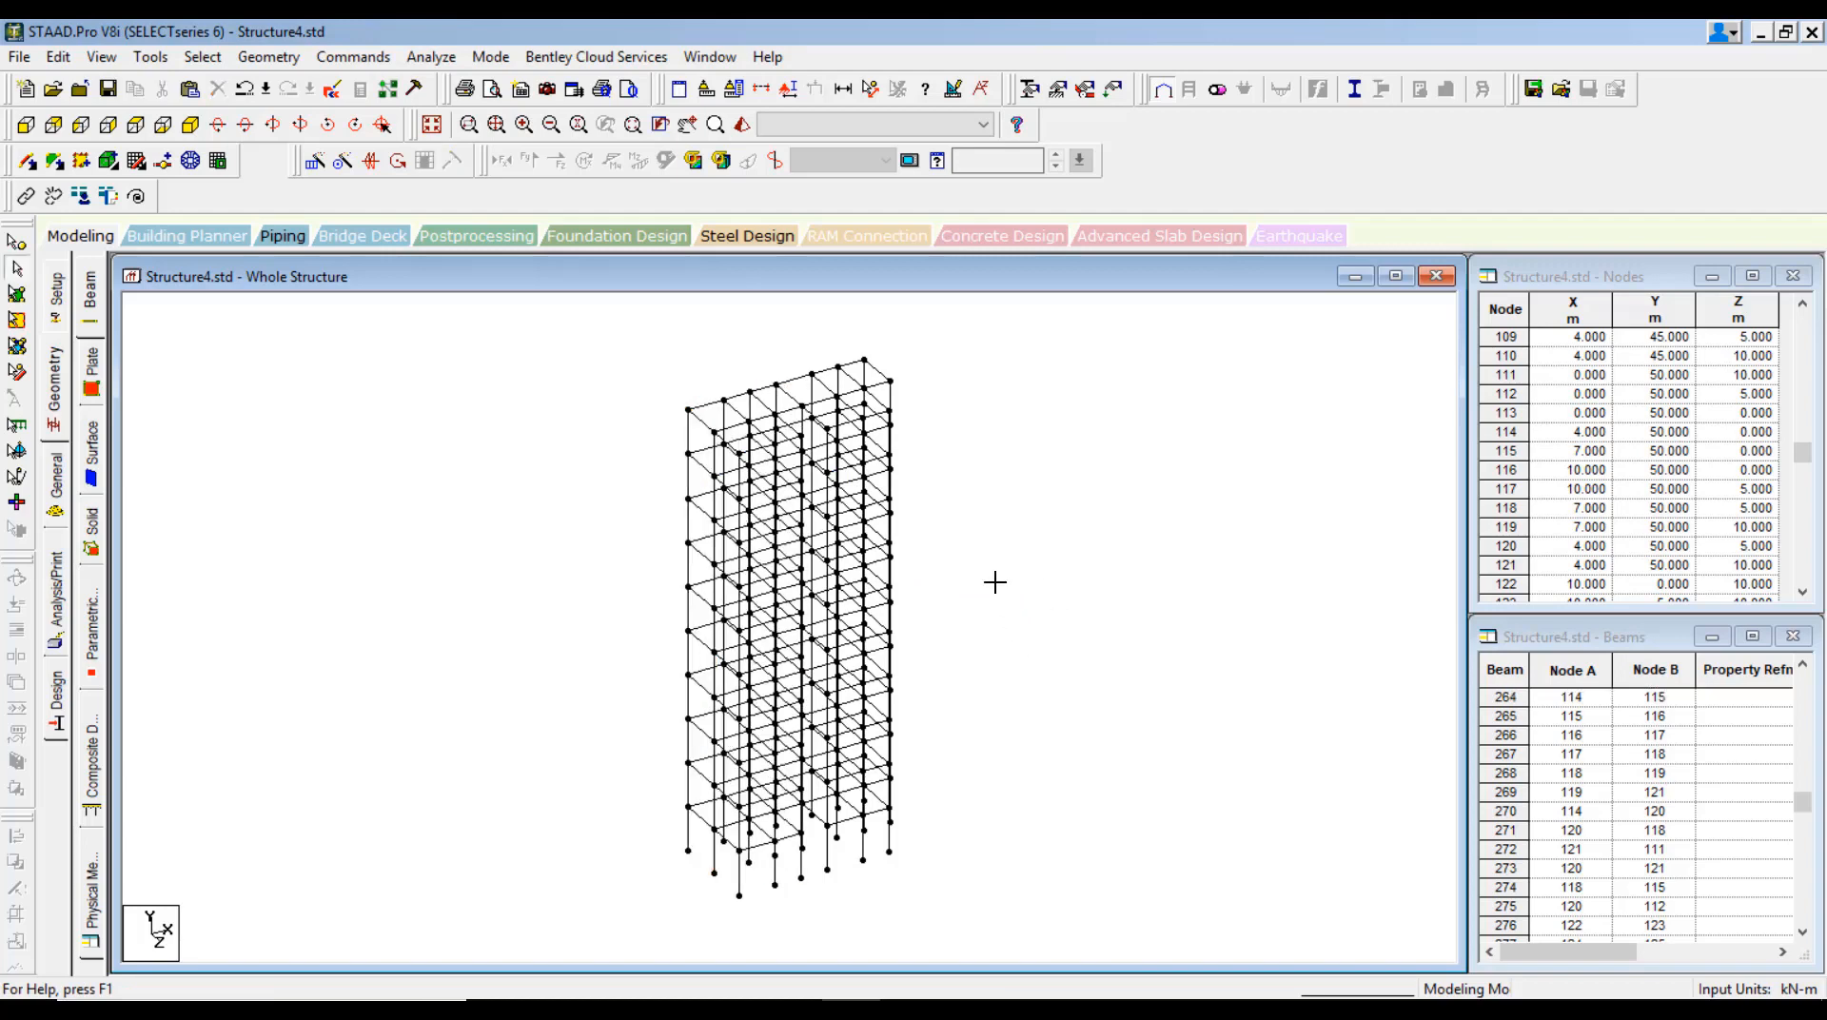